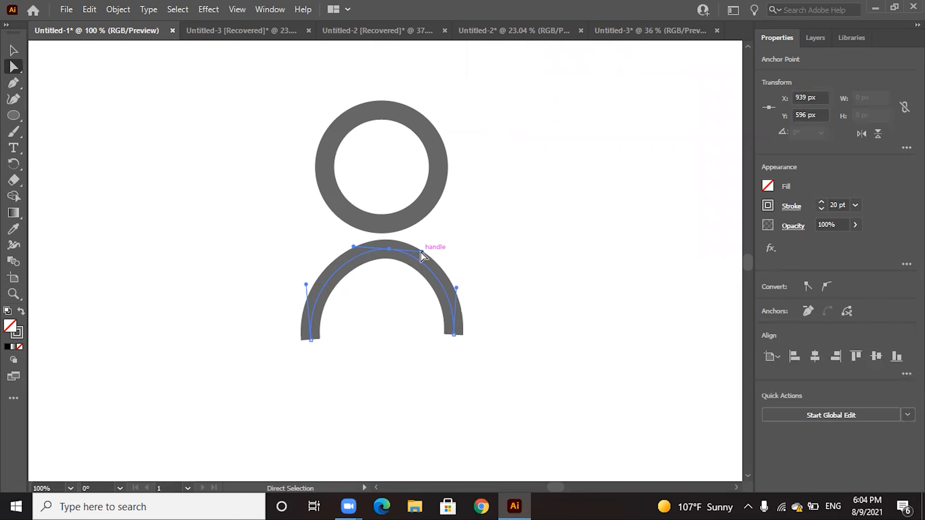
Reshape the arch's right shoulder into a straight slope by moving the top anchor's right direction handle down and outward, then deselect the arch
left_click_drag(421, 251, 443, 284)
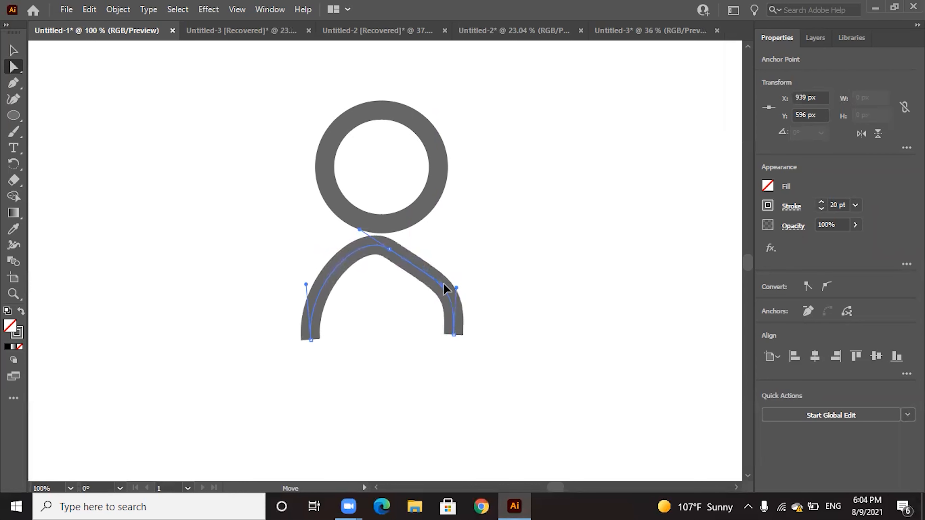
left_click(14, 50)
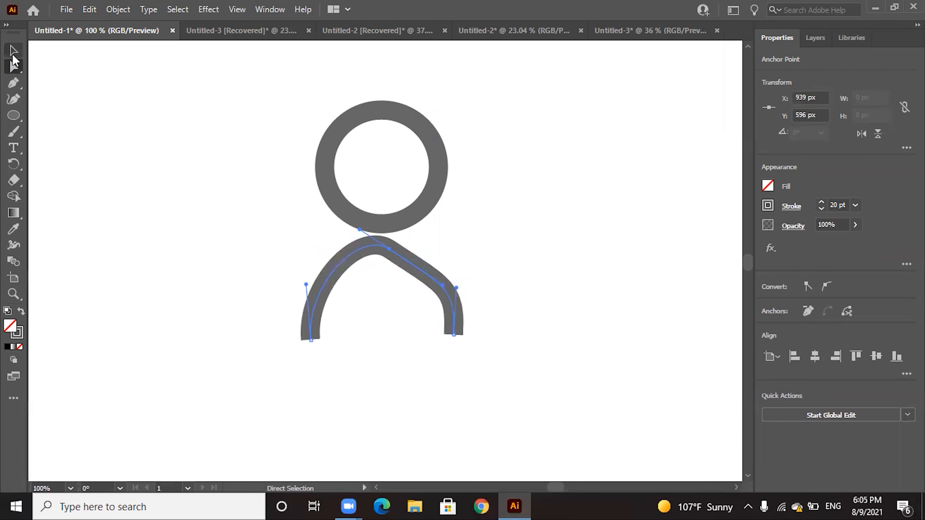
left_click(328, 128)
Move the circle above the arch horizontally to the right, placing its centre at about X 946 px
left_click(347, 124)
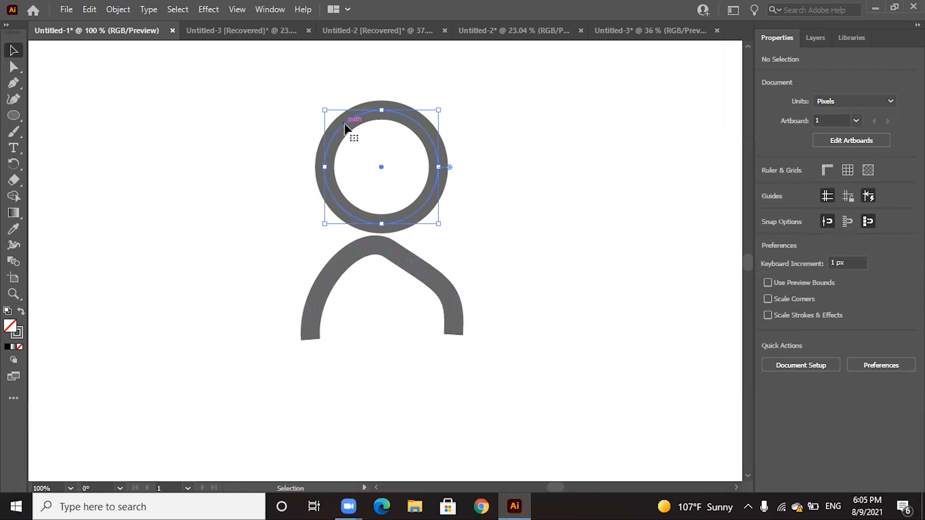
left_click_drag(380, 171, 396, 169)
left_click(540, 206)
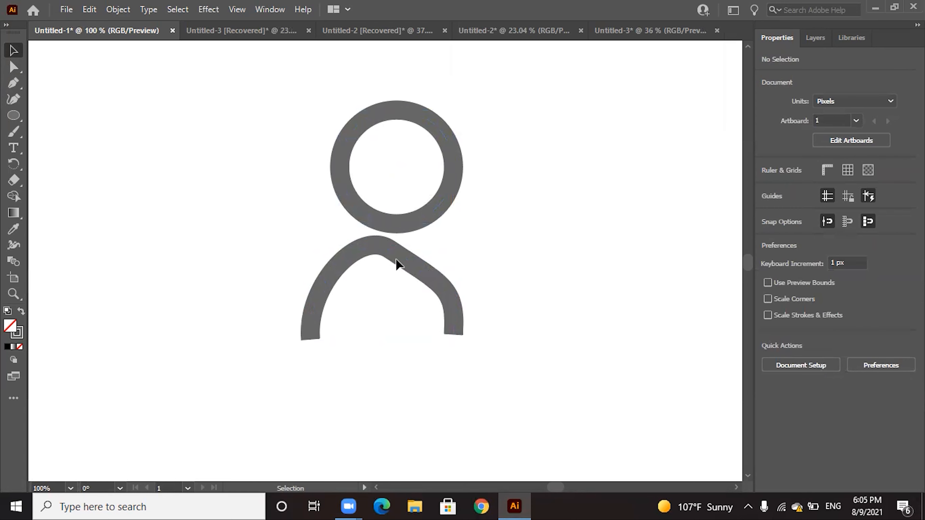
Fill the open arch path beneath the circle with bright cyan
left_click(405, 260)
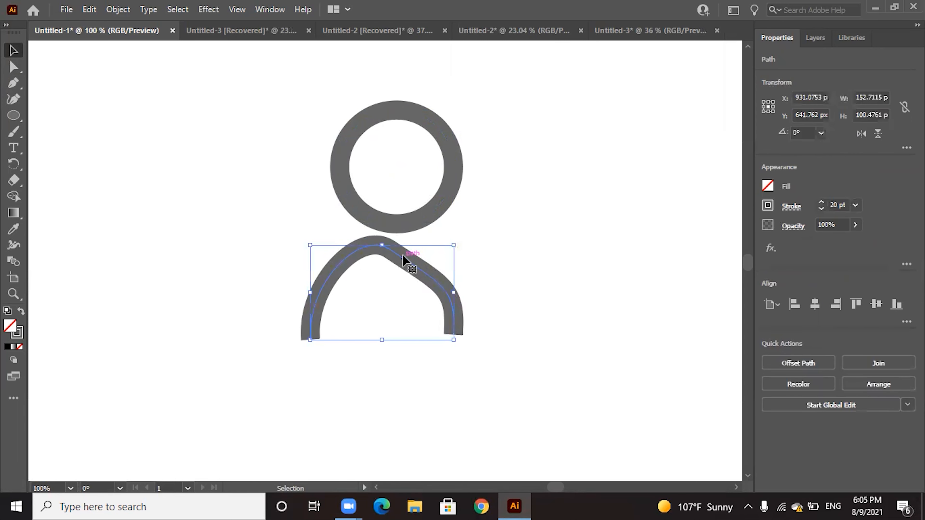
left_click(769, 186)
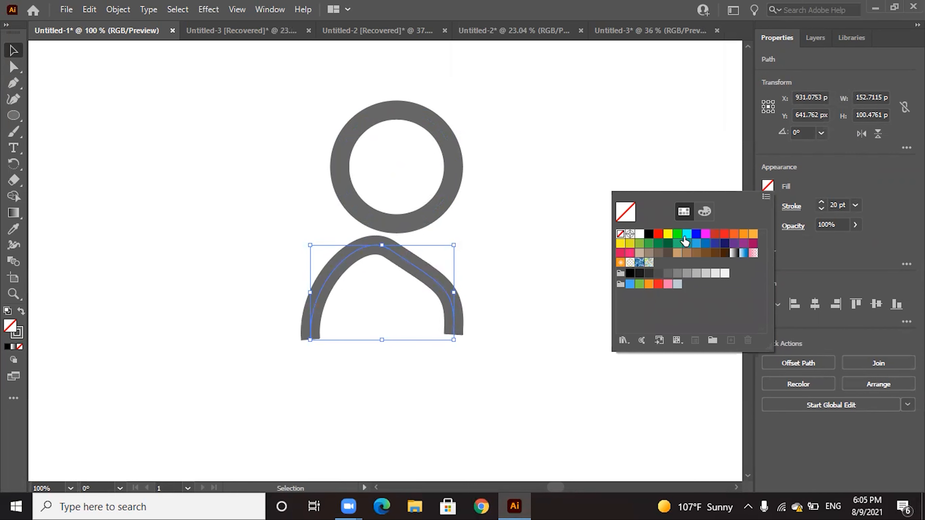
left_click(686, 235)
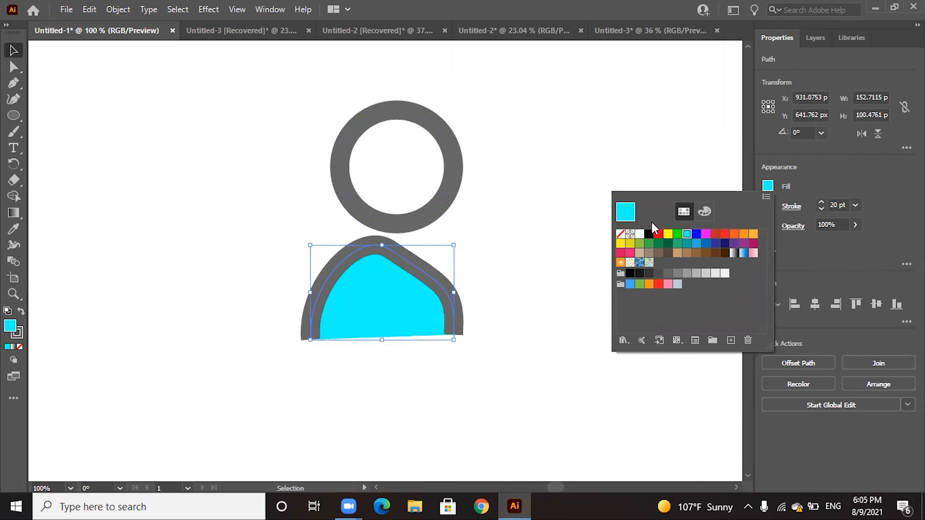
left_click(593, 200)
left_click(588, 192)
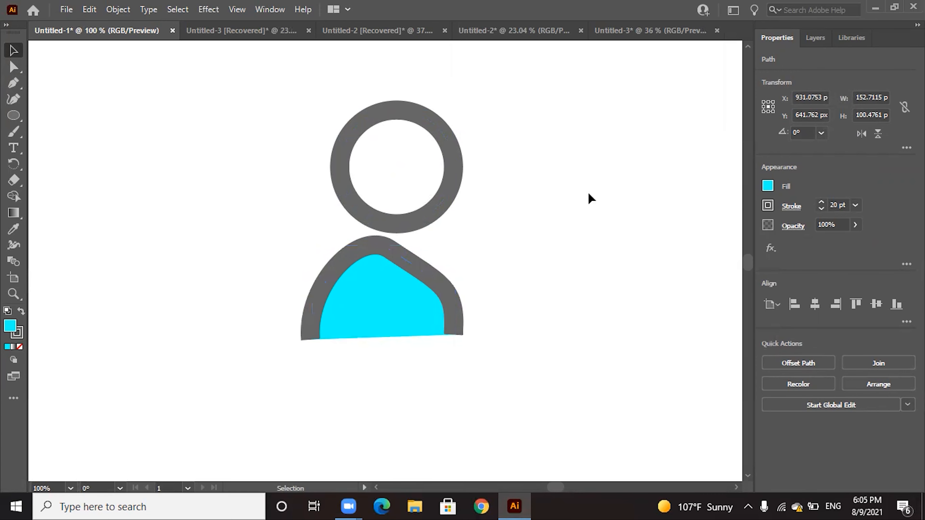
Undo the cyan fill on the arch
left_click(348, 313)
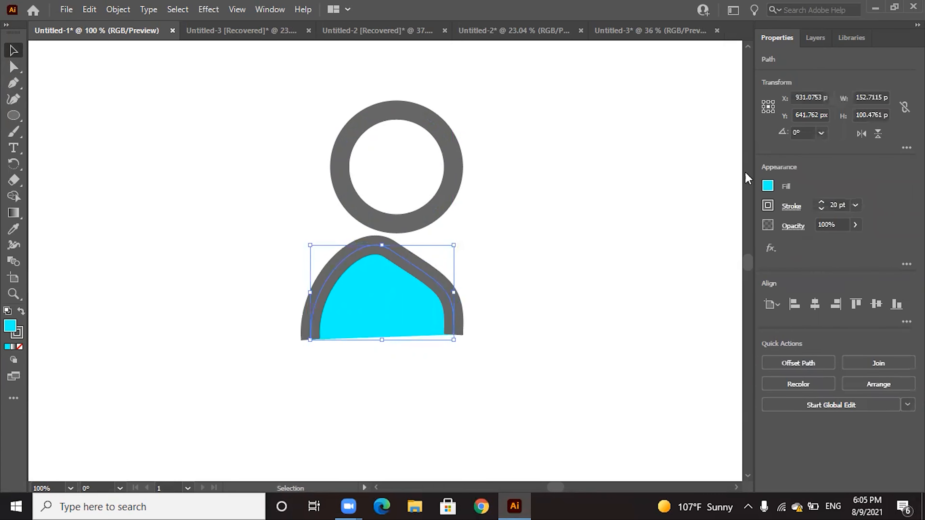
left_click(200, 146)
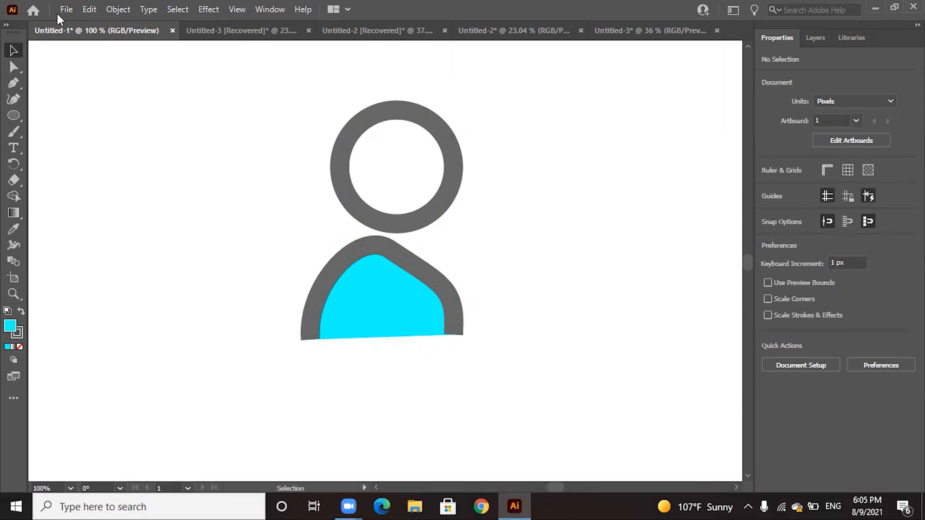
left_click(92, 9)
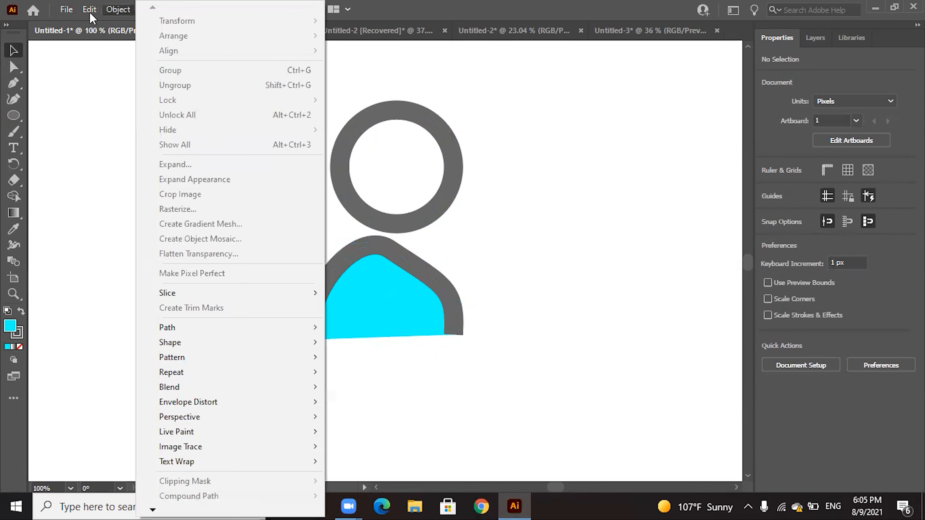
left_click(94, 25)
left_click(621, 222)
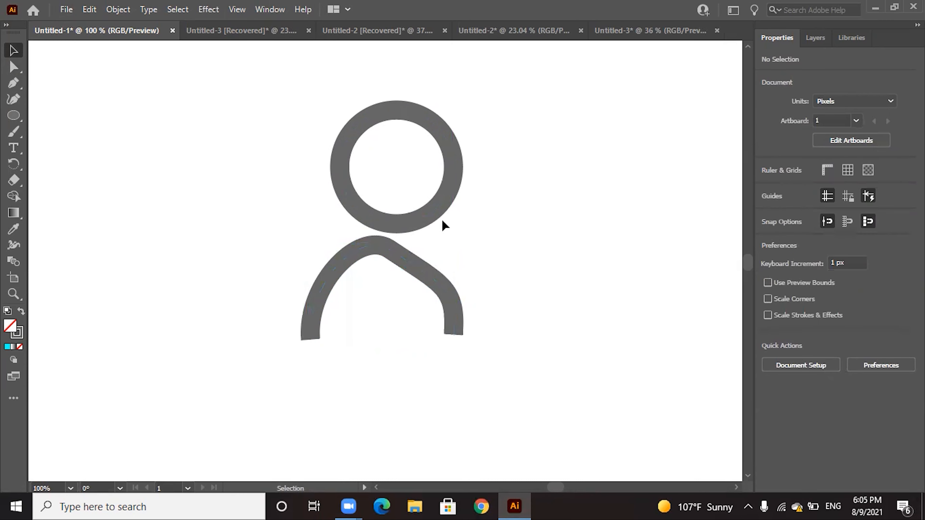
Deform the circle's left side by pulling the left anchor's upper handle far outward and shifting its lower handle inward with Direct Selection
left_click(448, 199)
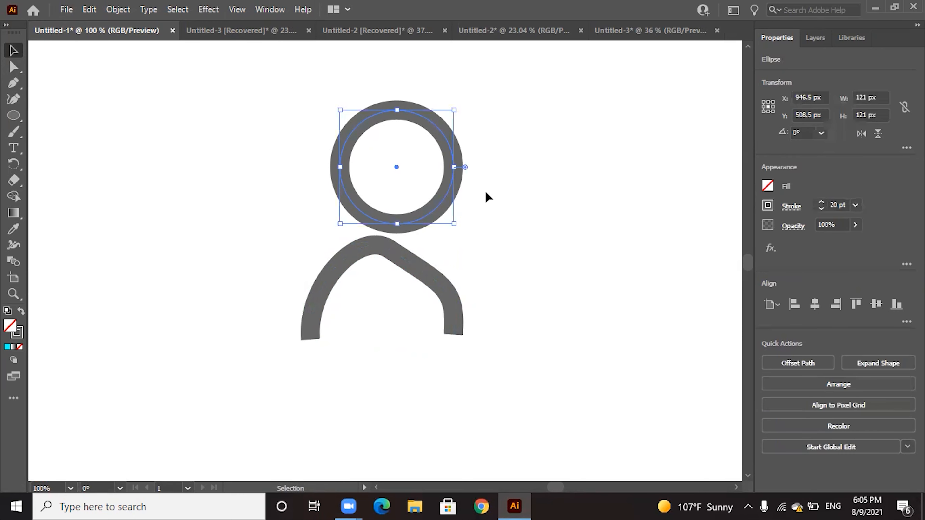
left_click(14, 68)
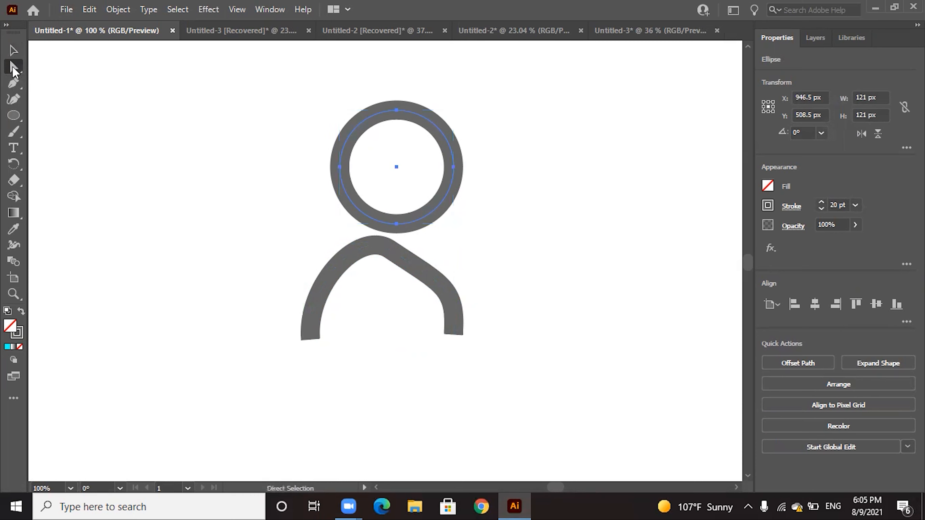
left_click(340, 167)
left_click(340, 167)
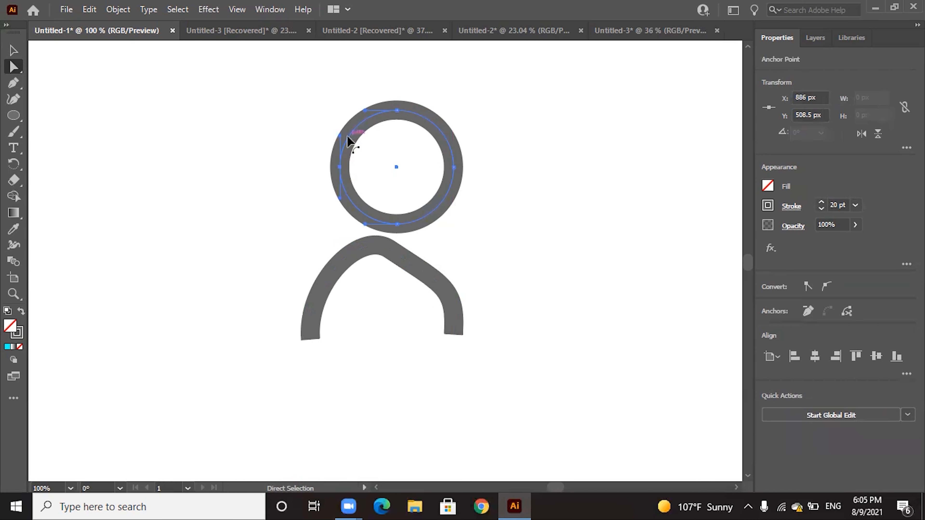
left_click_drag(340, 136, 249, 128)
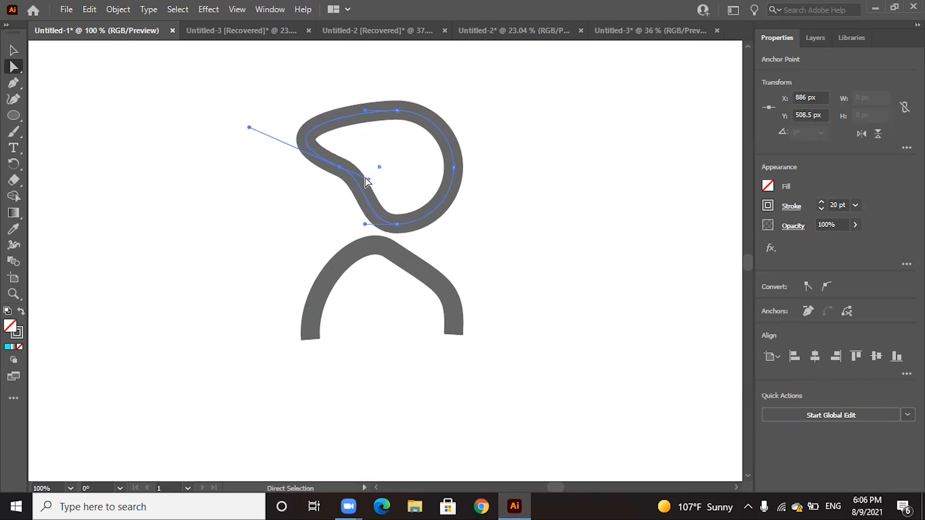
mouse_move(367, 179)
left_mouse_down()
mouse_move(355, 190)
mouse_move(369, 189)
left_mouse_up()
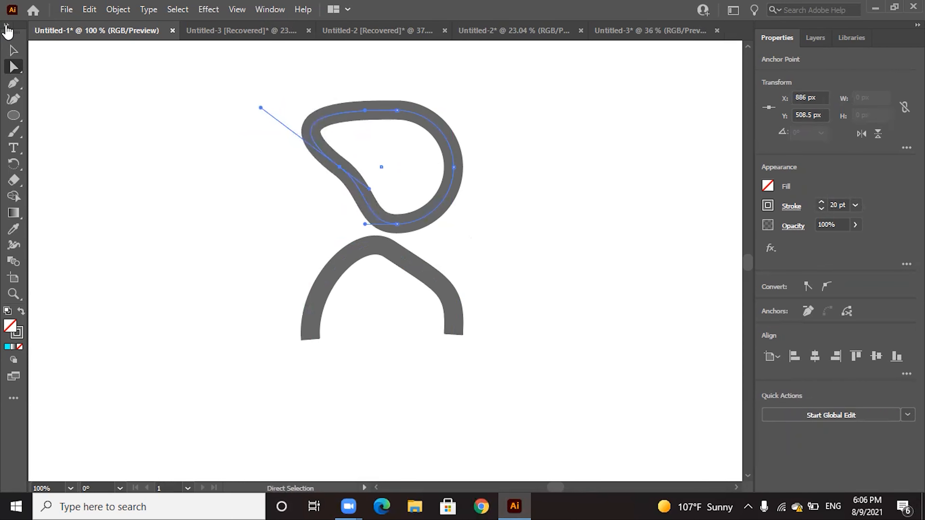
left_click(14, 50)
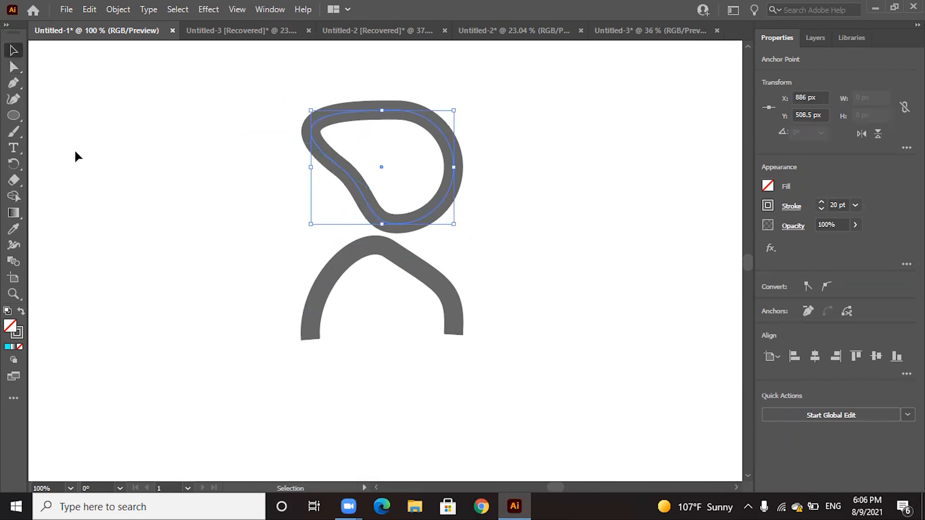
left_click(99, 145)
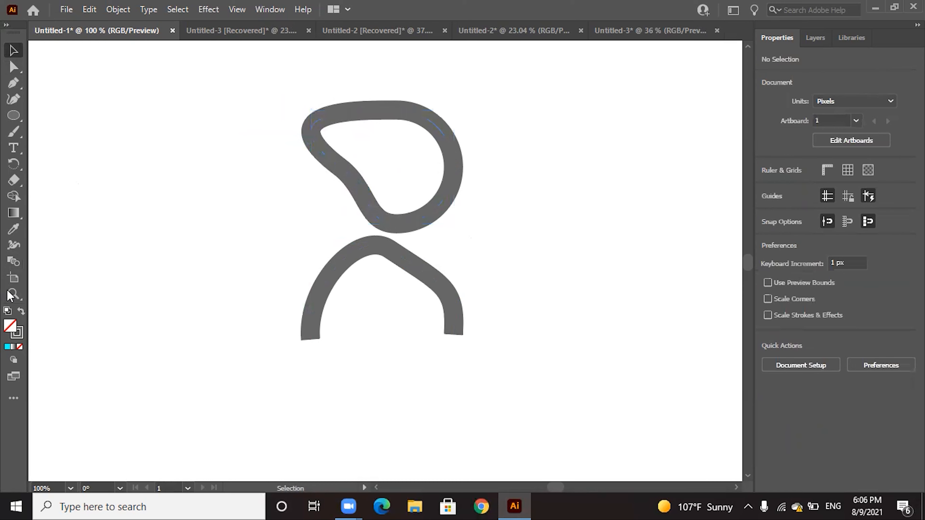
Fit the artboard in the window to view the whole drawing
left_click(259, 8)
left_click(247, 7)
left_click(247, 6)
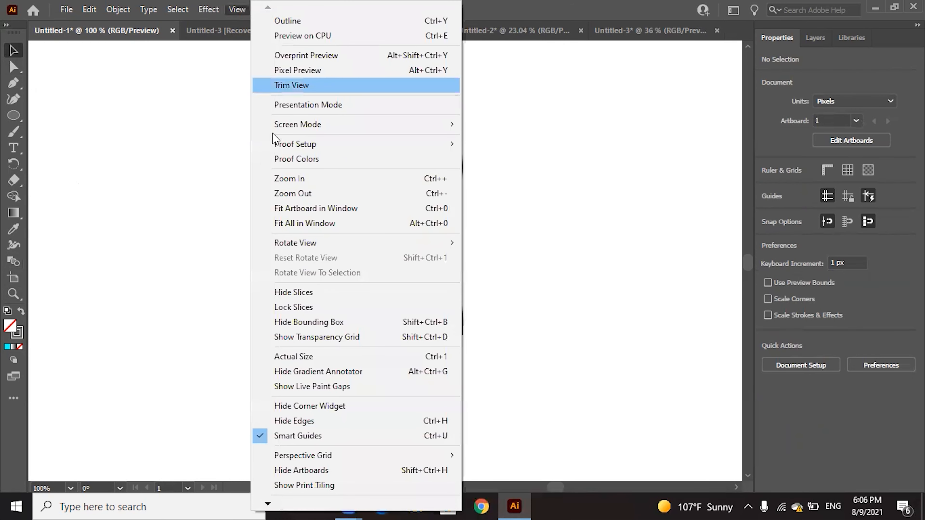
left_click(313, 215)
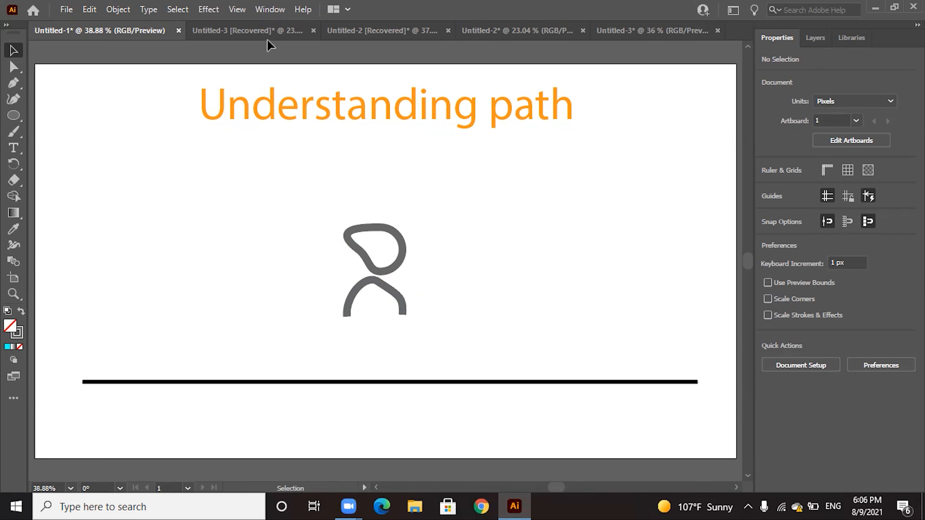
In the Untitled-3 document, bow the lower edge of the guitar's small rectangle downward with the Curvature tool, making it about 96 px high
left_click(285, 37)
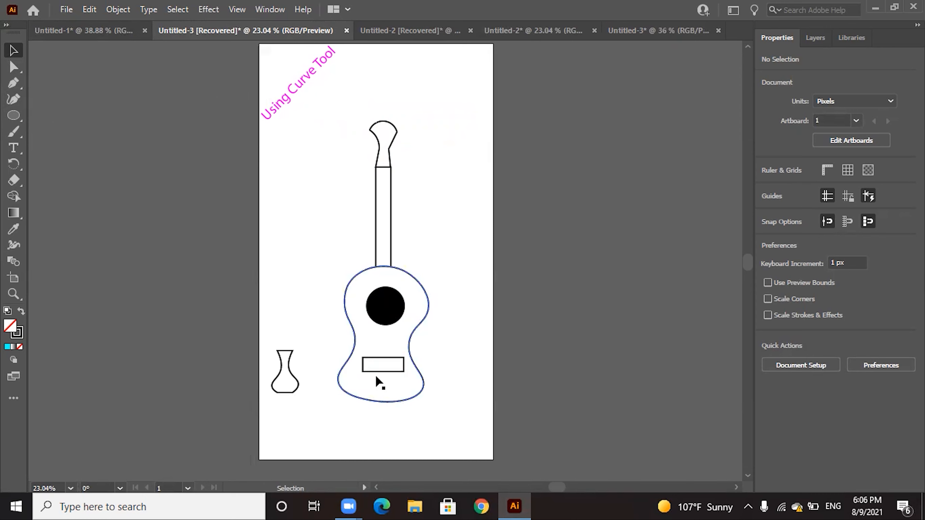
left_click(382, 371)
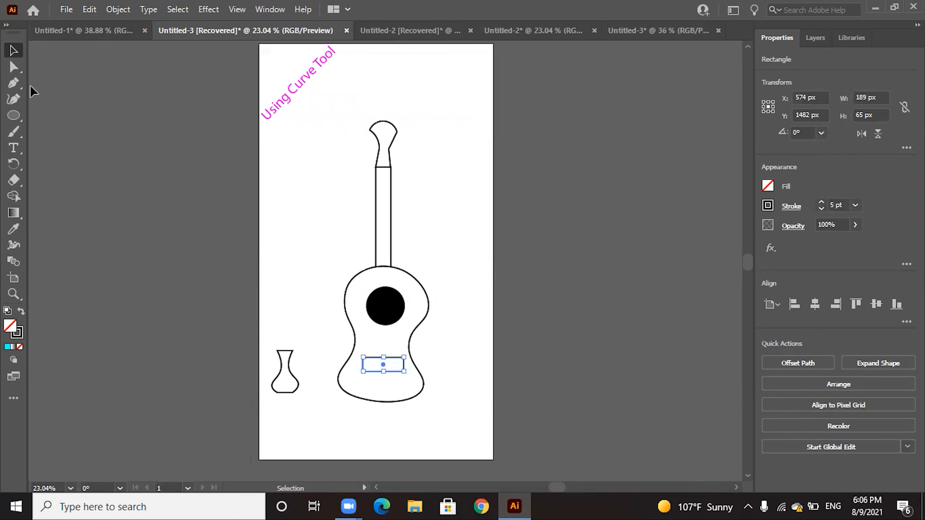
left_click(16, 102)
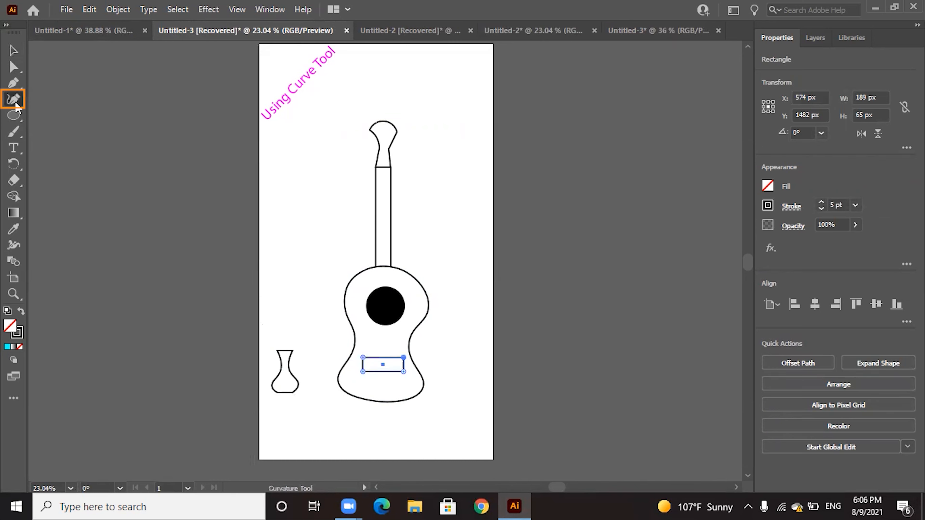
left_click(383, 373)
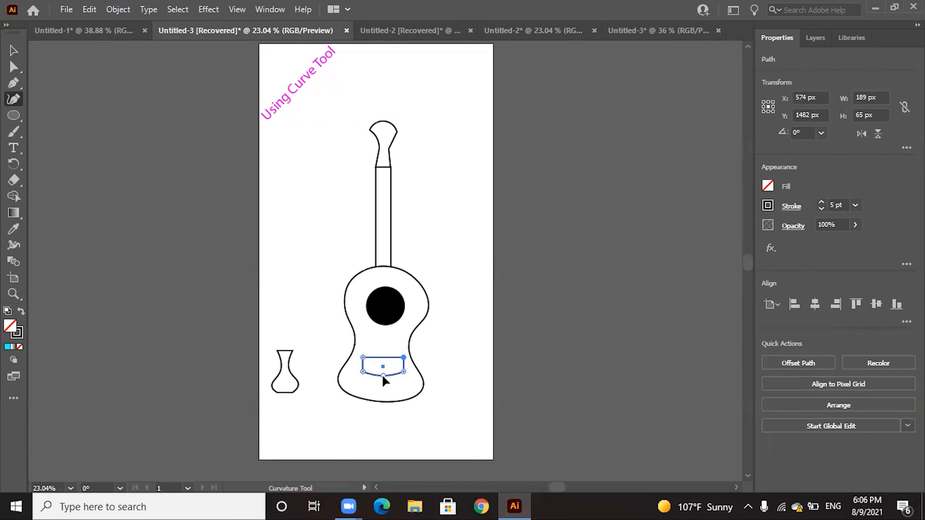
left_click_drag(383, 379, 383, 379)
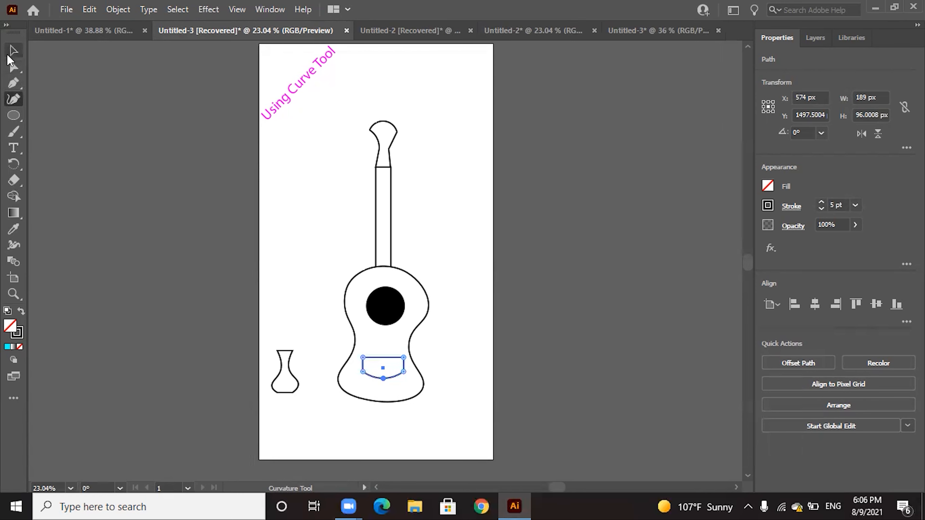
left_click(12, 51)
left_click(439, 339)
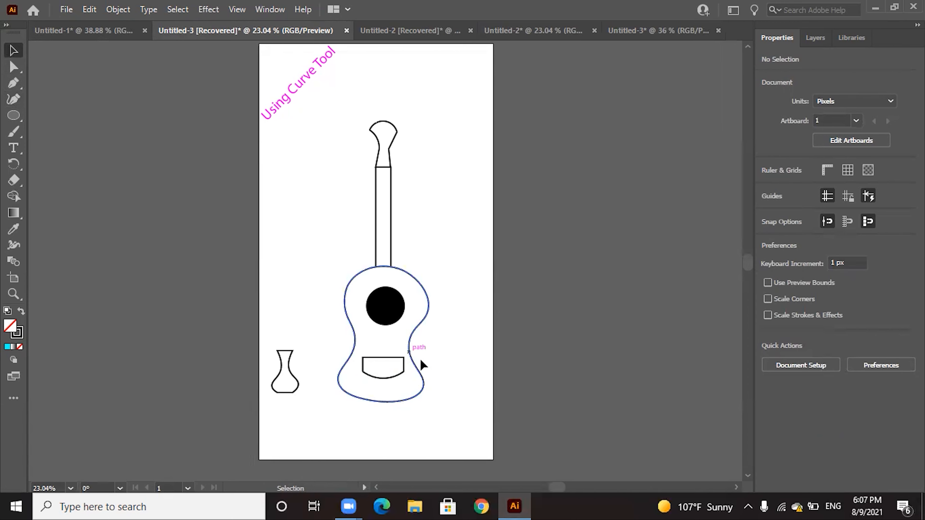
Distort the guitar's black sound hole into an irregular shape about 260 by 229 px by adjusting its anchors and handles with Direct Selection
left_click(378, 314)
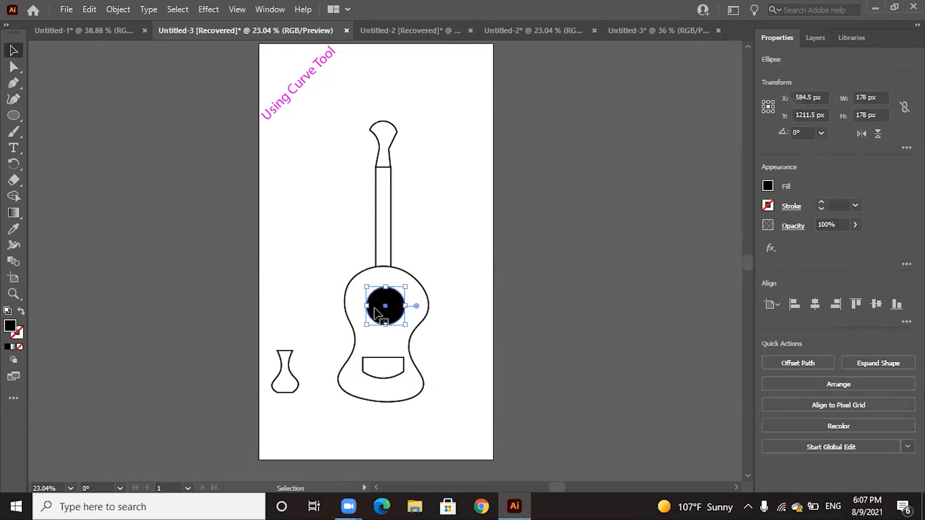
left_click(13, 67)
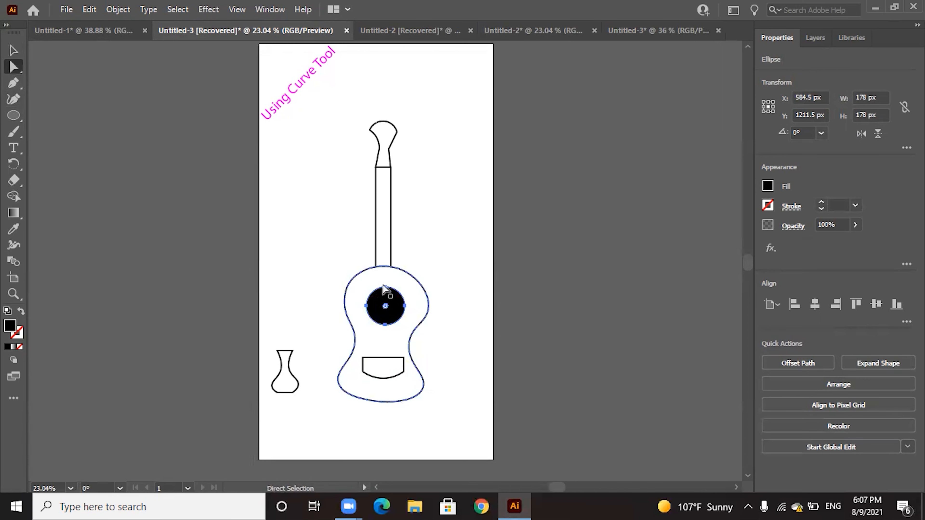
left_click_drag(384, 289, 364, 280)
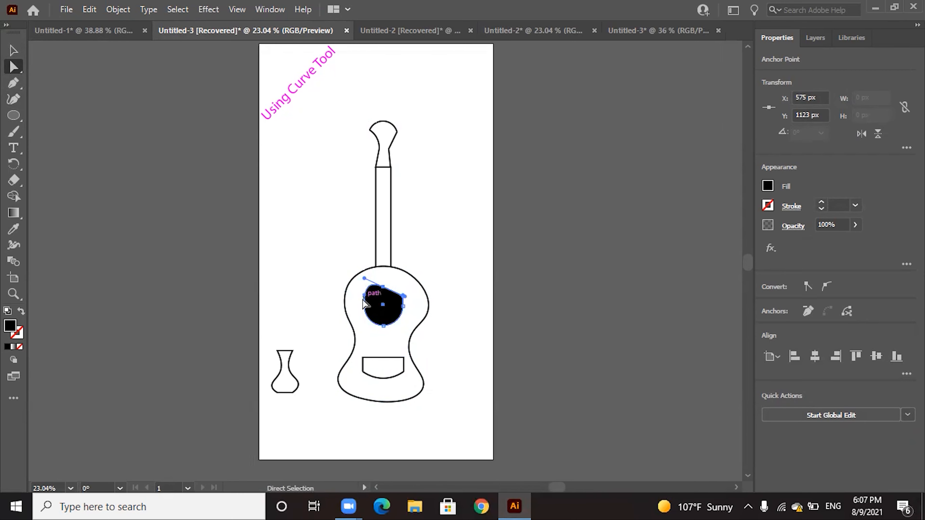
left_click_drag(365, 306, 390, 333)
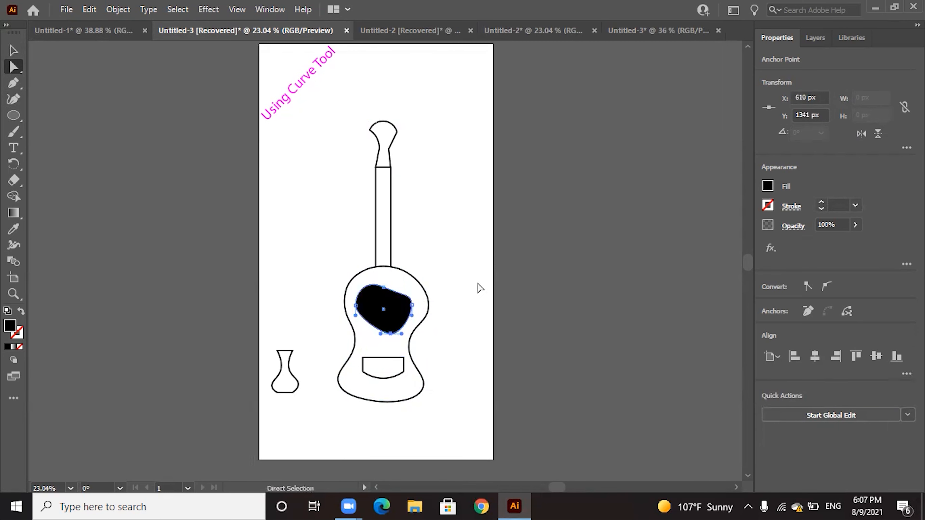
left_click(13, 53)
left_click(287, 268)
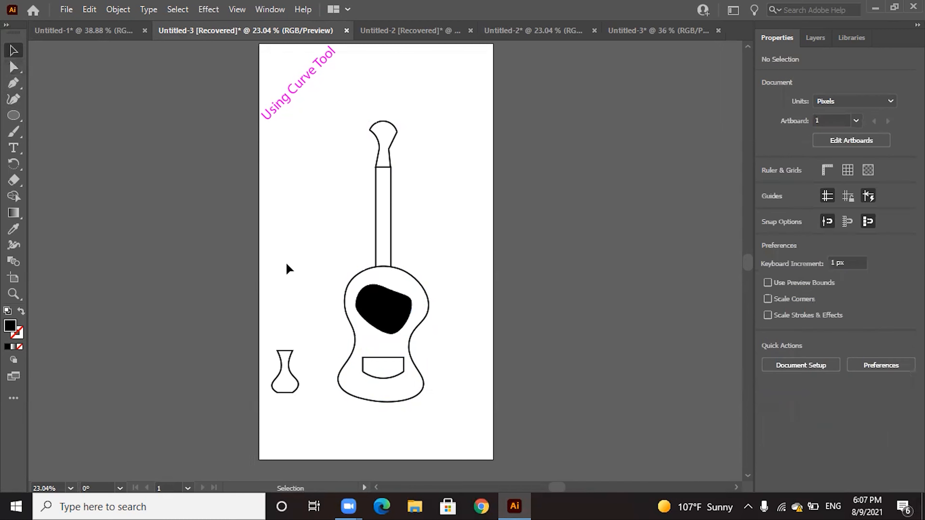
left_click(387, 317)
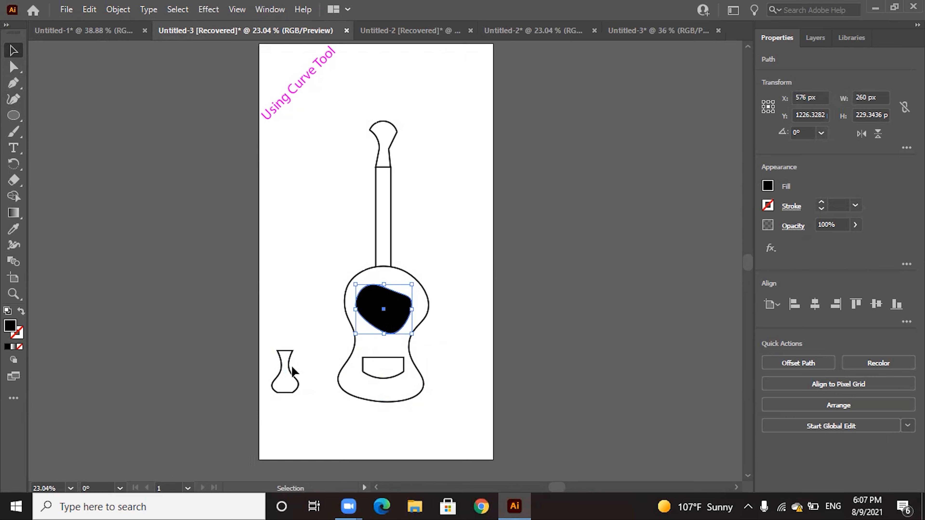
Switch to the recovered Untitled-2 document with the snowman-like outline and activate the Pencil tool
left_click(413, 32)
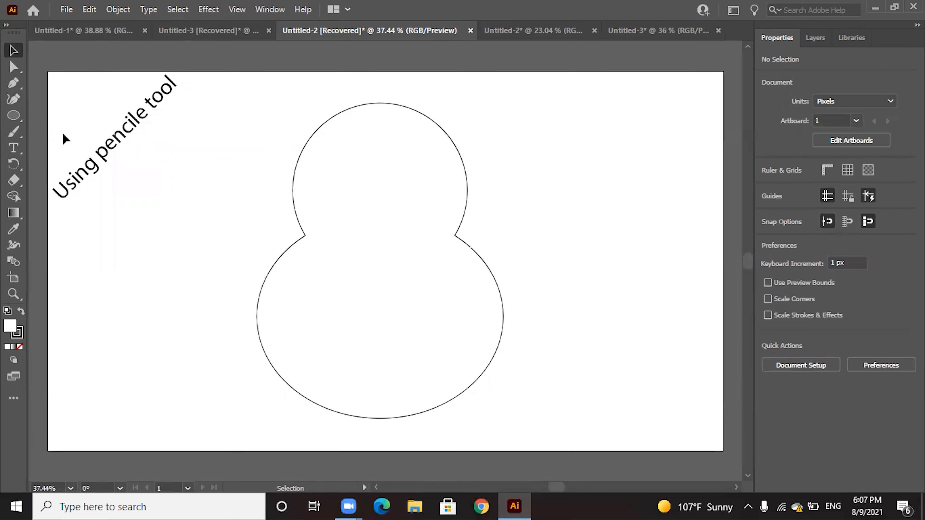
left_click(19, 136)
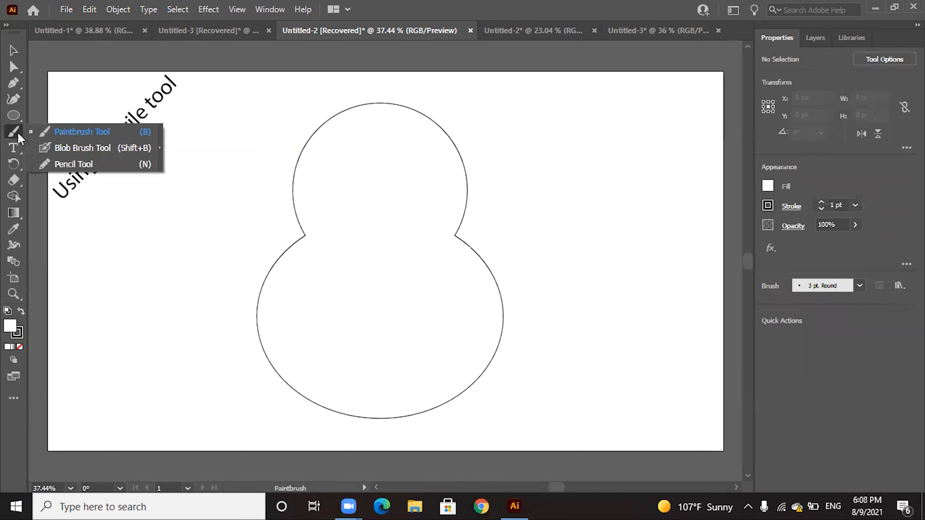
left_click(60, 166)
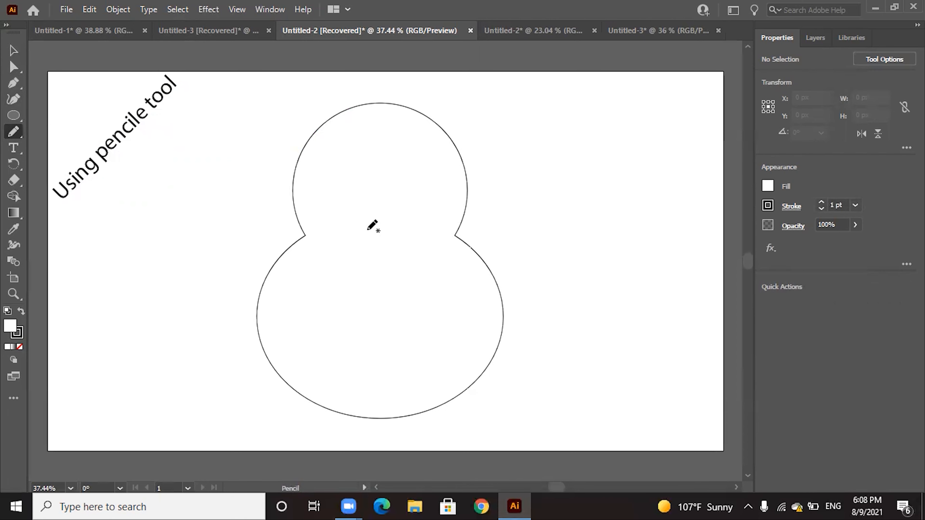
Try a freehand V about 202 by 165 px across the figure's neck with the Pencil tool, then delete it
mouse_move(343, 213)
left_mouse_down()
mouse_move(370, 271)
mouse_move(414, 223)
left_mouse_up()
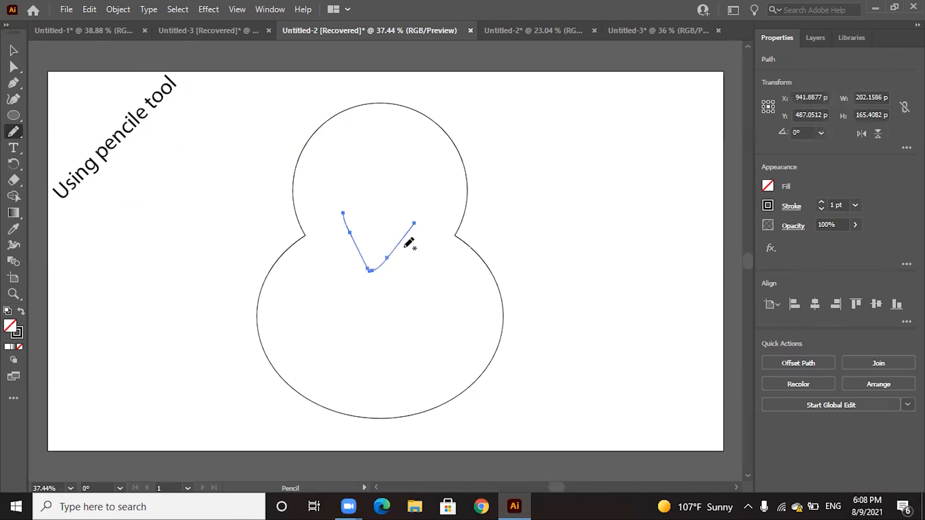
double_click(15, 136)
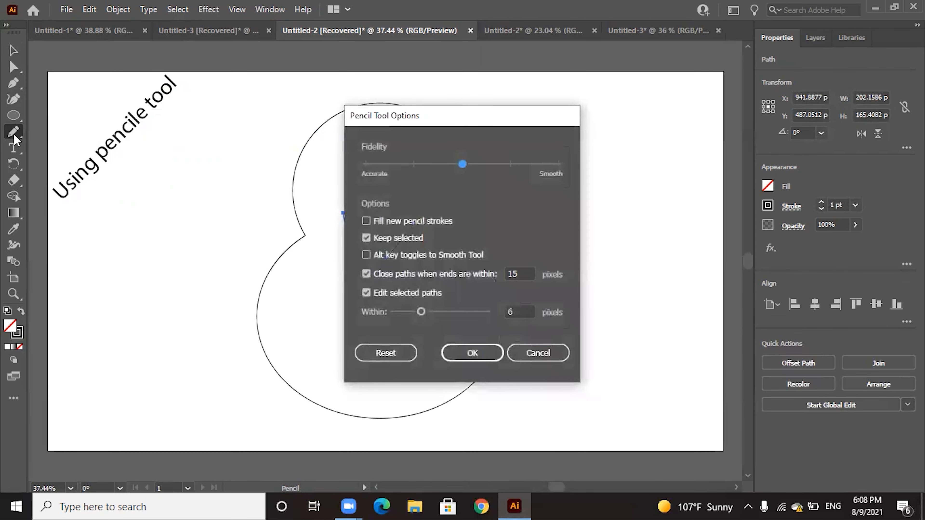
left_click(547, 354)
left_click(14, 50)
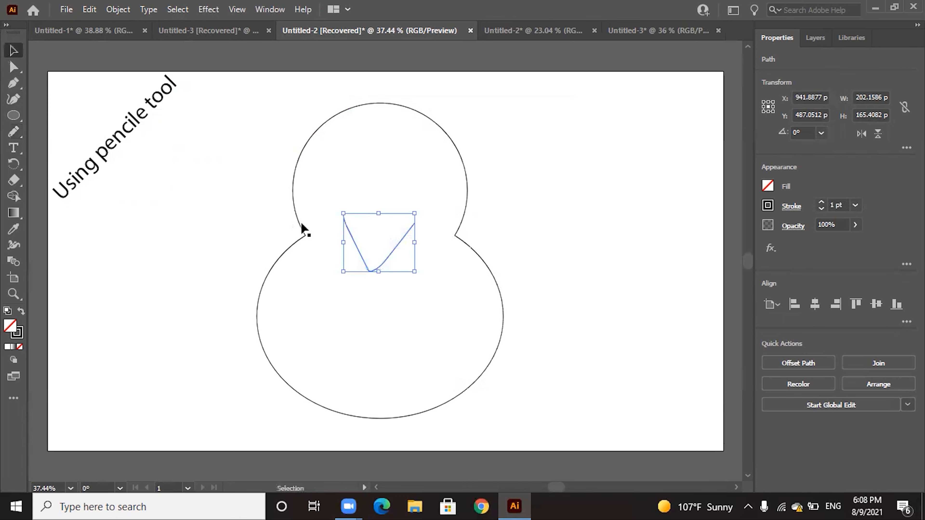
left_click_drag(395, 244, 402, 243)
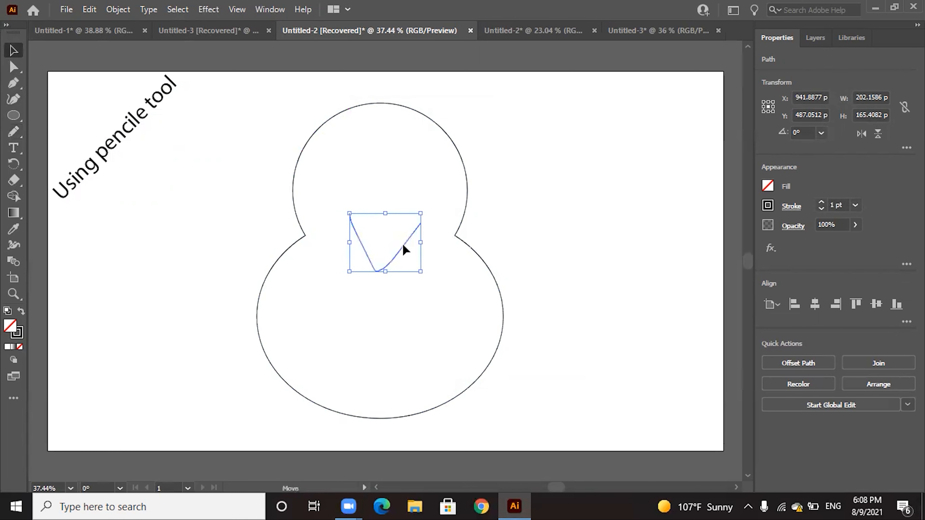
key("Delete")
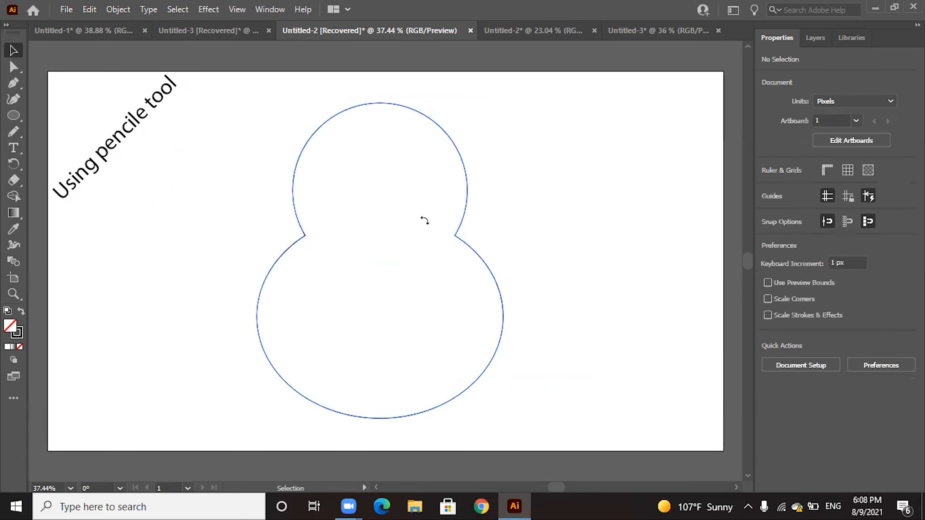
Set the Pencil tool's fidelity fully to Smooth and draw a freehand V about 180 by 184 px across the figure's neck
double_click(12, 137)
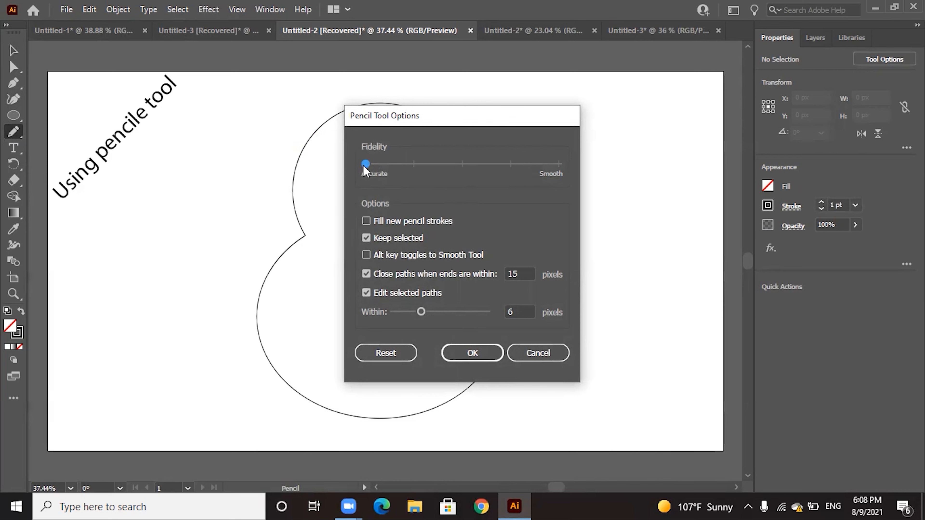
left_click_drag(372, 163, 606, 171)
left_click(473, 356)
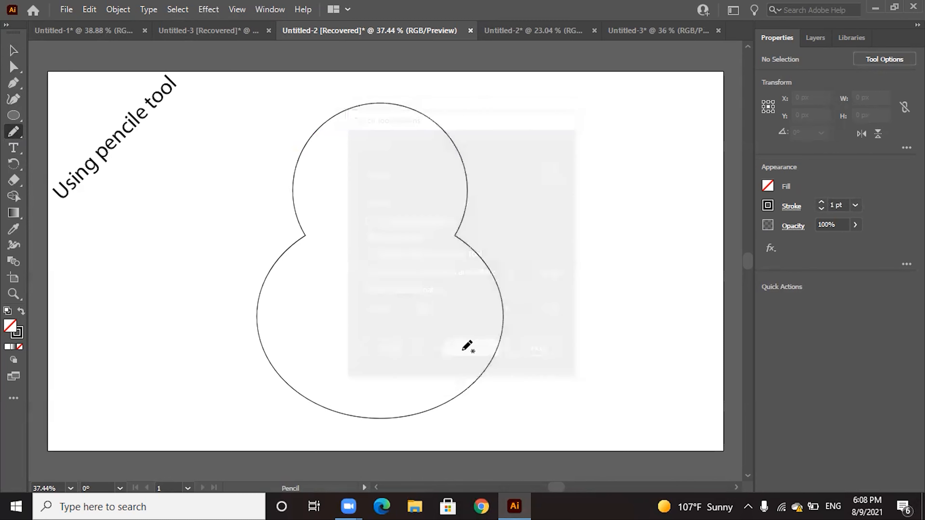
mouse_move(346, 223)
left_mouse_down()
mouse_move(374, 263)
mouse_move(397, 257)
mouse_move(409, 219)
left_mouse_up()
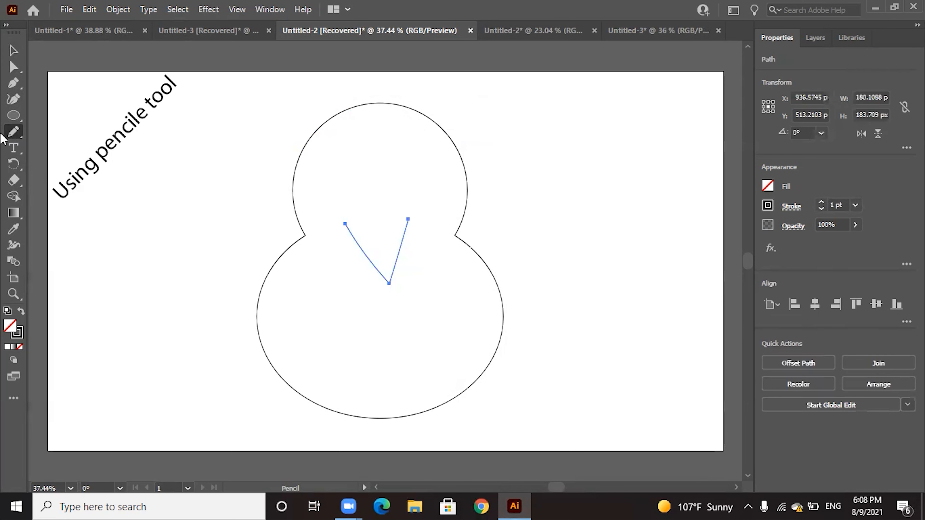
left_click(14, 51)
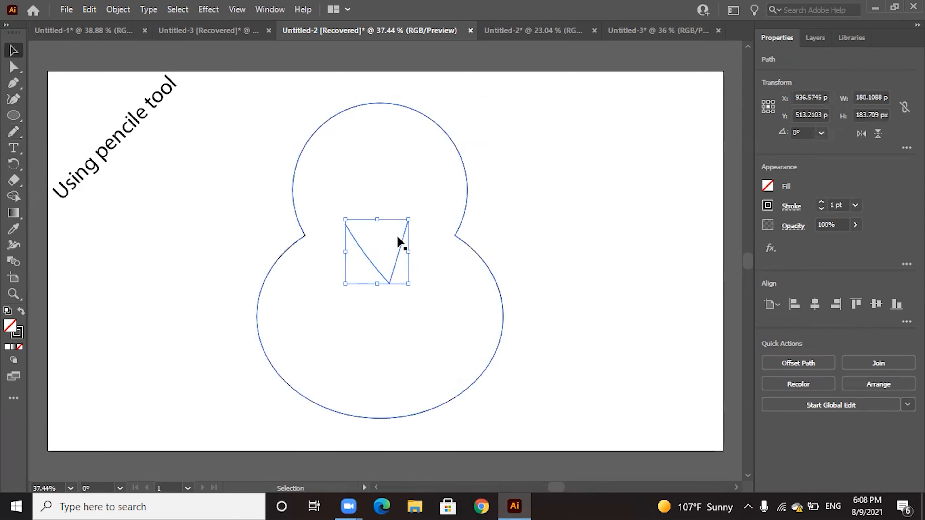
left_click_drag(398, 239, 406, 241)
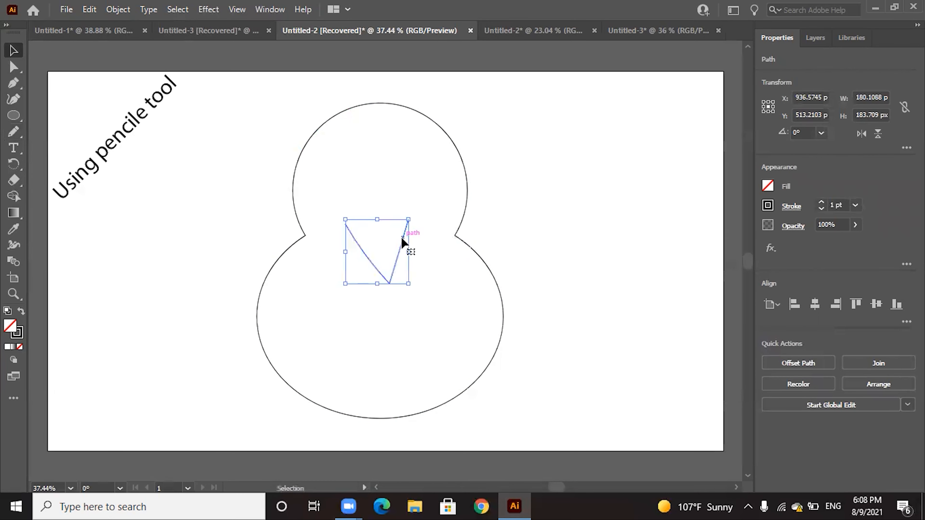
left_click(504, 206)
Draw a V of two connected straight segments with the Pencil tool inside the head, about 175 by 127 px overall
left_click(14, 136)
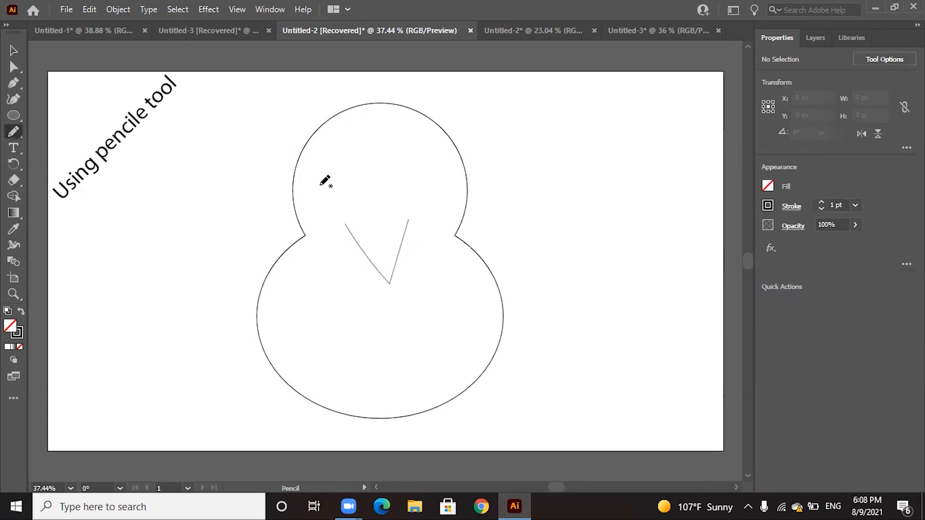
key("alt")
left_click_drag(336, 169, 369, 212)
key("alt+shift")
key("alt+shift")
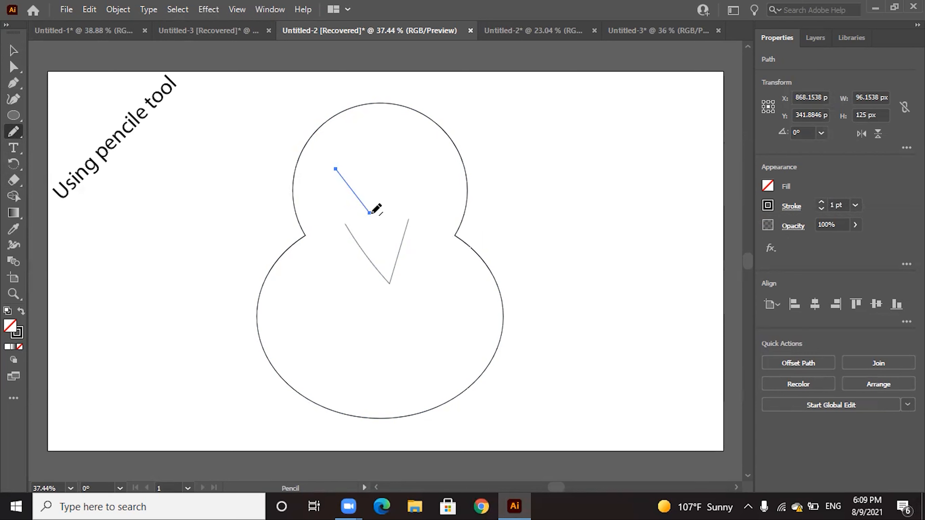
mouse_move(372, 212)
left_mouse_down()
mouse_move(414, 160)
mouse_move(397, 169)
left_mouse_up()
left_click(13, 51)
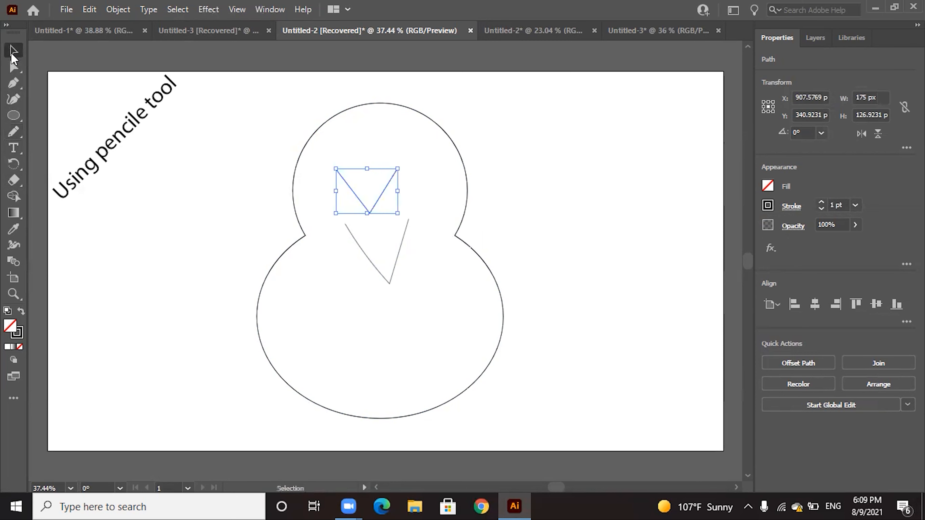
Move the straight-sided V from the head down below the freehand V
left_click(439, 169)
left_click(379, 201)
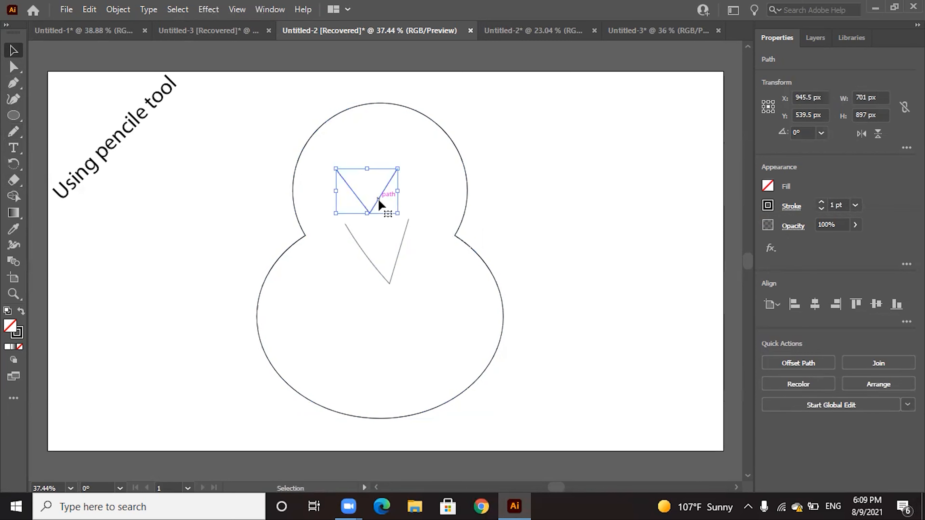
left_click_drag(378, 206, 396, 319)
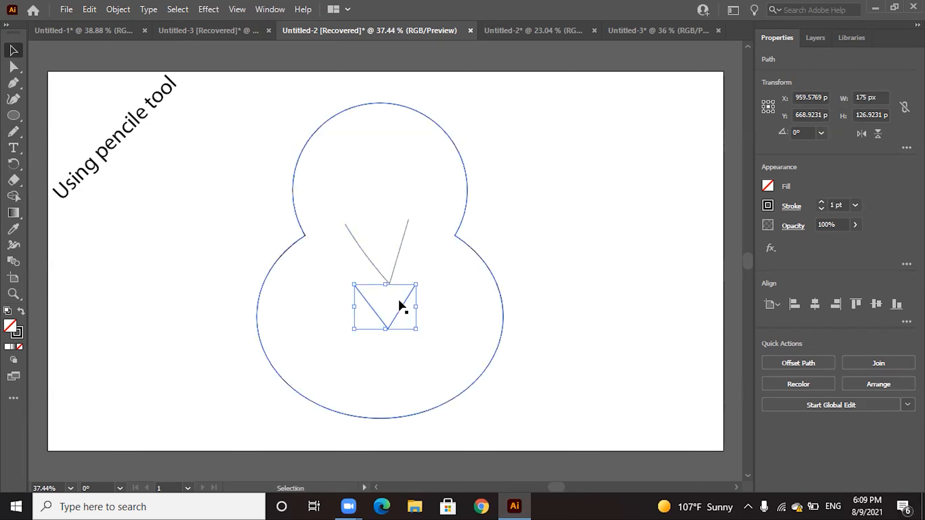
Delete the freehand V and move the straight-sided V up to the figure's neck as a beak
left_click(393, 269)
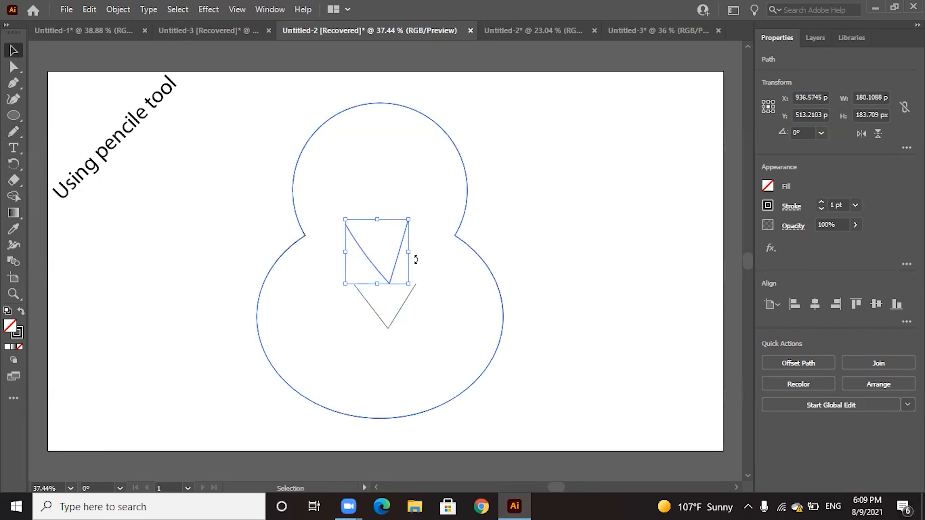
key("Delete")
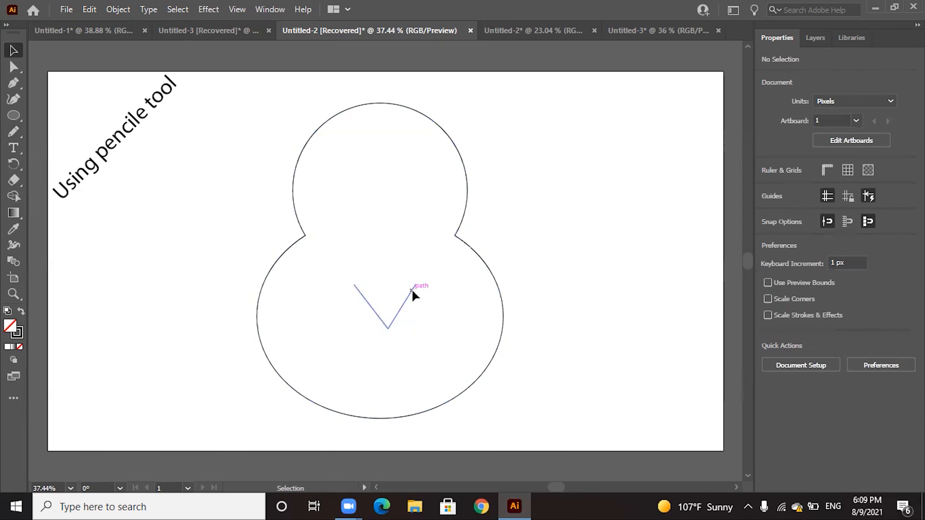
left_click(412, 289)
left_click_drag(405, 309, 404, 224)
left_click(506, 235)
Draw a 99 px circle as the left eye and place a copy level with it as the right eye
left_click(15, 117)
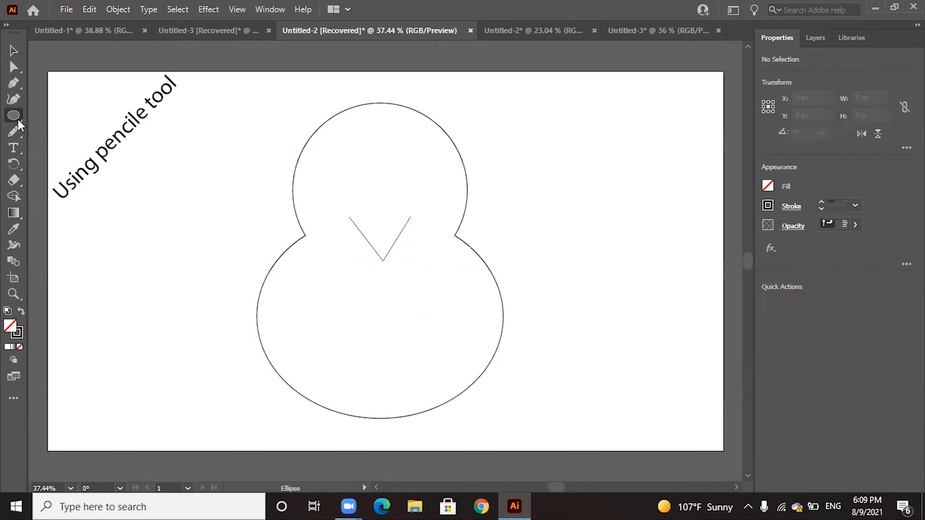
mouse_move(324, 150)
left_mouse_down()
mouse_move(364, 193)
mouse_move(360, 186)
left_mouse_up()
key("ctrl+c")
key("ctrl+v")
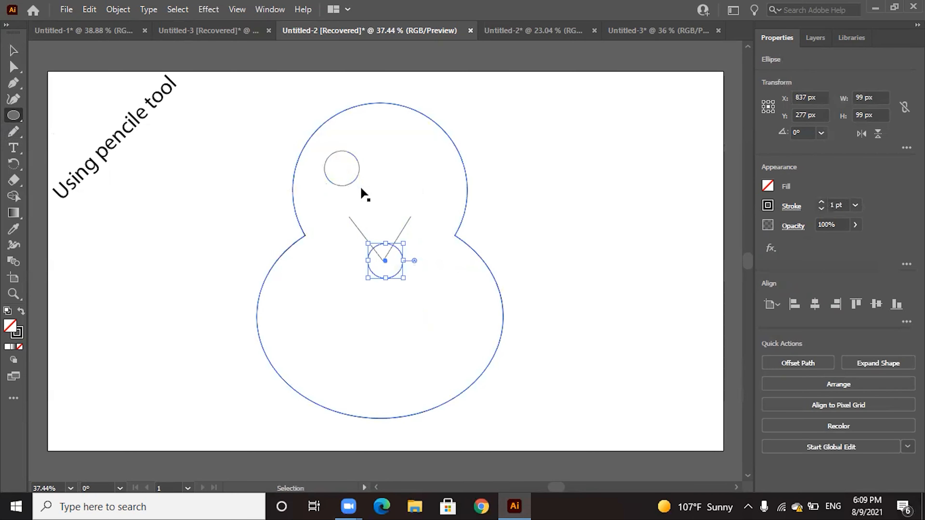
left_click_drag(387, 264, 417, 171)
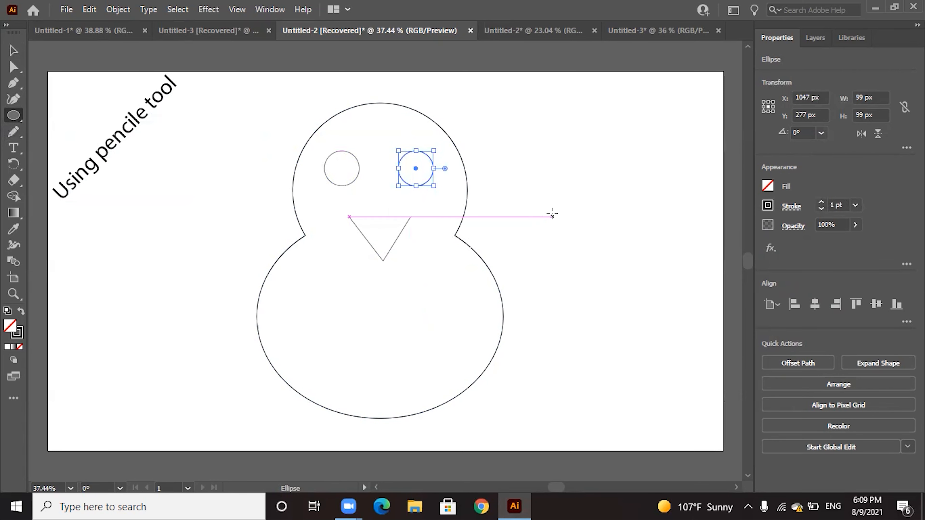
key("v")
left_click(188, 203)
Draw a 35 px circle in the lower right of the left eye and fill it black as the pupil
key("l")
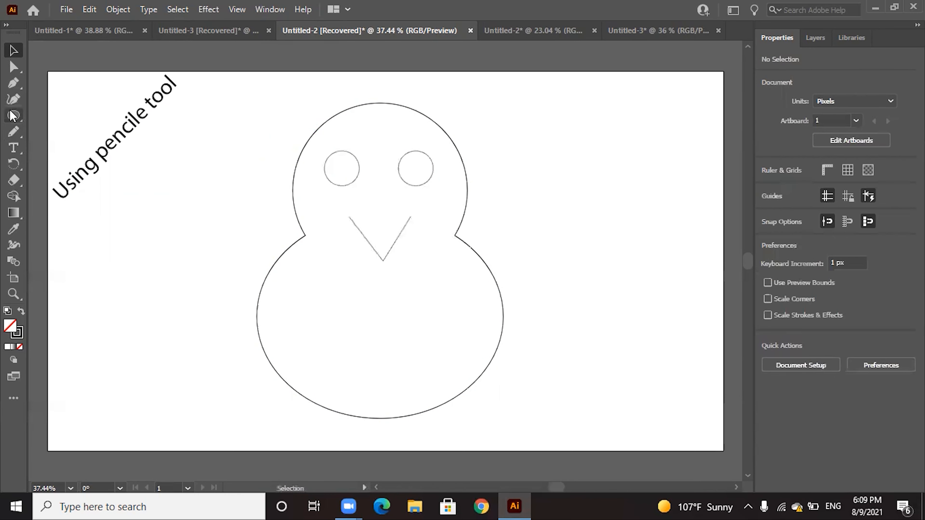
left_click_drag(376, 205, 349, 173)
left_click(768, 186)
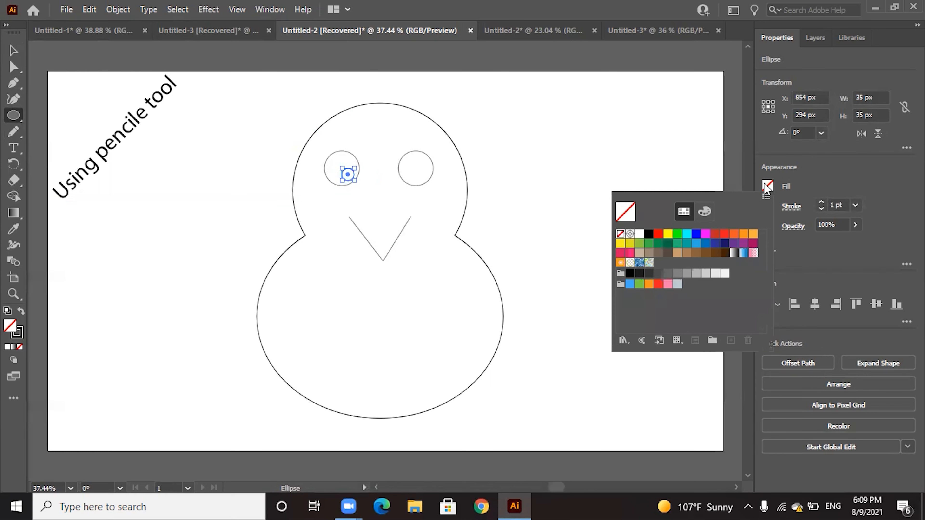
left_click(649, 233)
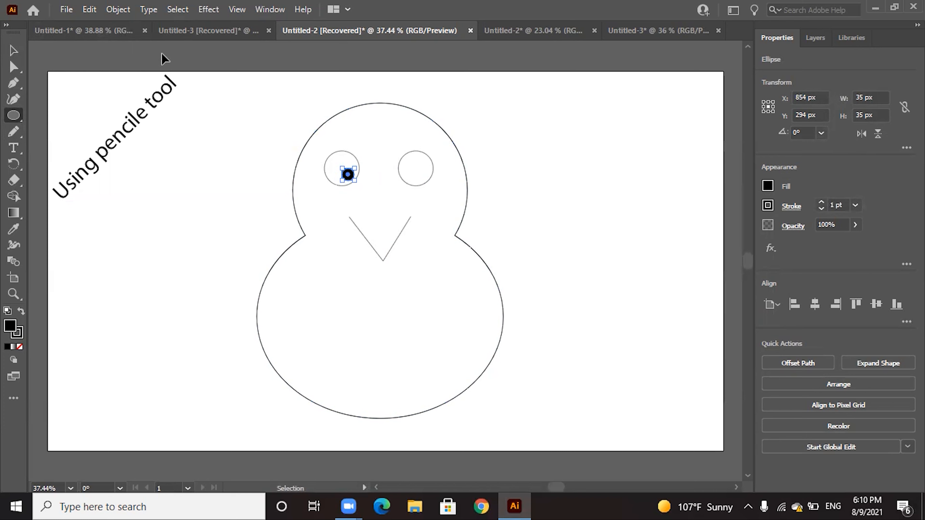
Paste a copy of the black pupil and place it at the matching spot inside the right eye
key("ctrl+v")
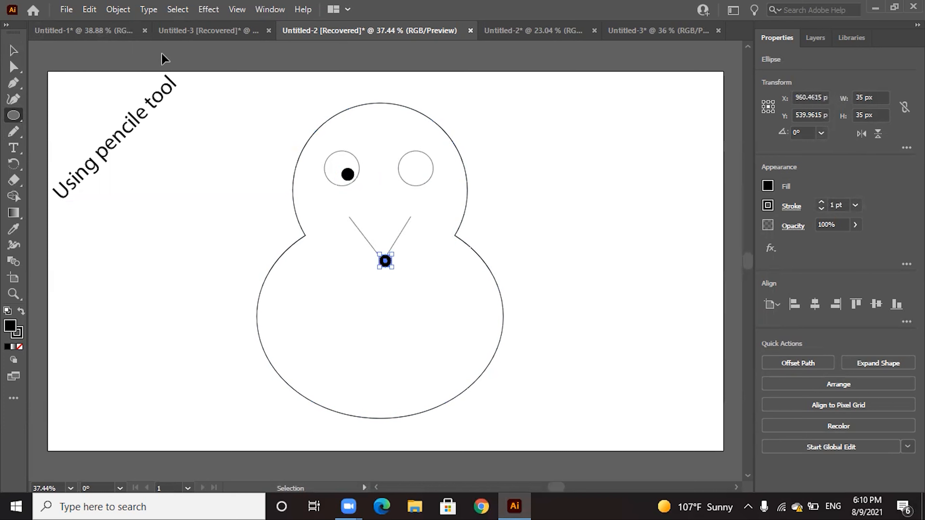
left_click_drag(386, 262, 423, 176)
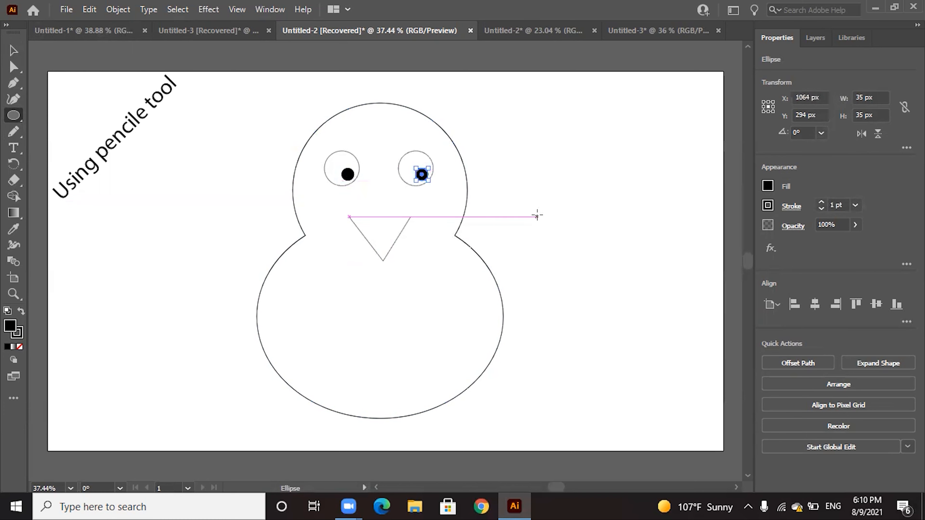
left_click(19, 51)
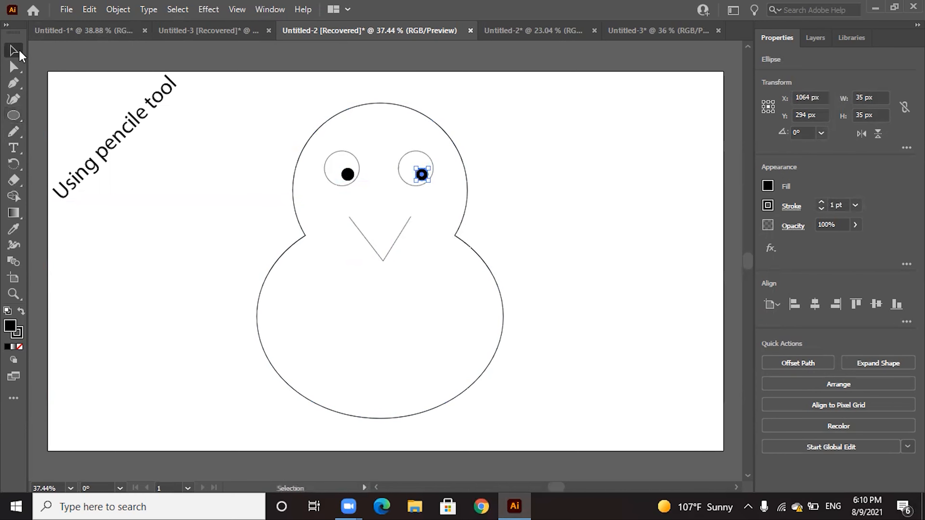
left_click(607, 214)
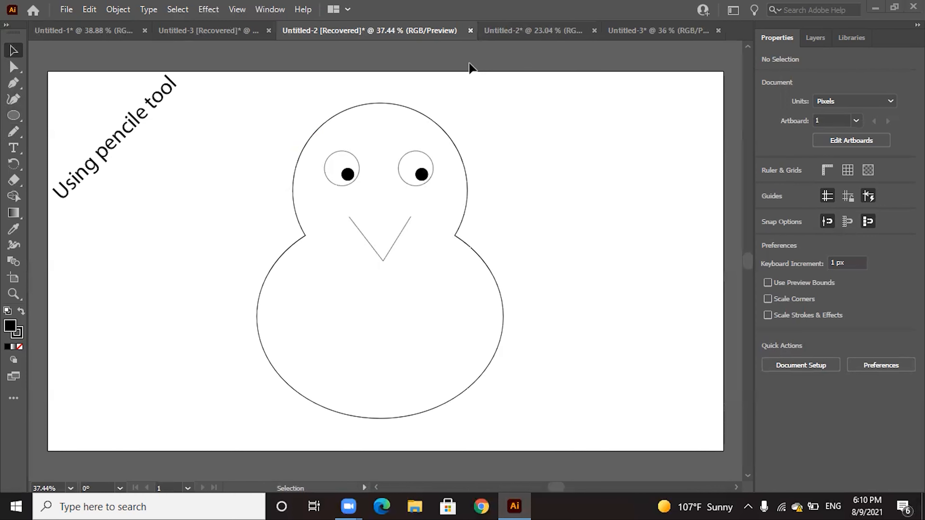
In the Untitled-2 document with the dashed guitar, place a first Curvature anchor where the neck's left edge meets the body
left_click(539, 30)
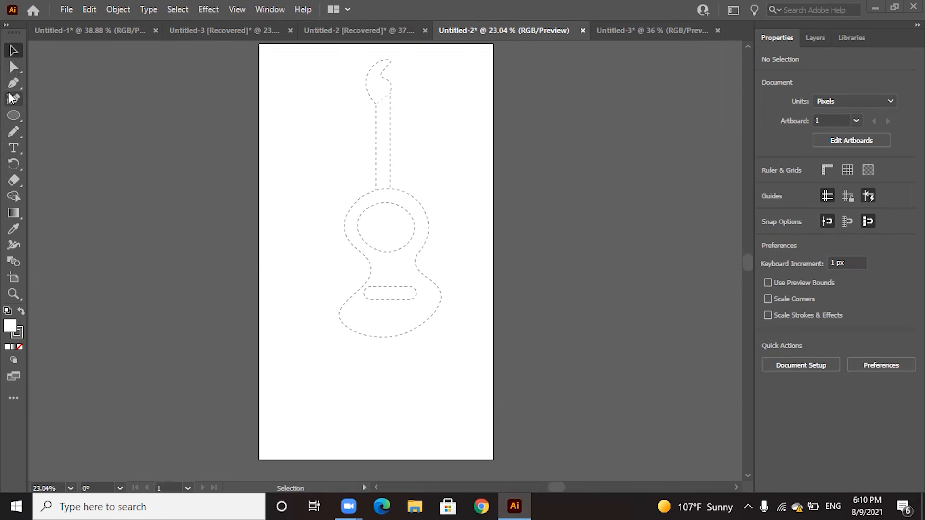
left_click(12, 102)
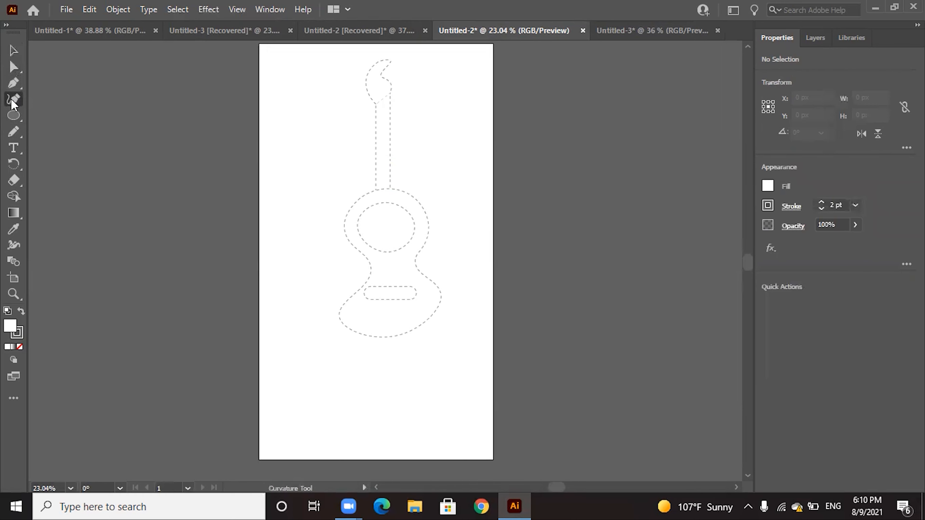
left_click(376, 190)
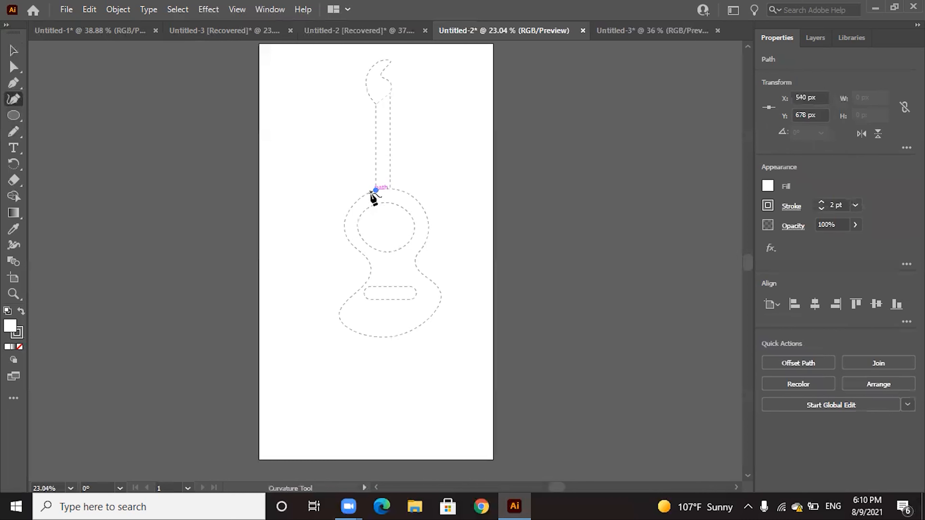
left_click(360, 251)
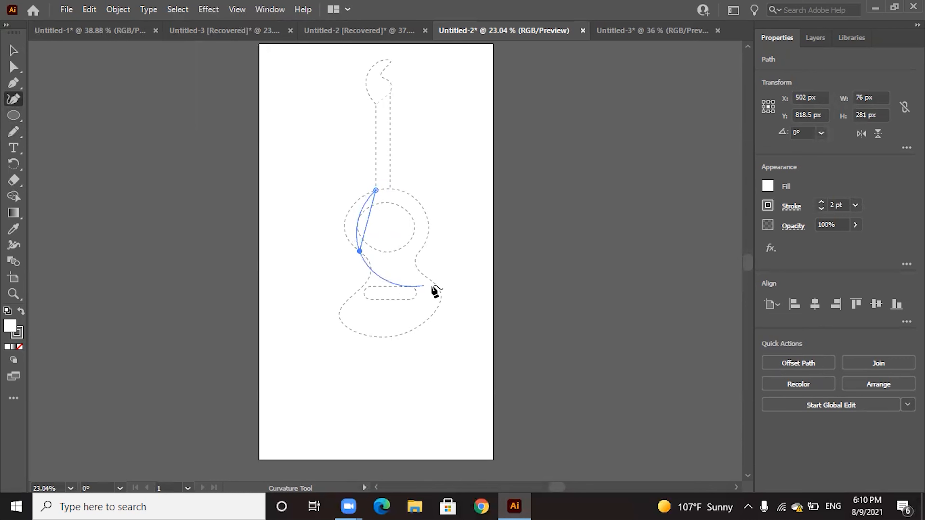
key("ctrl+z")
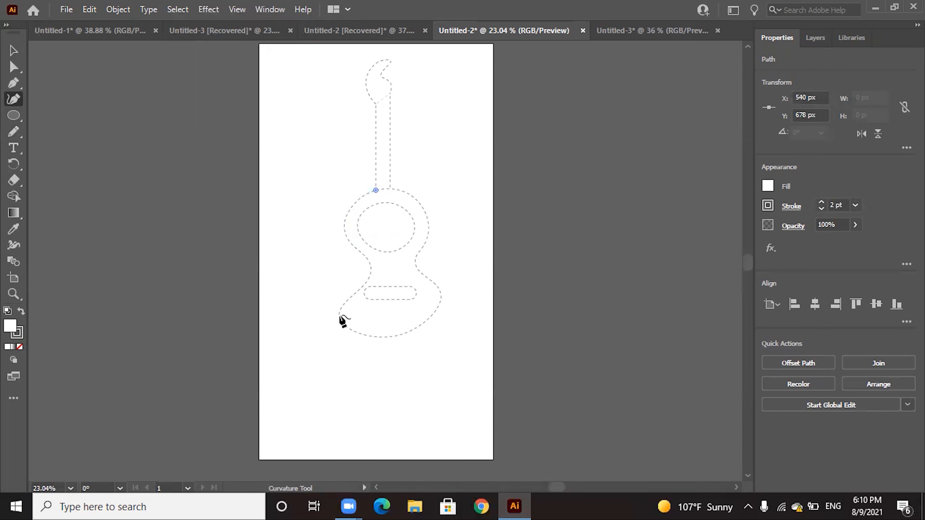
left_click(346, 217)
key("Escape")
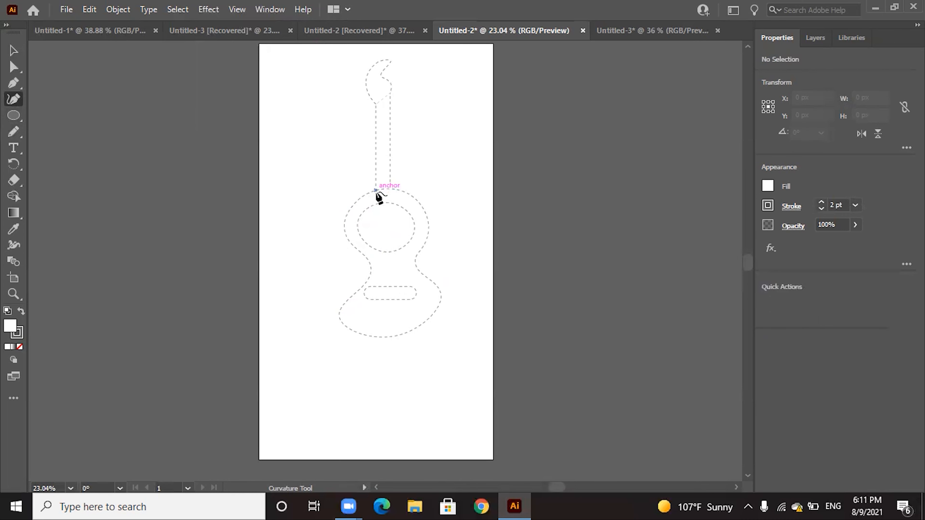
Trace the left side of the guitar body with the Curvature tool, from the neck's left edge through the waist to the bottom centre
left_click(376, 190)
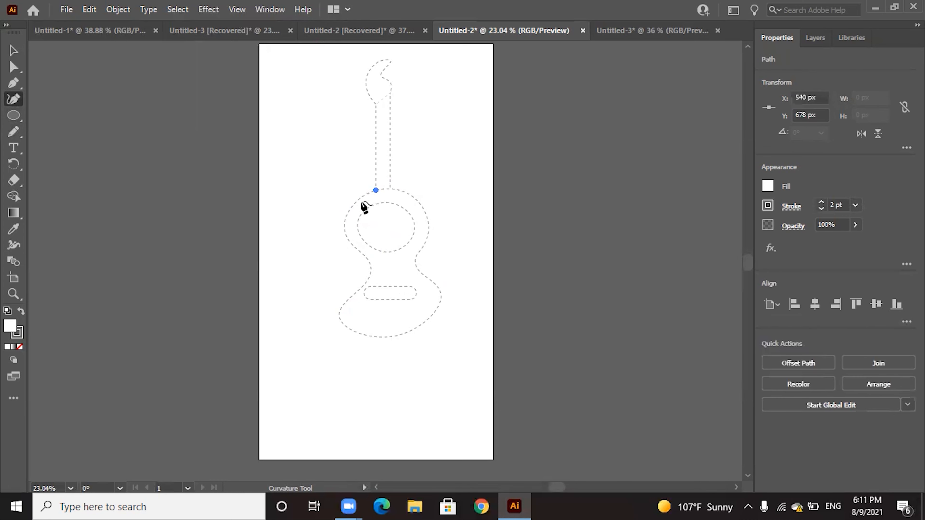
left_click(346, 218)
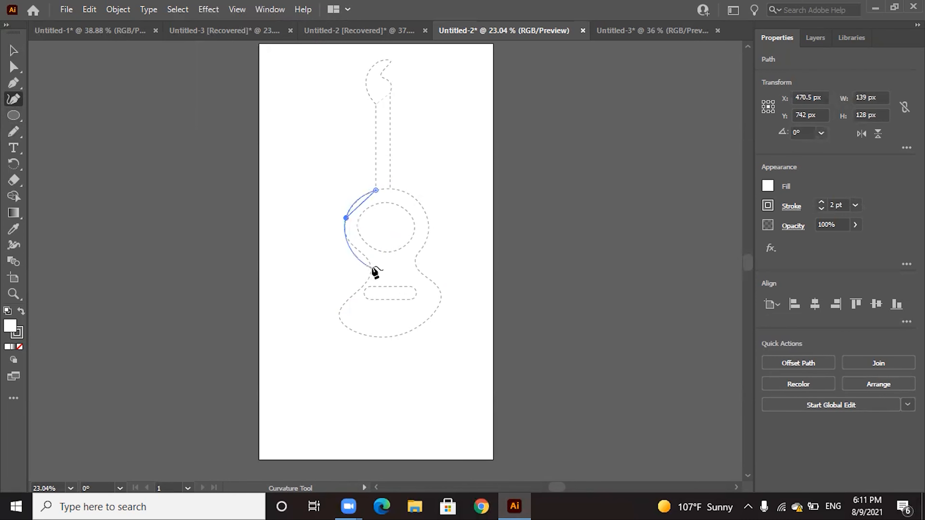
left_click(365, 256)
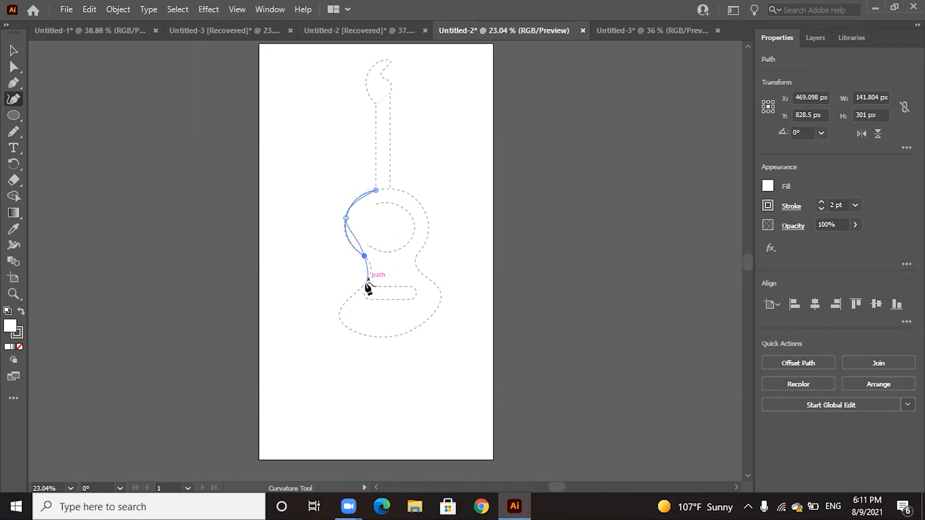
left_click(343, 306)
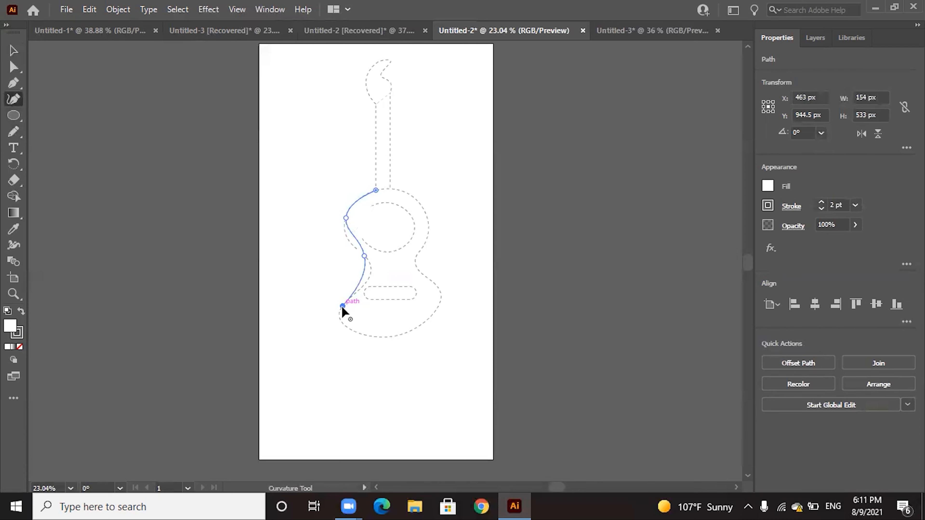
left_click(377, 337)
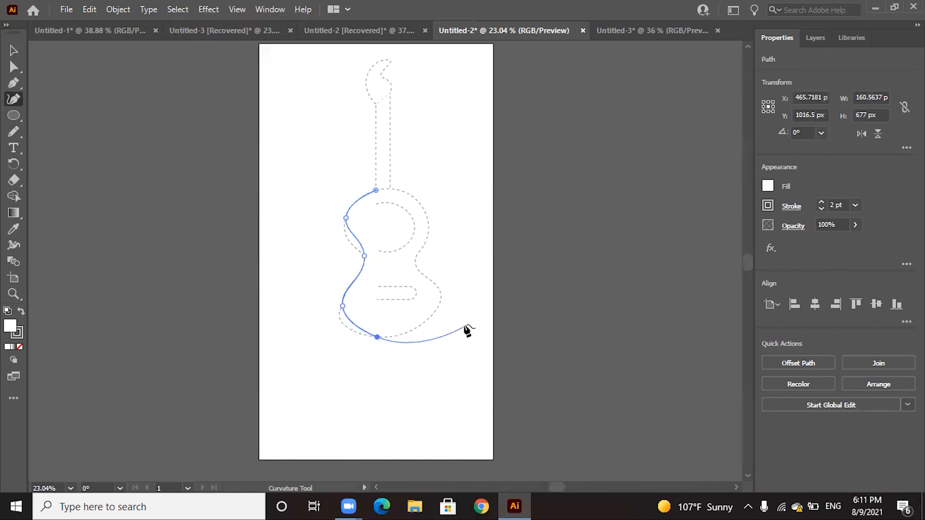
Continue the Curvature path up the right side of the body through the waist to the neck's right edge, and end it there
left_click(440, 298)
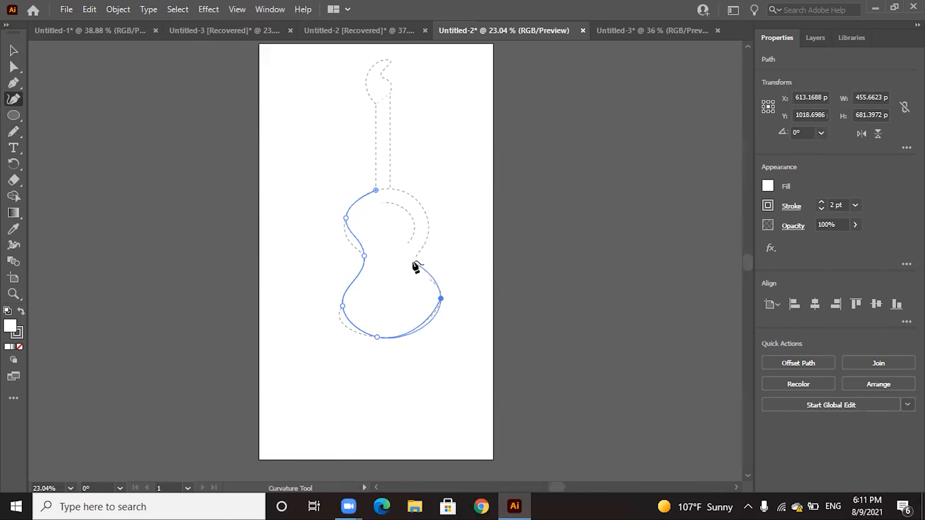
left_click(411, 255)
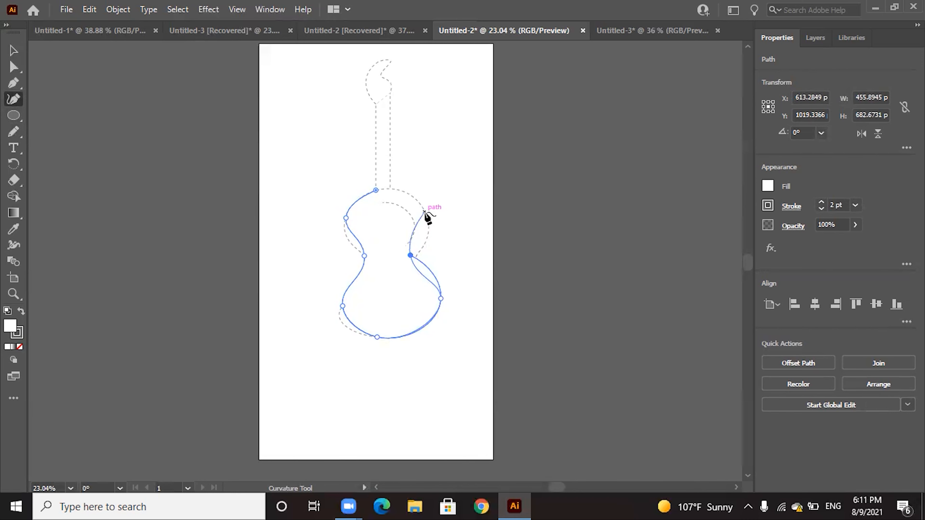
left_click(424, 212)
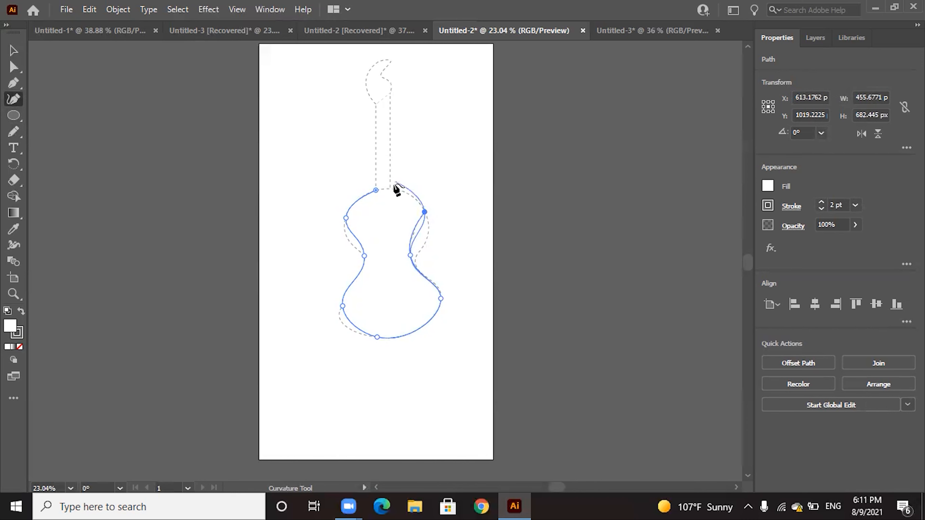
left_click(390, 189)
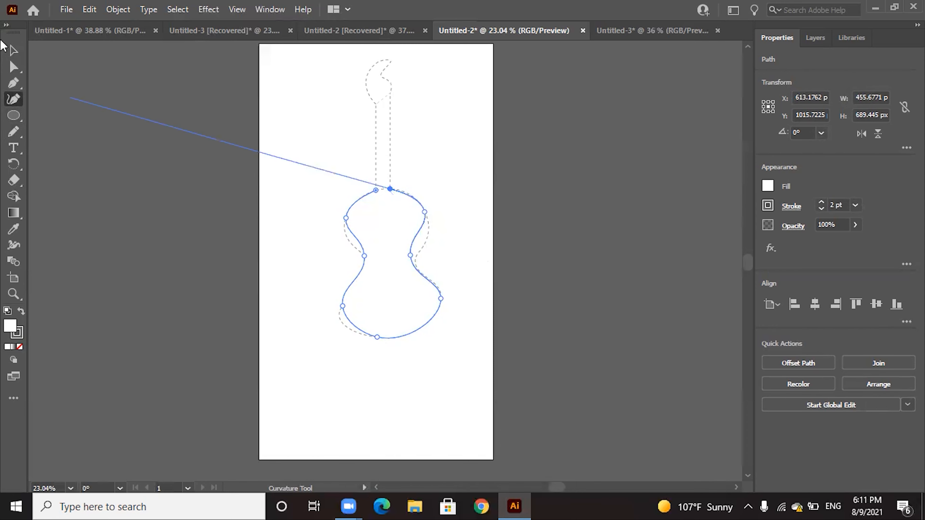
left_click(13, 50)
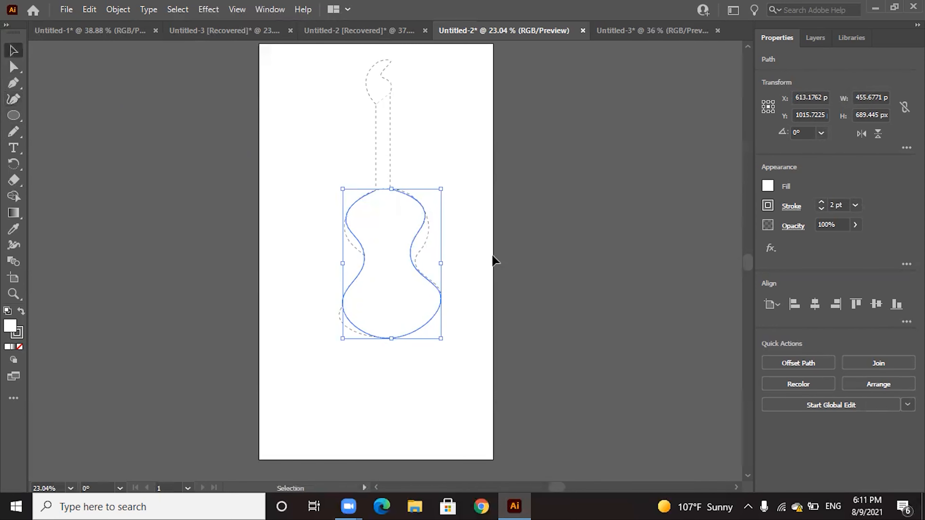
left_click(495, 261)
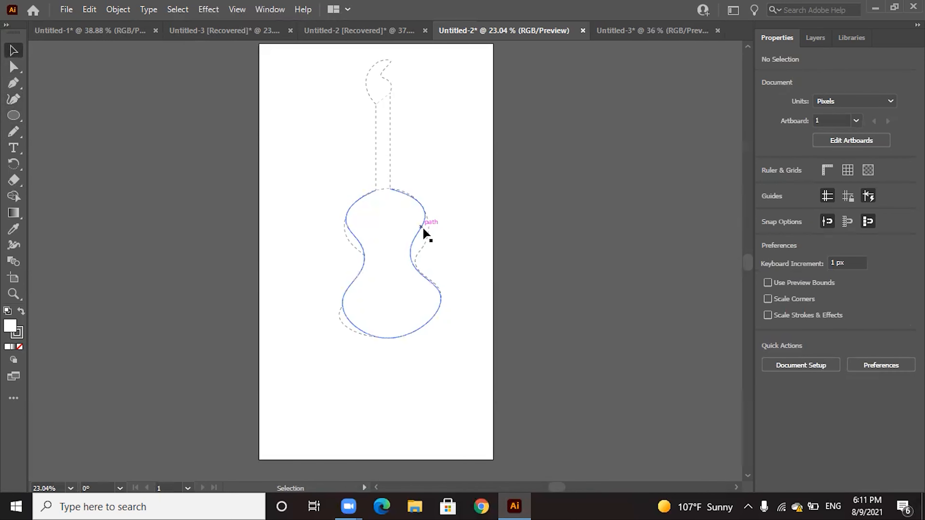
Give the traced guitar body path a solid black stroke by changing its stroke colour and turning off the dashed line
left_click(426, 233)
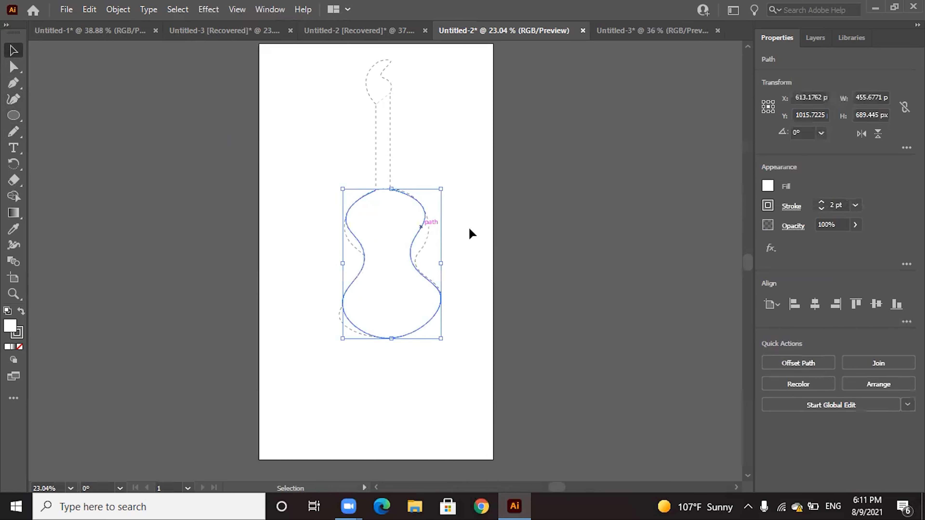
left_click(770, 210)
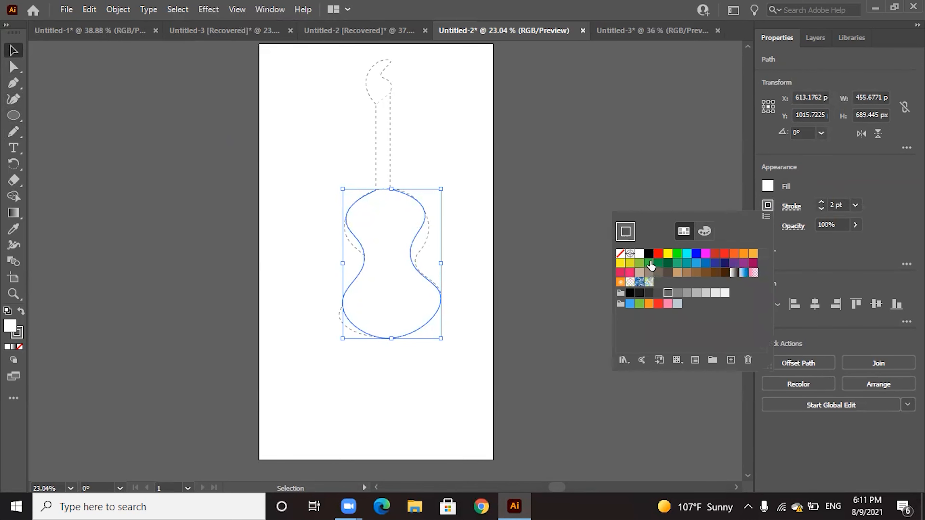
left_click(650, 262)
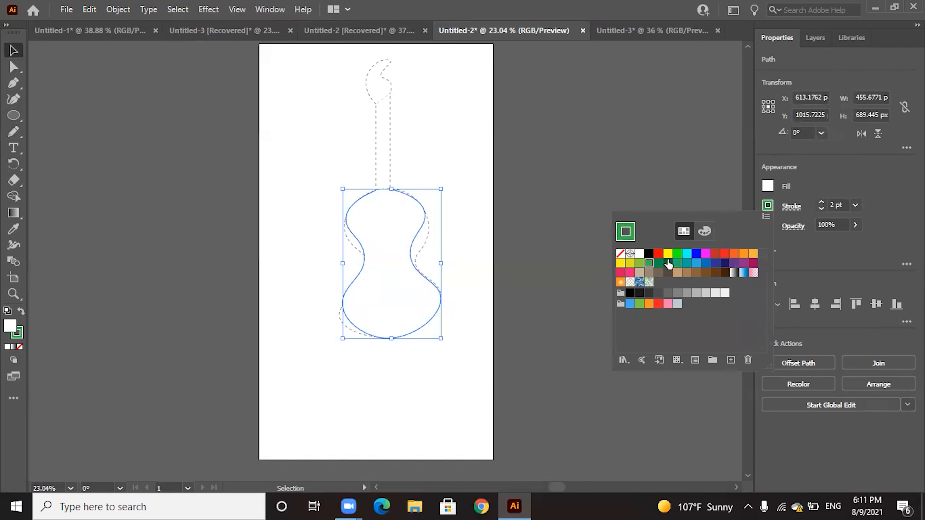
left_click(649, 254)
left_click(793, 208)
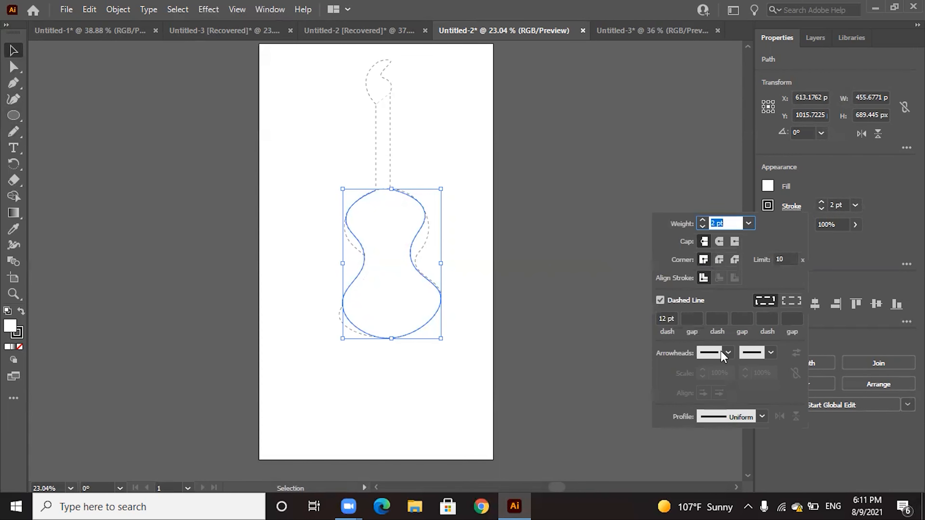
left_click(660, 299)
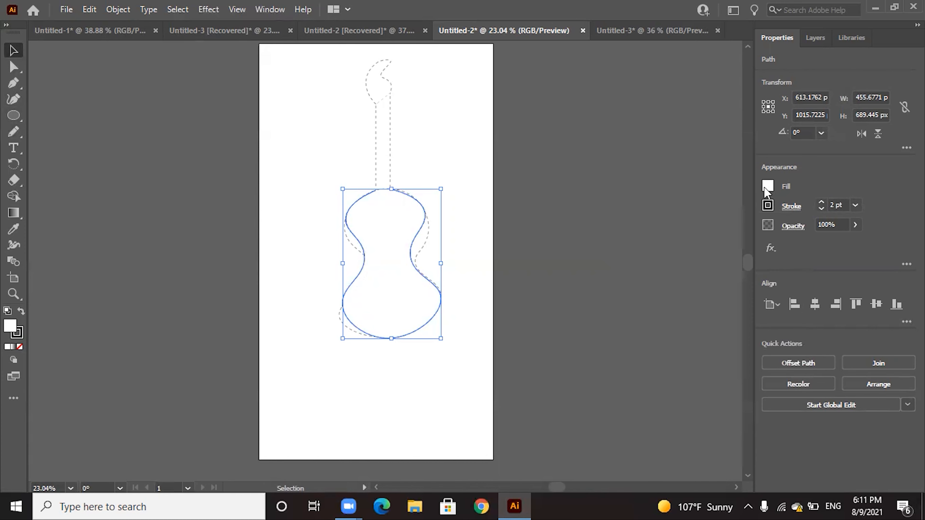
left_click(767, 187)
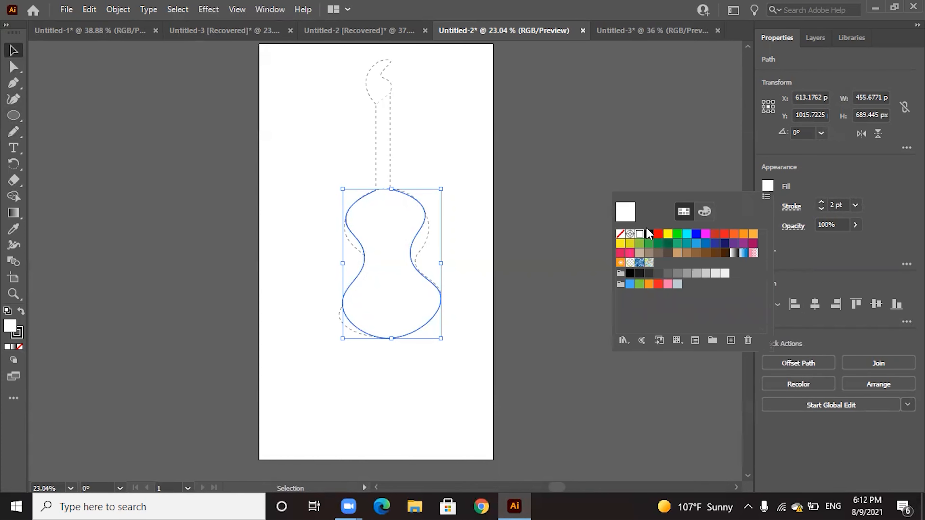
left_click(623, 169)
left_click(503, 199)
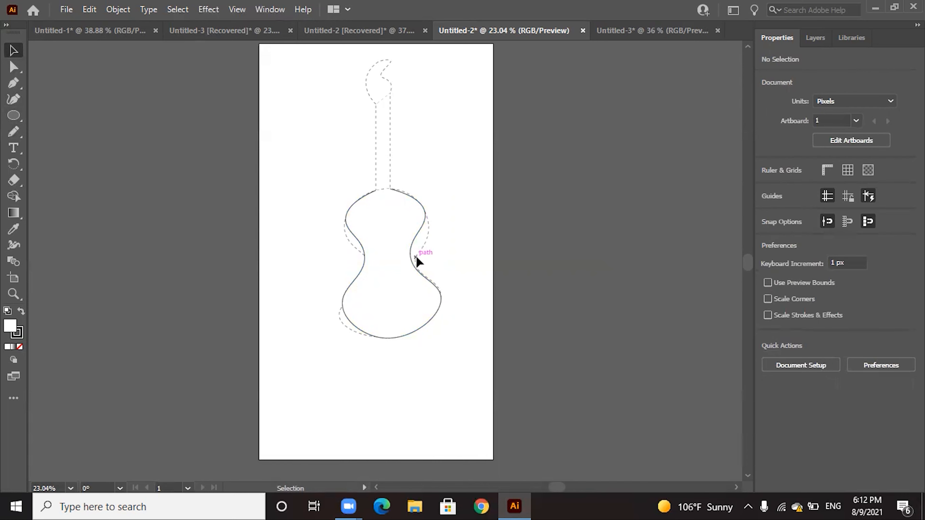
Draw a circle about 192 px in diameter inside the upper guitar body as the sound hole
key("l")
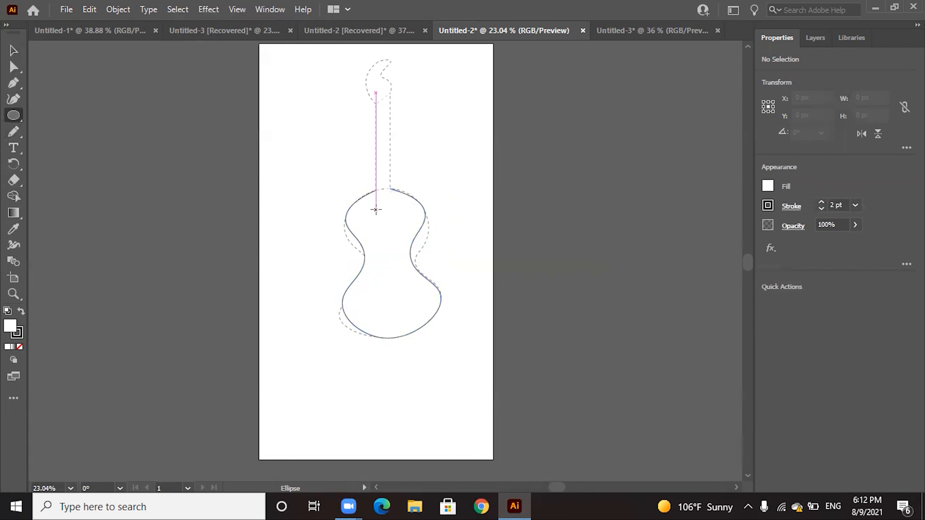
left_click_drag(373, 208, 387, 222)
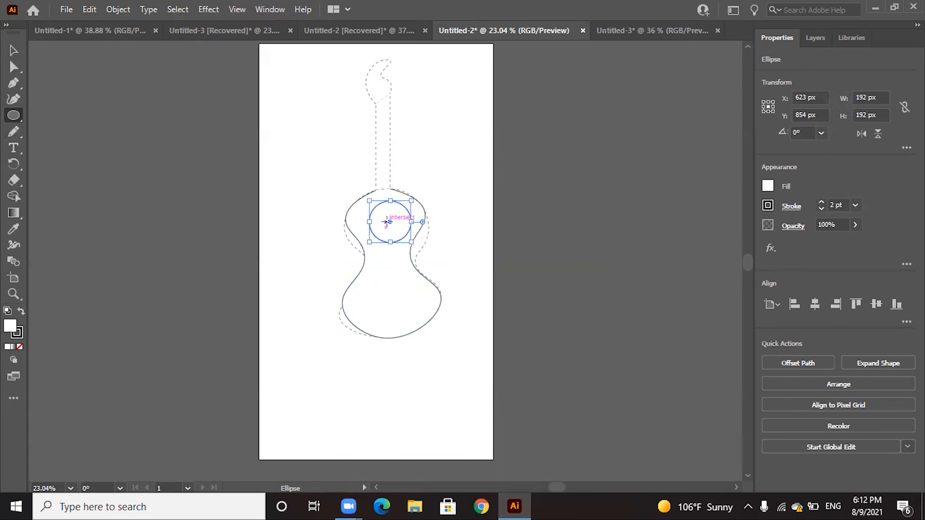
left_click(389, 221)
left_click(516, 275)
Stretch the sound hole's left side outward with the Curvature tool into an oval about 257 px wide and 199 px high
left_click(14, 67)
left_click(21, 97)
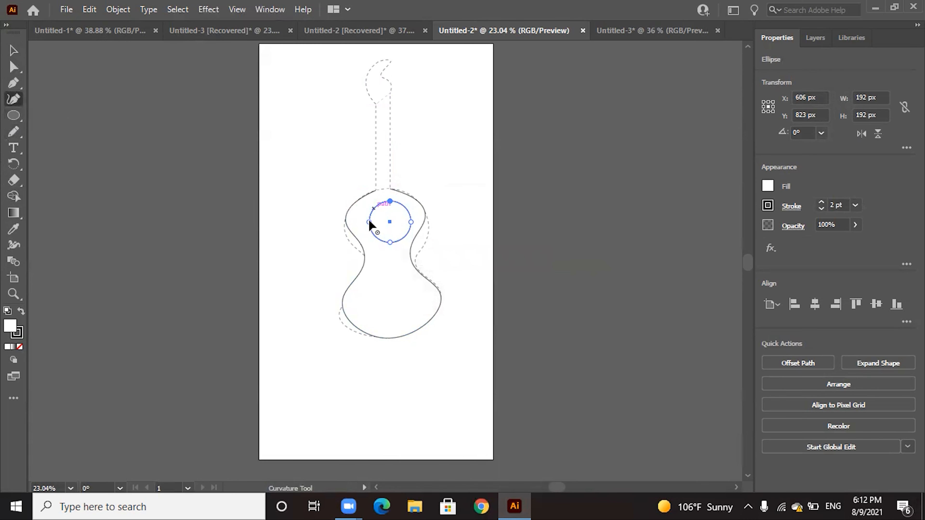
left_click_drag(358, 215, 355, 215)
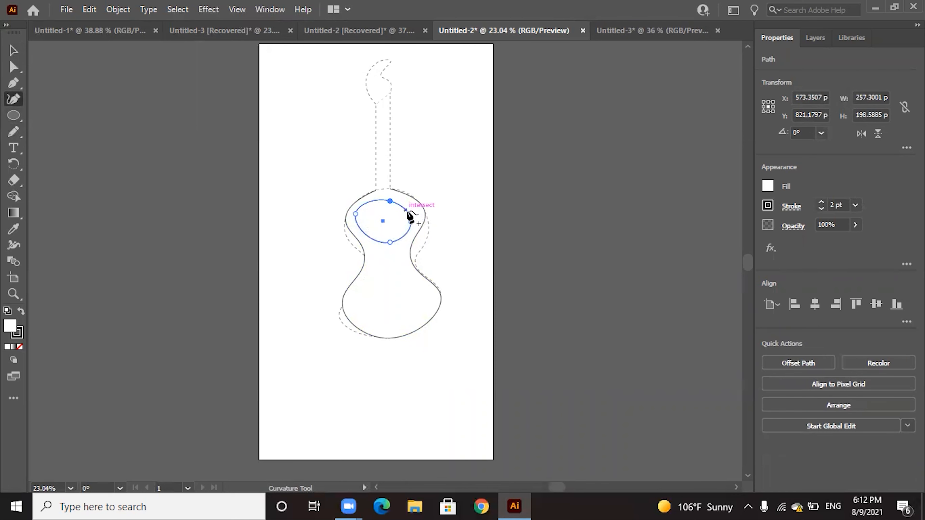
key("v")
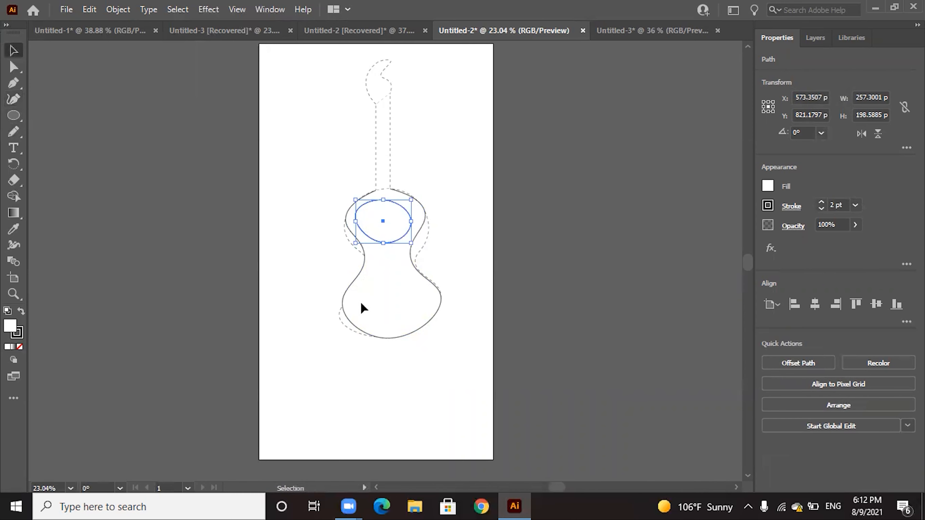
left_click(454, 297)
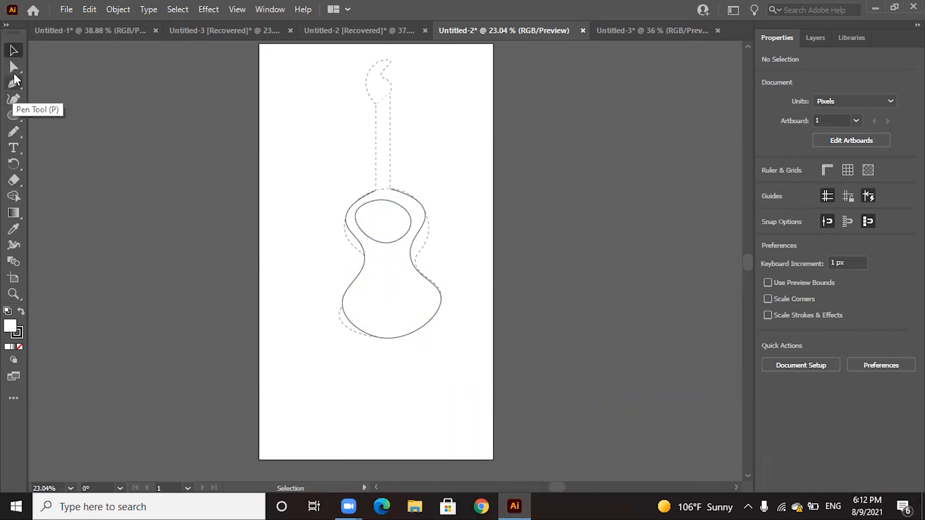
Move the body's left waist anchor to about X 486, Y 1002 px and the right waist anchor to about X 727, Y 999 px
left_click(14, 67)
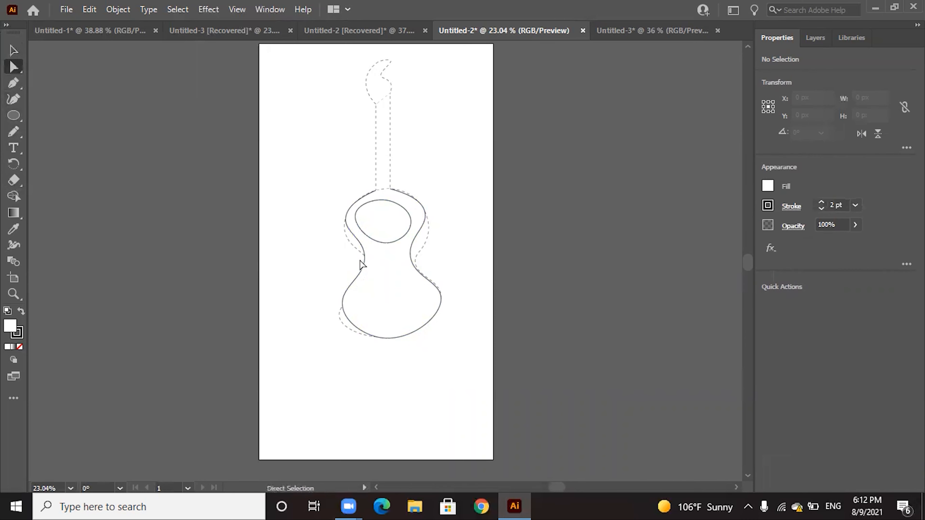
left_click(356, 244)
left_click_drag(365, 258, 364, 257)
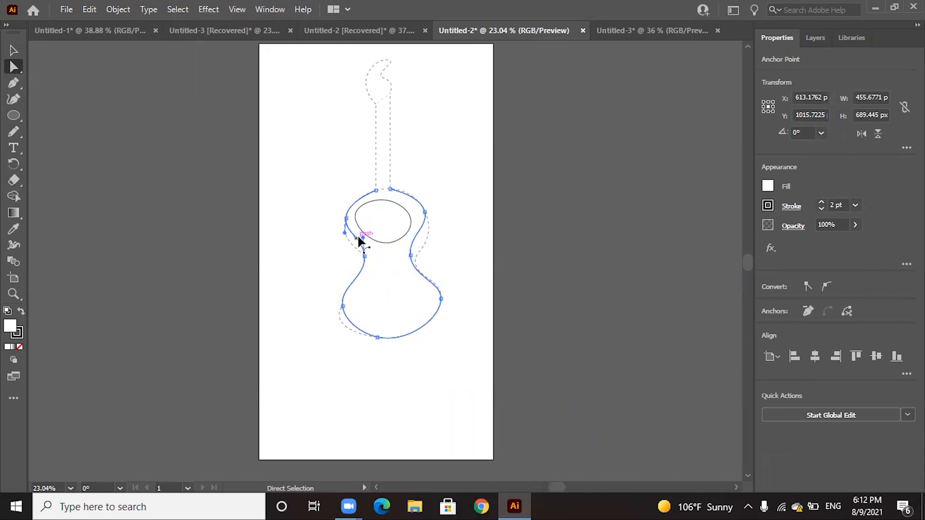
left_click_drag(366, 255, 364, 260)
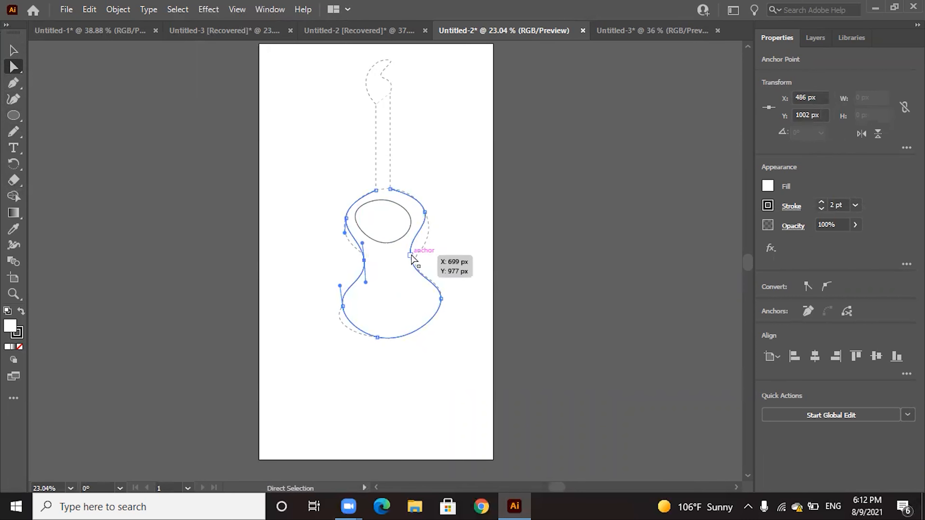
left_click_drag(408, 256, 416, 260)
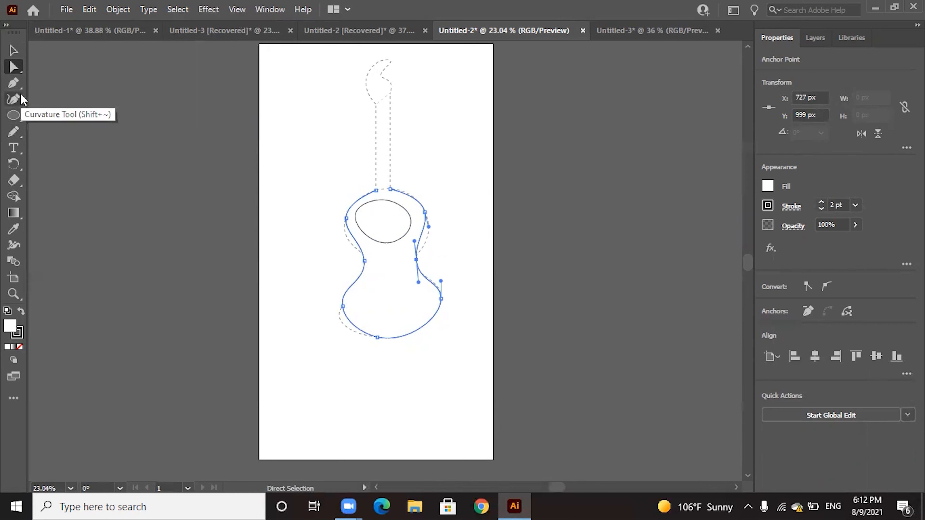
Adjust the body's lower-left, upper-left and upper-right anchors to follow the dashed outline more closely, and deselect the path
left_click(343, 307)
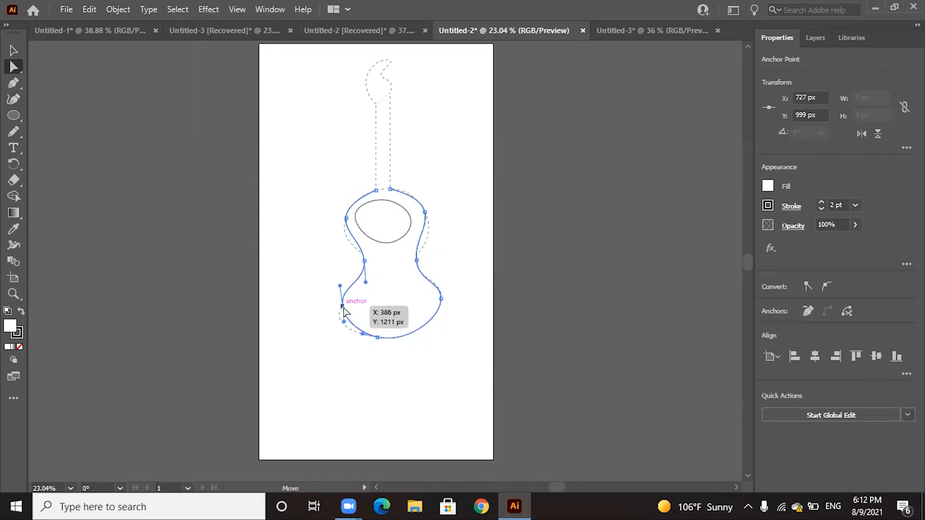
left_click_drag(343, 309, 337, 315)
left_click_drag(348, 219, 347, 231)
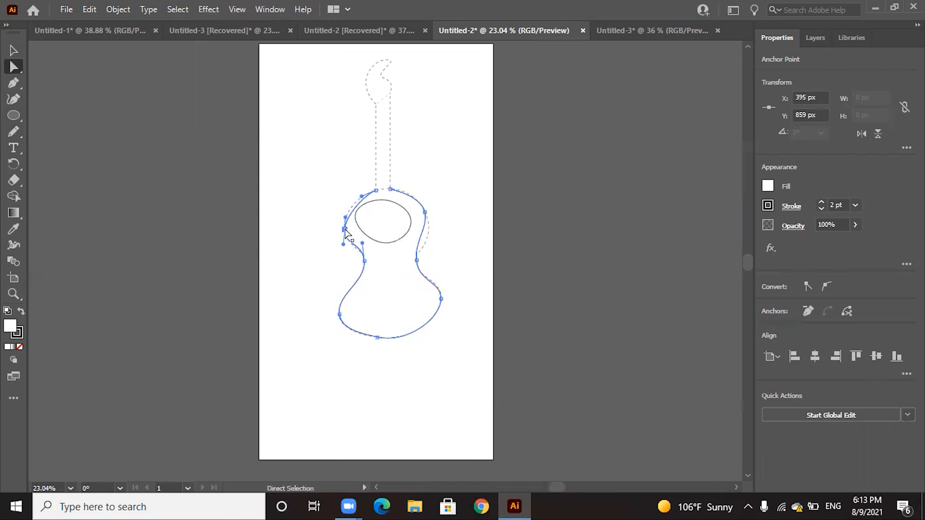
left_click_drag(344, 228, 348, 219)
left_click_drag(427, 215, 430, 227)
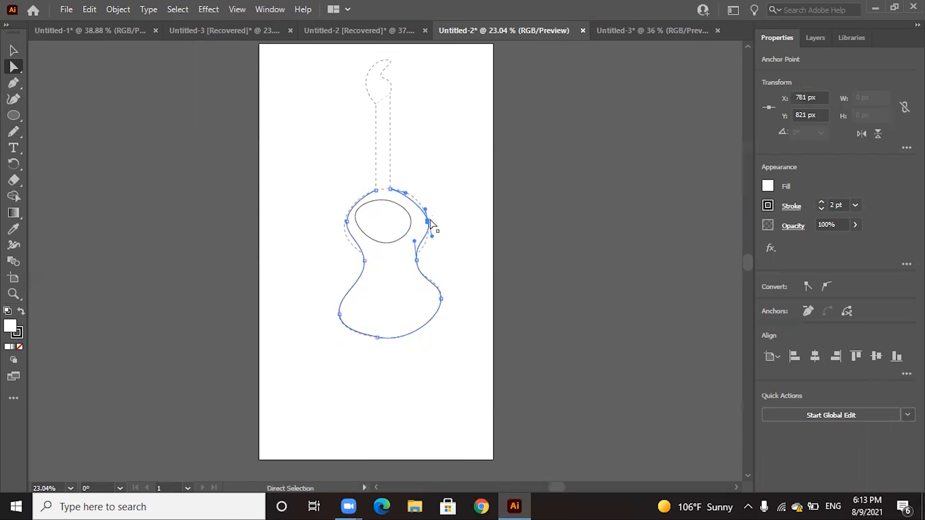
left_click(160, 134)
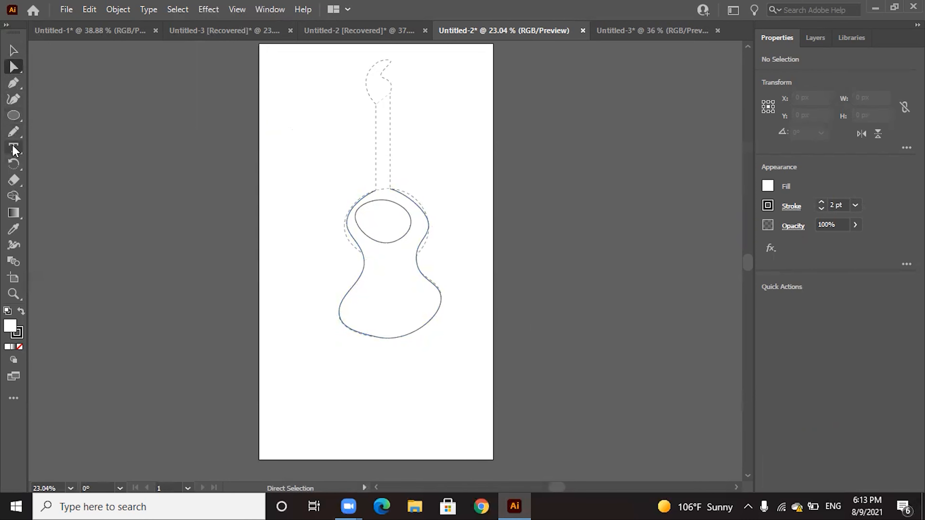
Draw a rectangle about 66 px wide and 451 px high over the dashed guitar neck
left_click(23, 122)
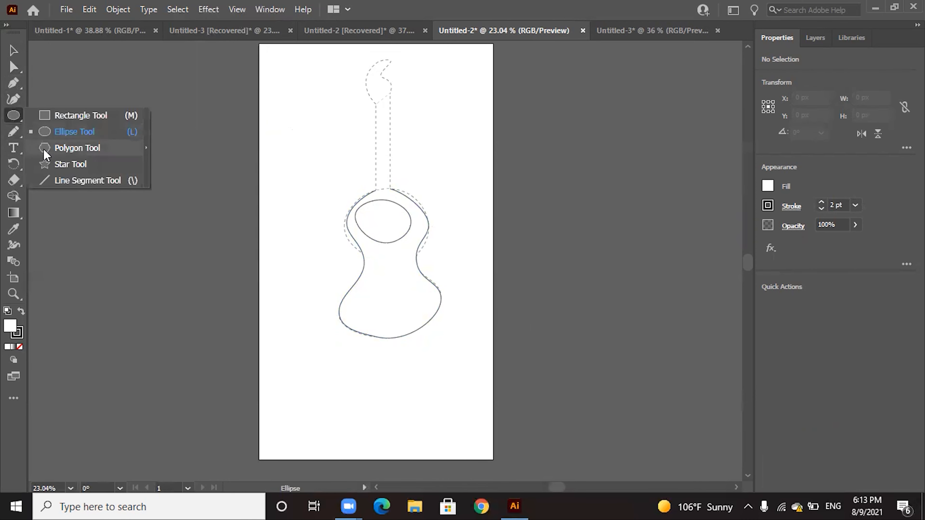
left_click(51, 119)
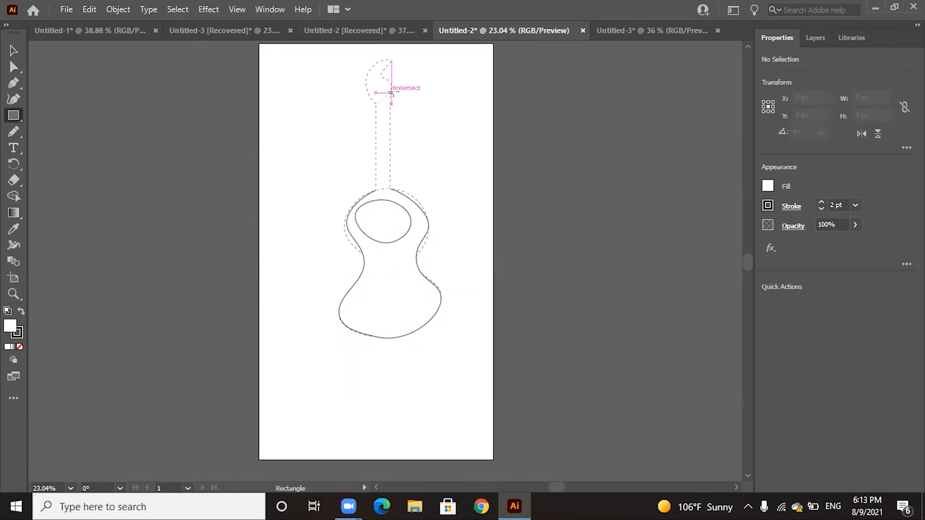
left_click_drag(390, 92, 376, 190)
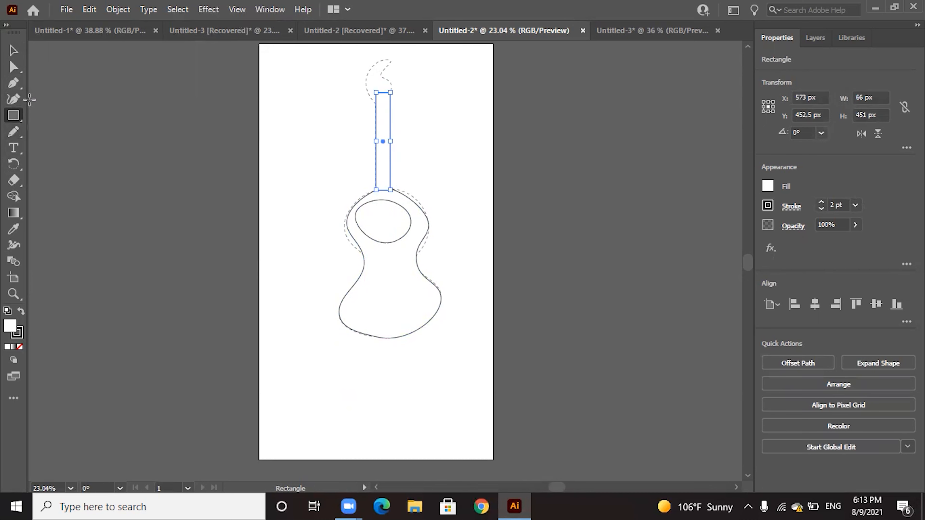
Slant the neck's top edge by lowering its upper-left corner with the Curvature tool, set its stroke to 6 pt, and deselect it
left_click(14, 98)
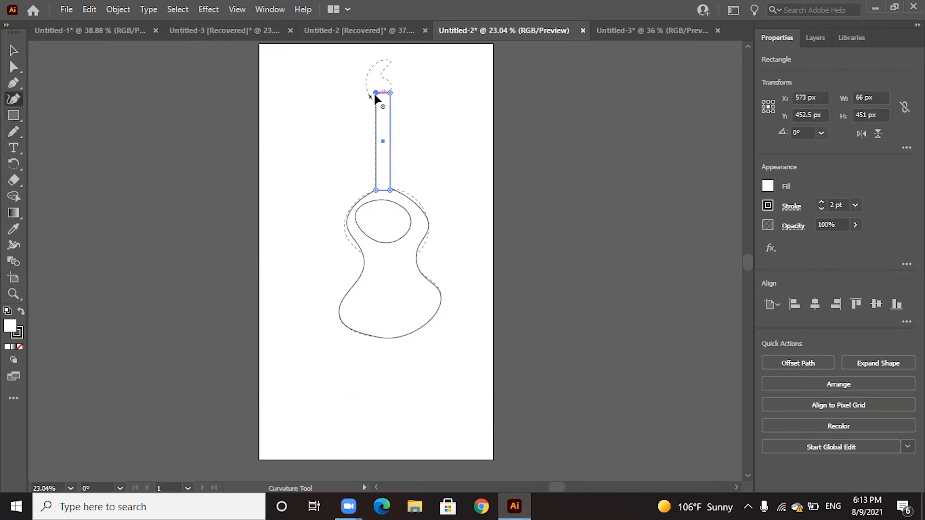
left_click_drag(377, 94, 377, 104)
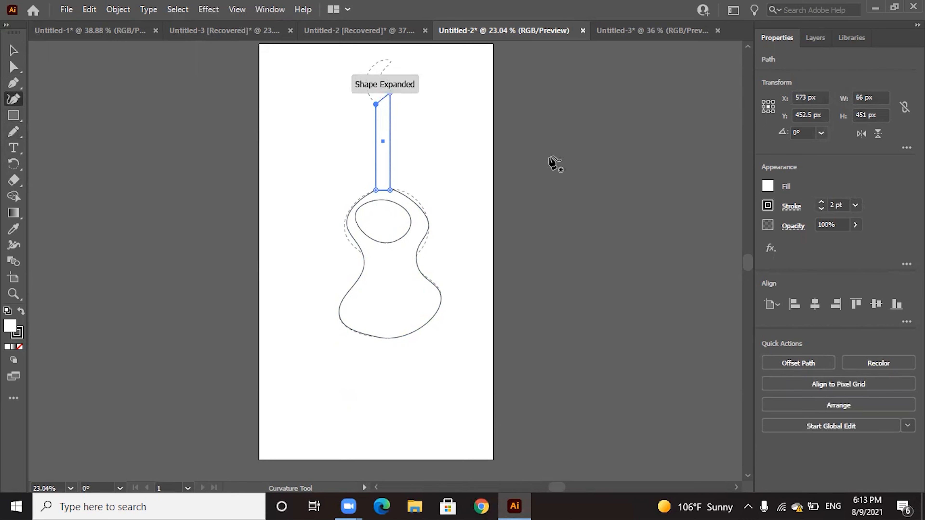
left_click(855, 206)
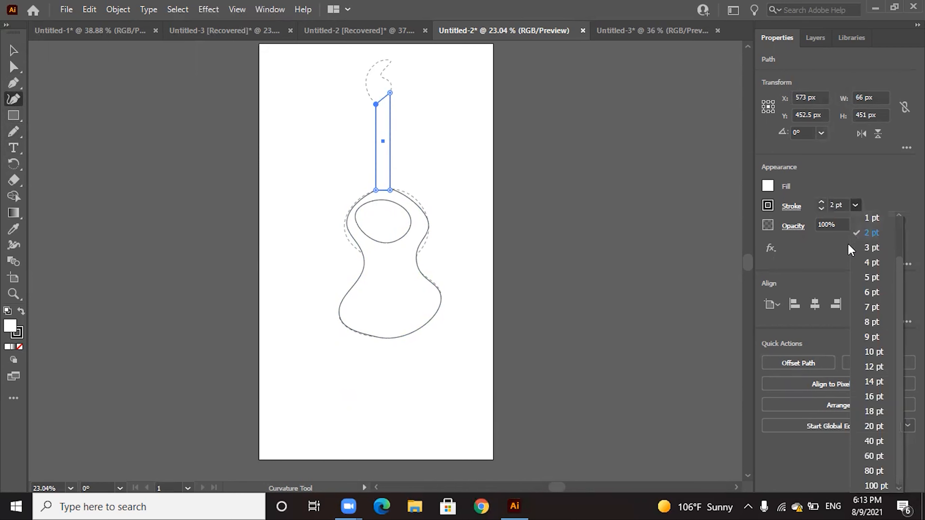
left_click(867, 288)
left_click(14, 50)
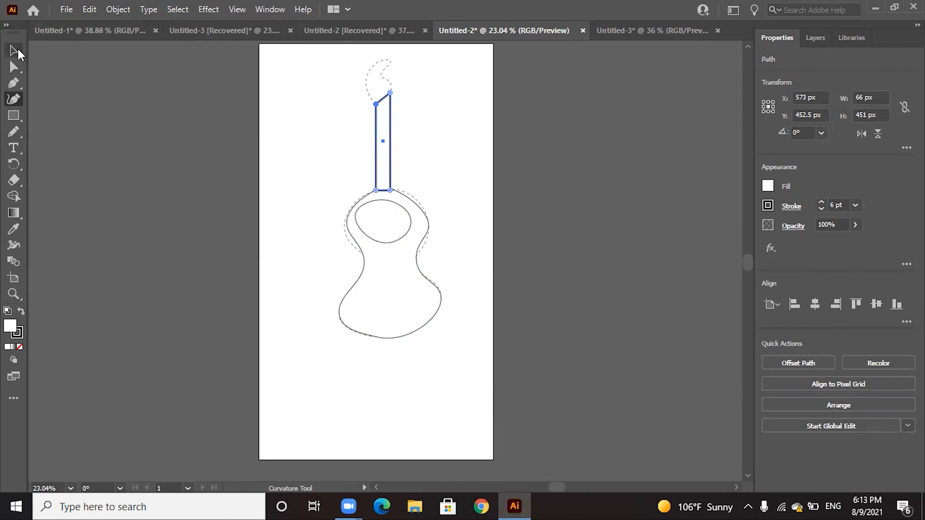
left_click(521, 172)
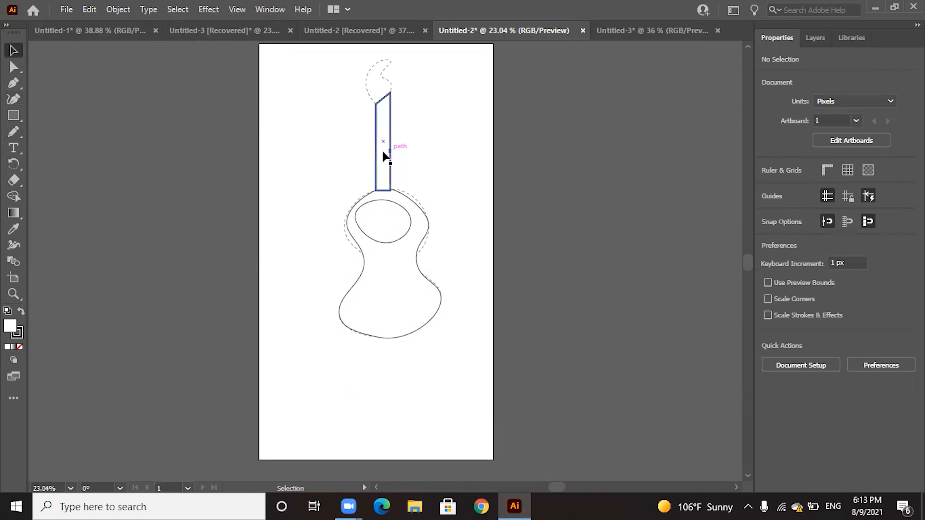
Set the guitar body outline's stroke to 6 pt and deselect it
left_click(410, 198)
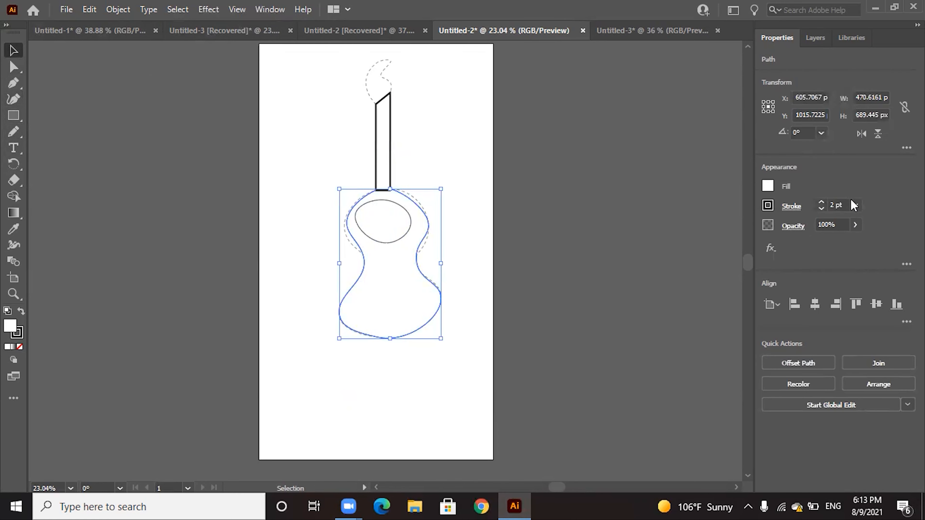
left_click(856, 206)
left_click(864, 306)
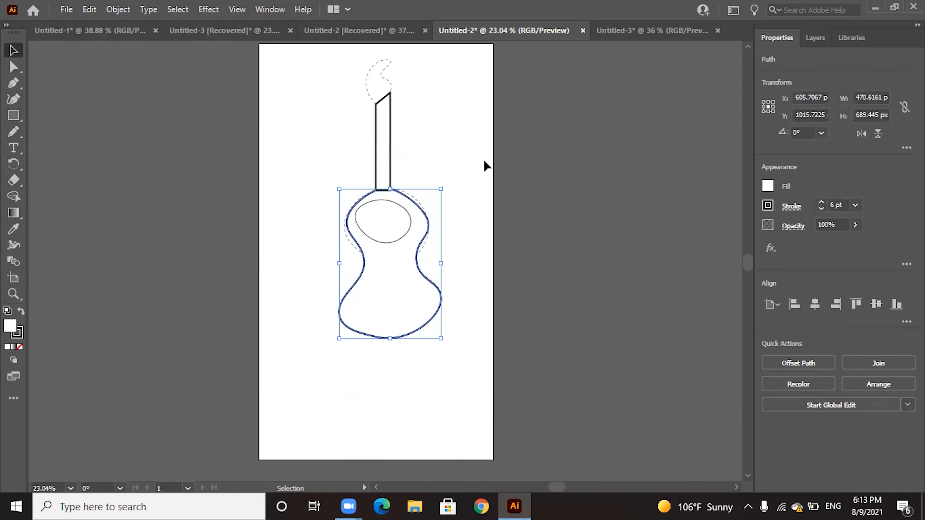
left_click(462, 140)
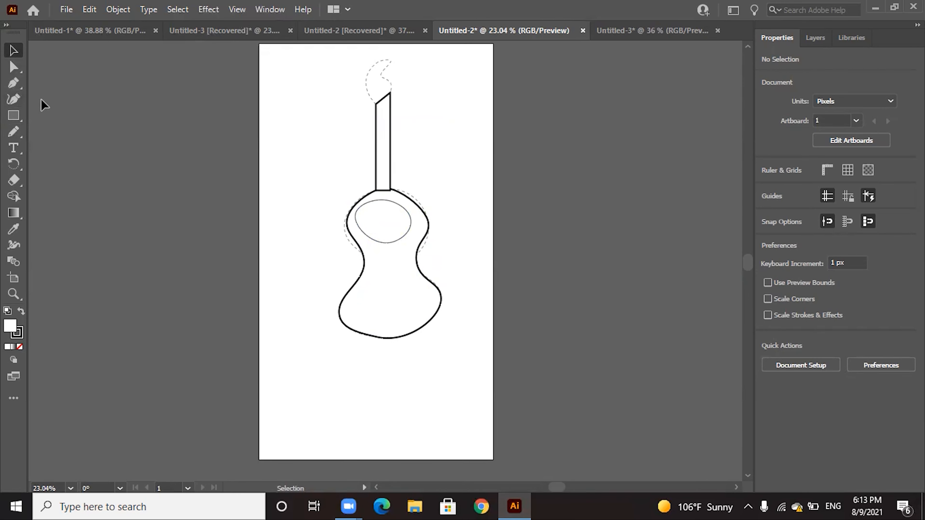
Draw a closed four-anchor headstock about 139 px wide and 184 px high with the Curvature tool over the dashed shape above the neck
left_click(19, 100)
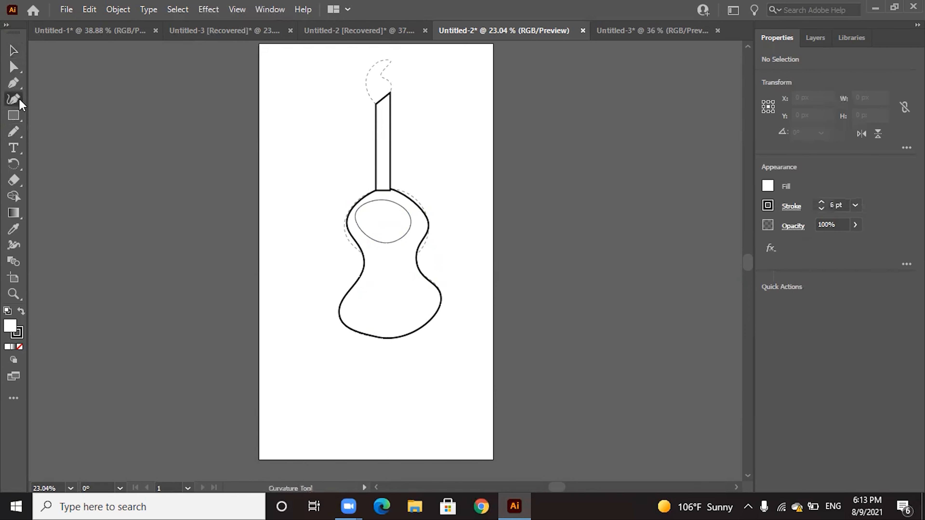
left_click(390, 61)
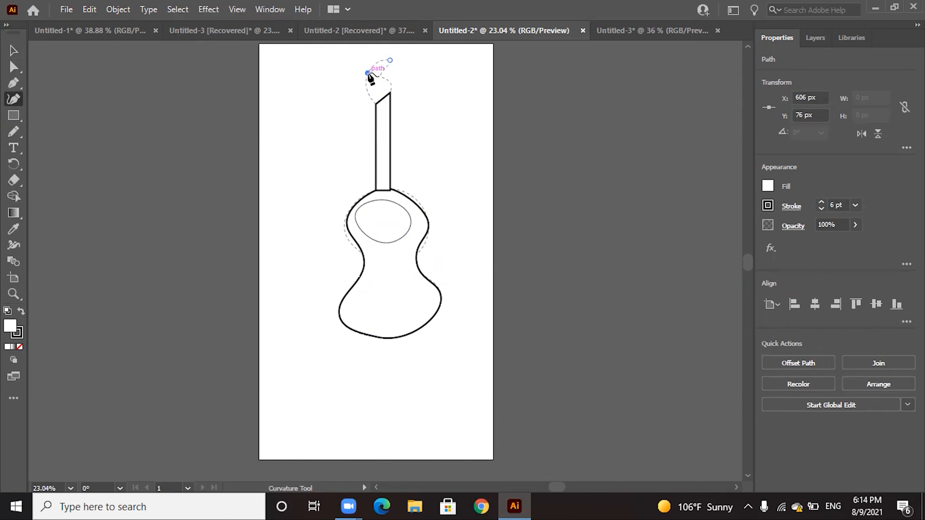
left_click(367, 74)
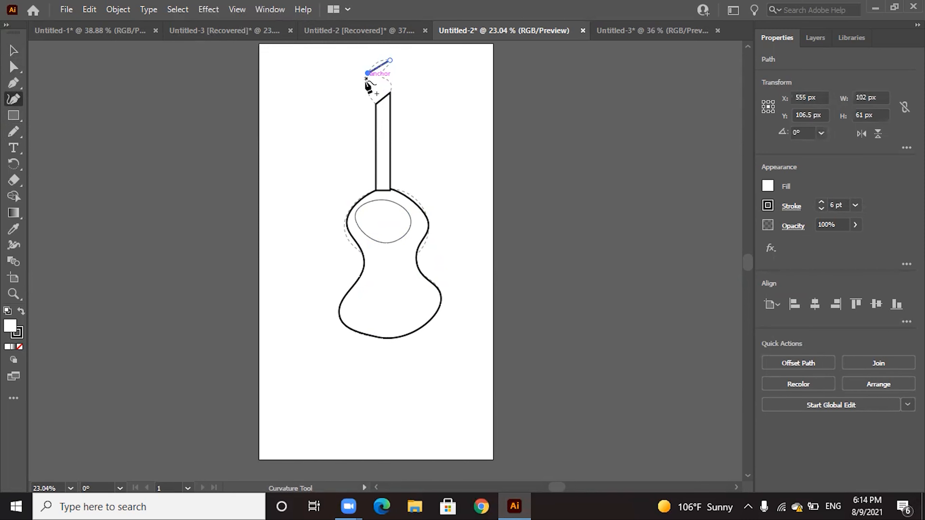
left_click(374, 104)
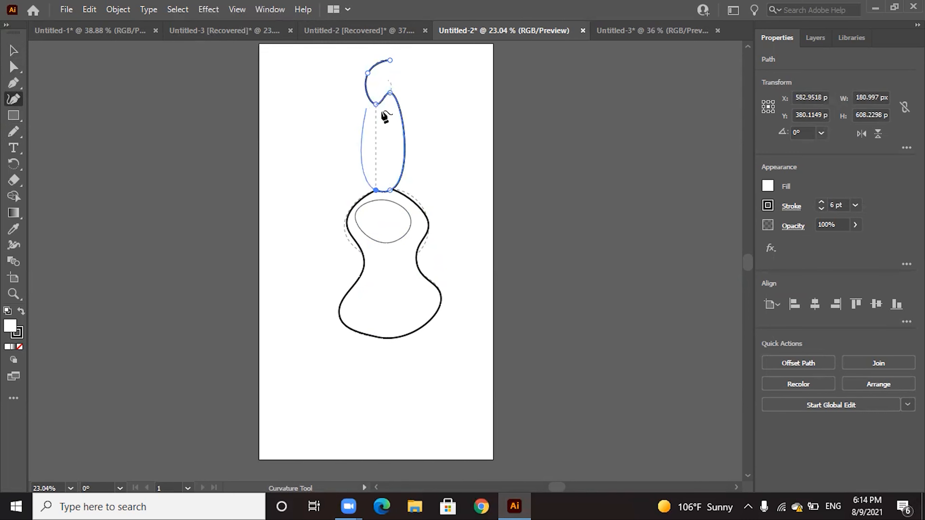
key("ctrl+z")
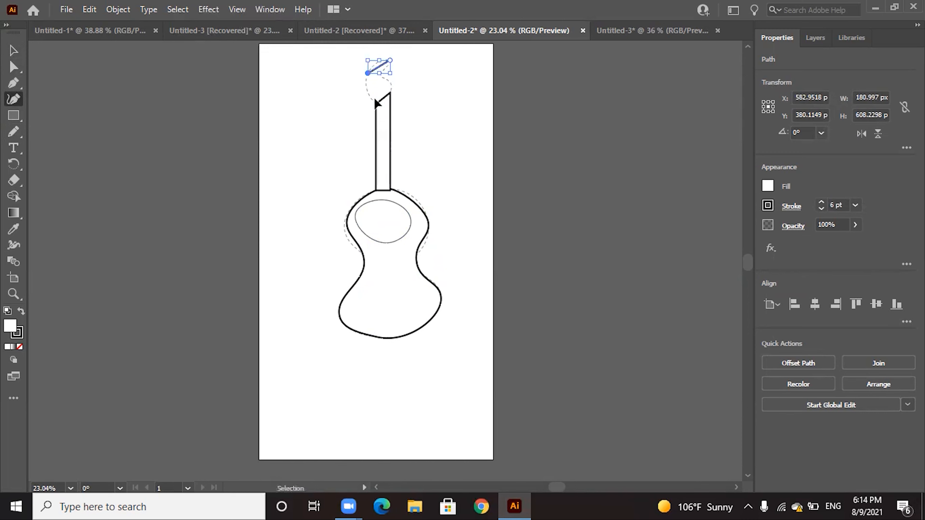
left_click(371, 99)
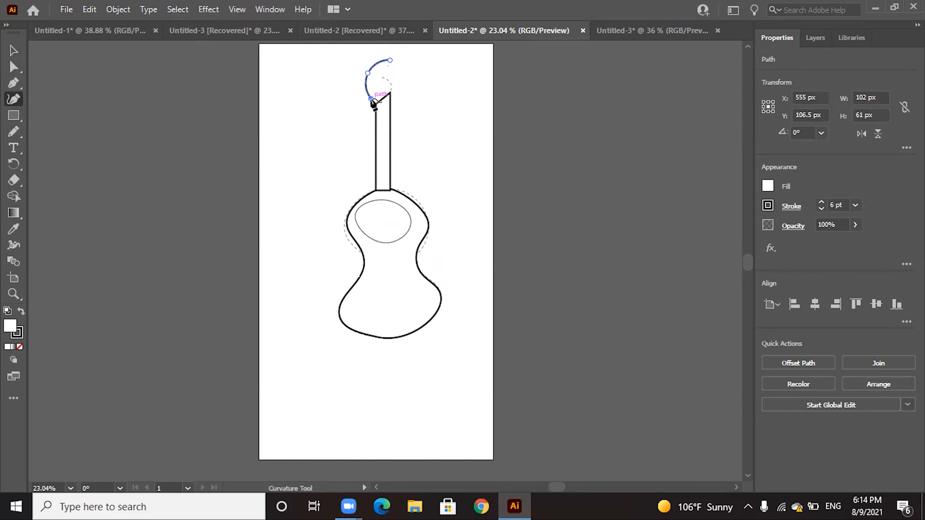
left_click(368, 73)
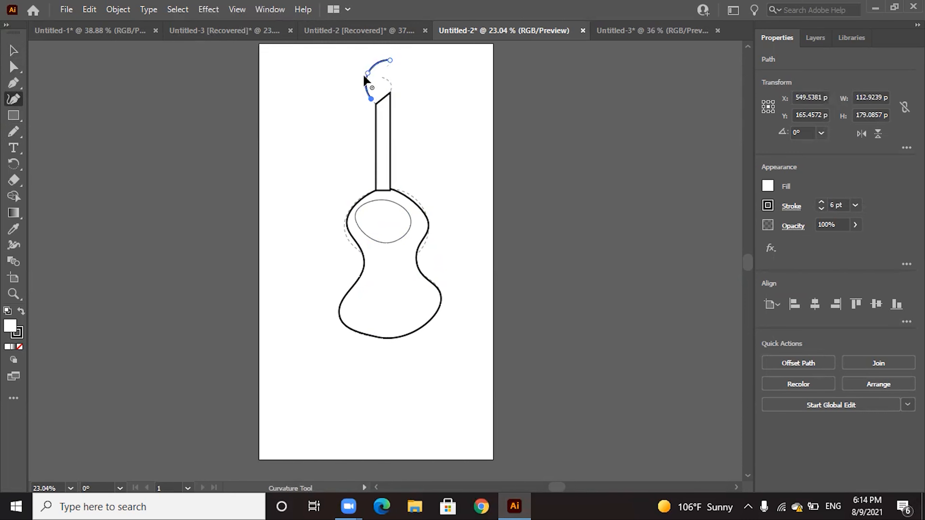
left_click(390, 93)
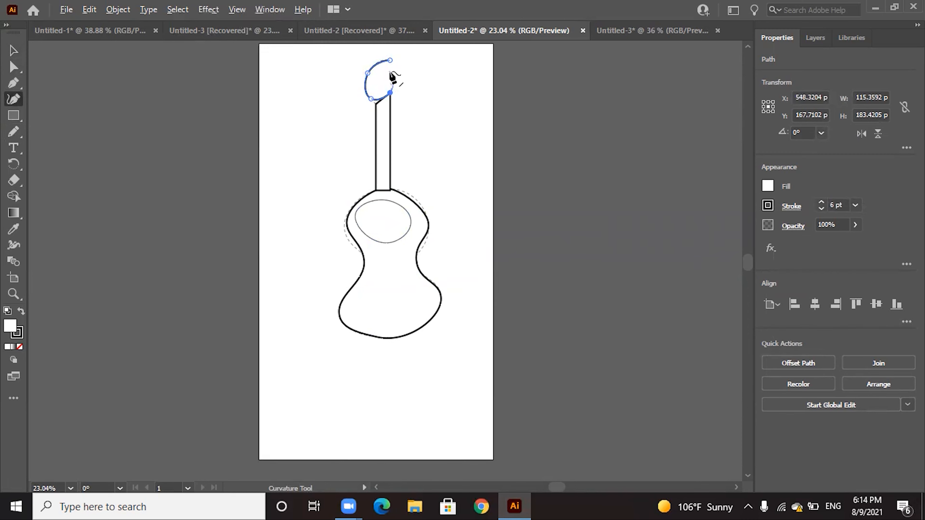
left_click(390, 61)
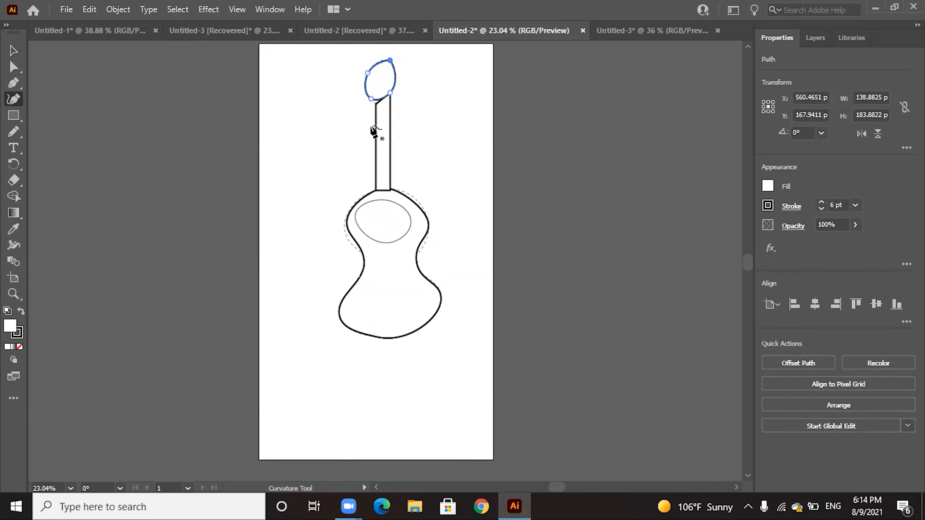
Shift the headstock about 7 px left, stretch its bottom to the neck's upper-left corner, and pull its right side inward
left_click(13, 68)
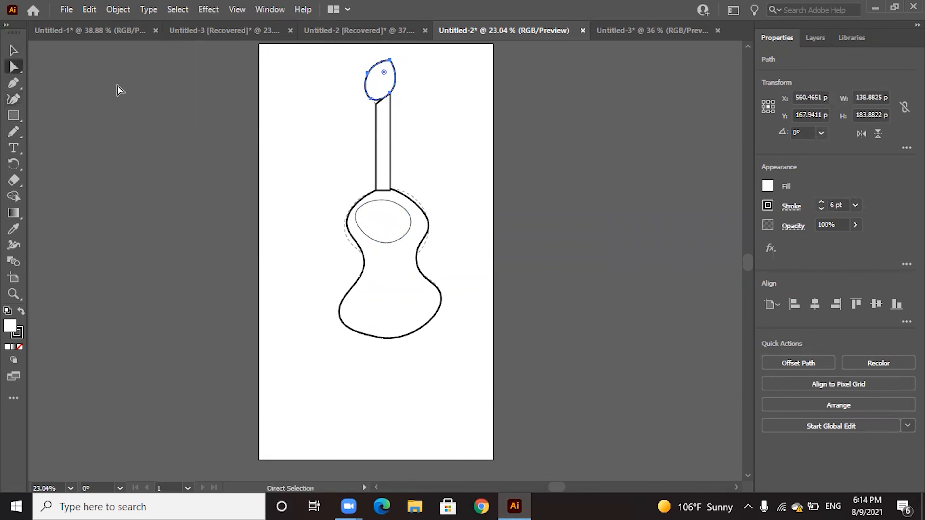
left_click_drag(395, 81, 394, 81)
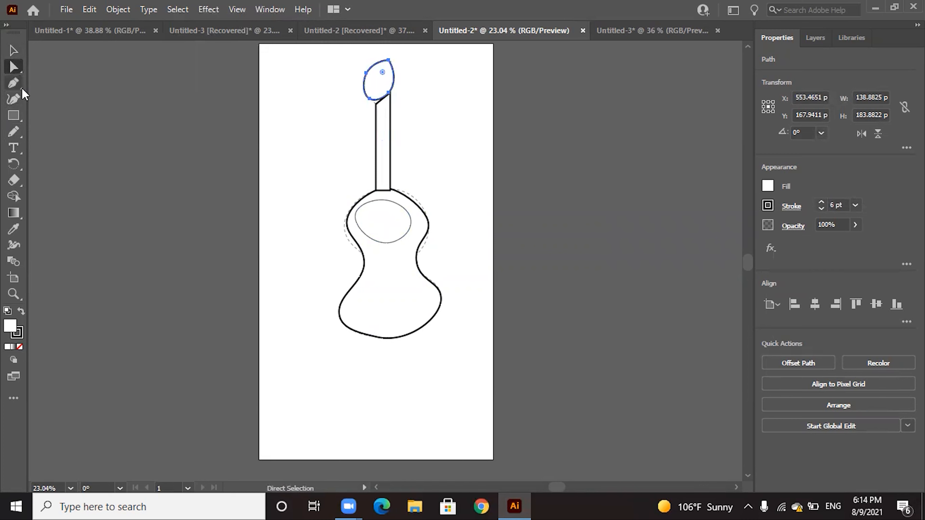
left_click(14, 100)
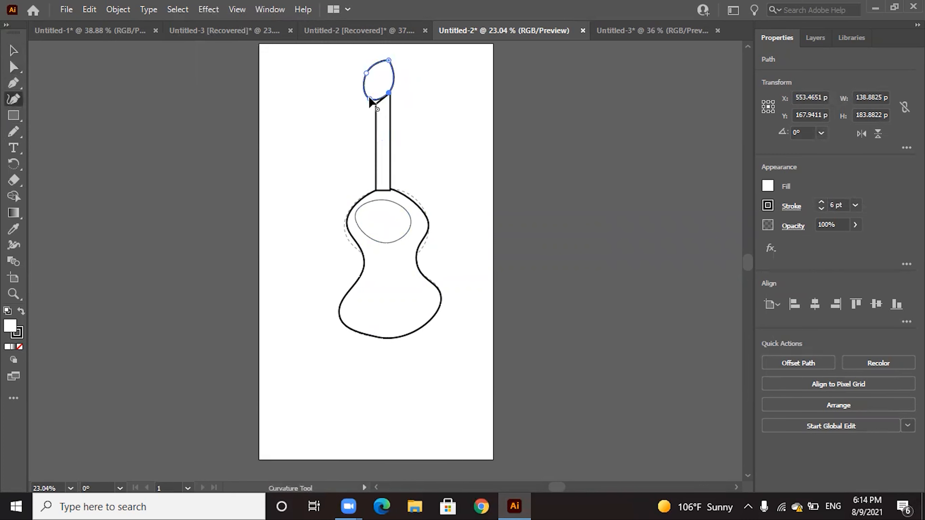
left_click_drag(370, 99, 389, 77)
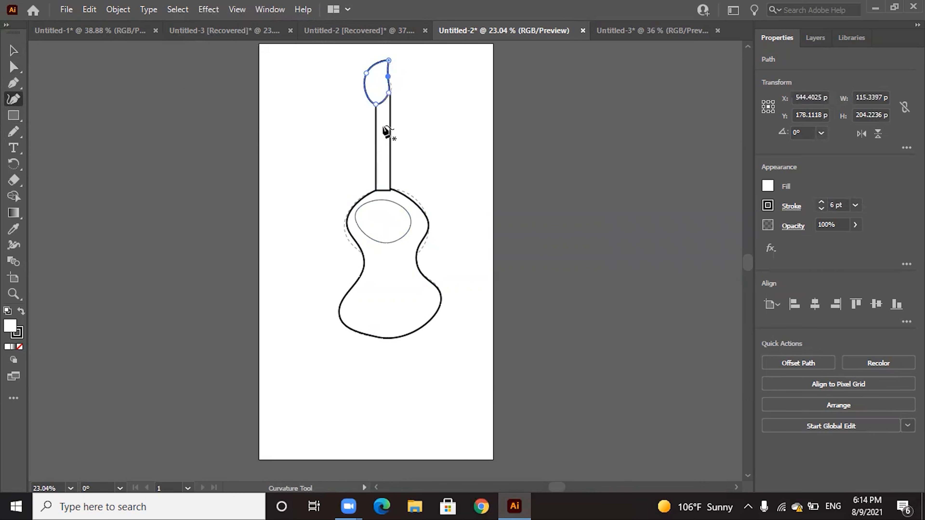
Refine the headstock's left and right curves with the Curvature tool into a teardrop about 116 px wide and 204 px high, and deselect it
left_click(364, 83)
left_click_drag(364, 83, 364, 83)
left_click(370, 73)
left_click(388, 77)
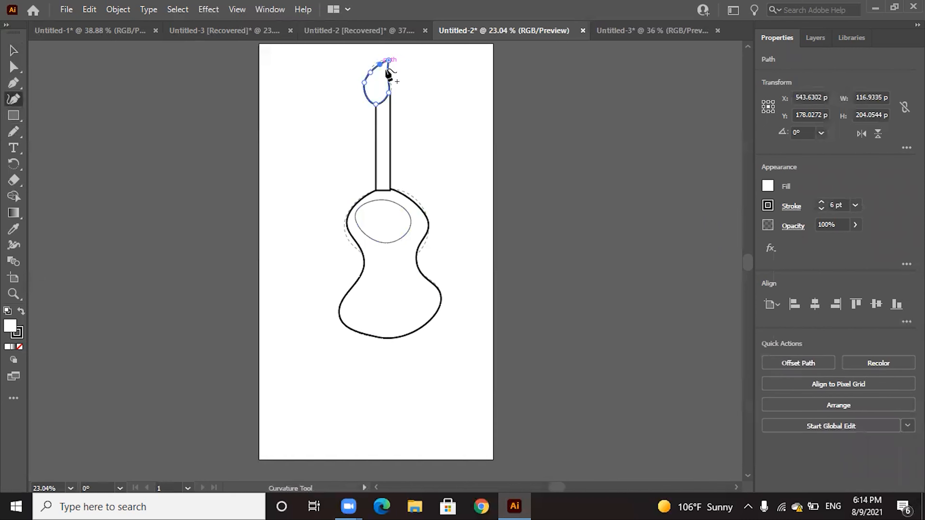
left_click(388, 85)
left_click(15, 50)
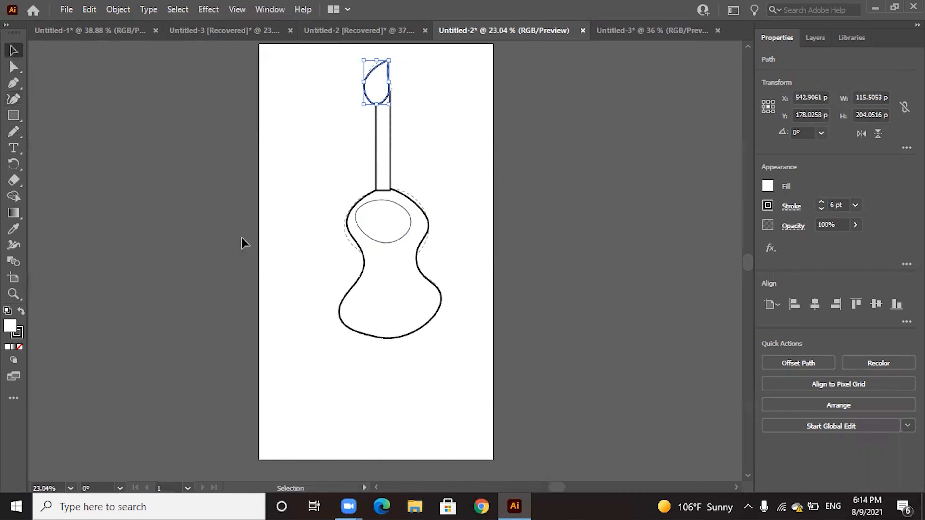
left_click(302, 208)
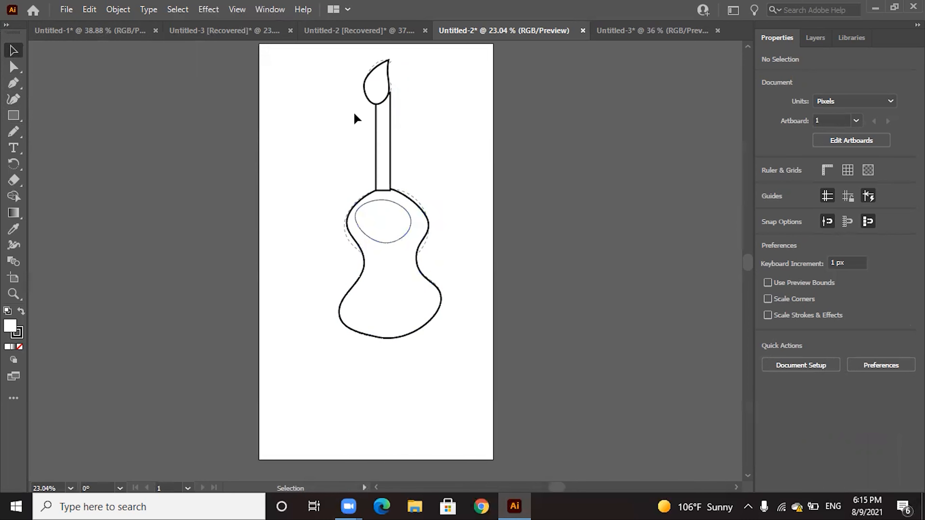
Switch to the Untitled-3 document and inspect the separate left line of the outermost chevron in the left artwork
left_click_drag(604, 36, 685, 30)
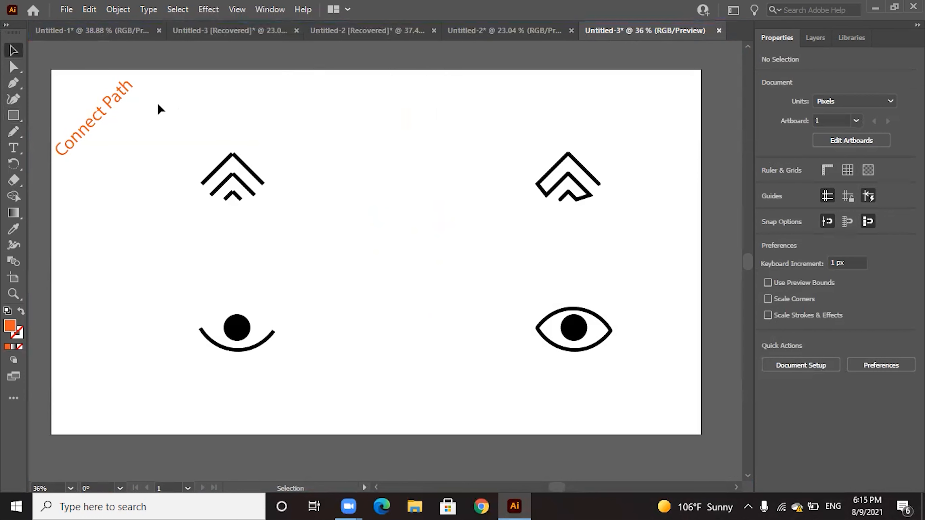
left_click(230, 162)
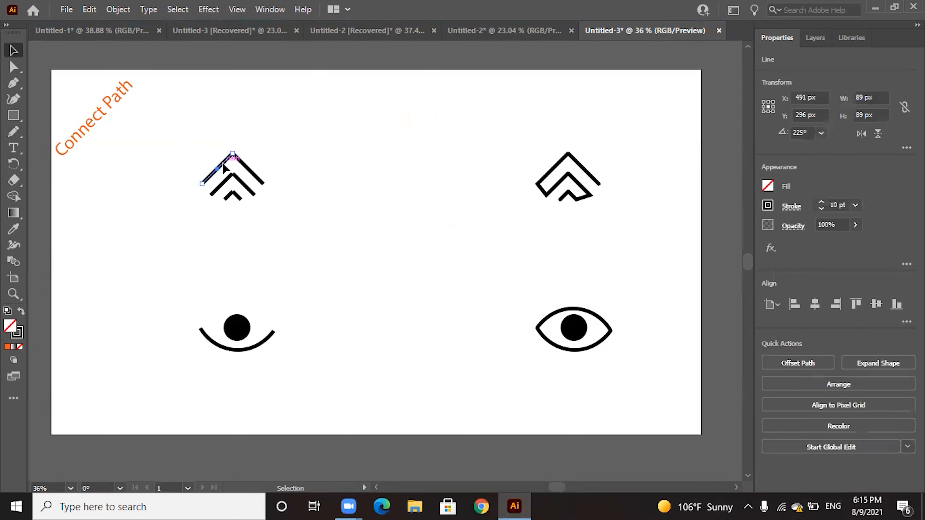
mouse_move(222, 168)
left_mouse_down()
mouse_move(216, 163)
mouse_move(219, 172)
left_mouse_up()
left_click(437, 180)
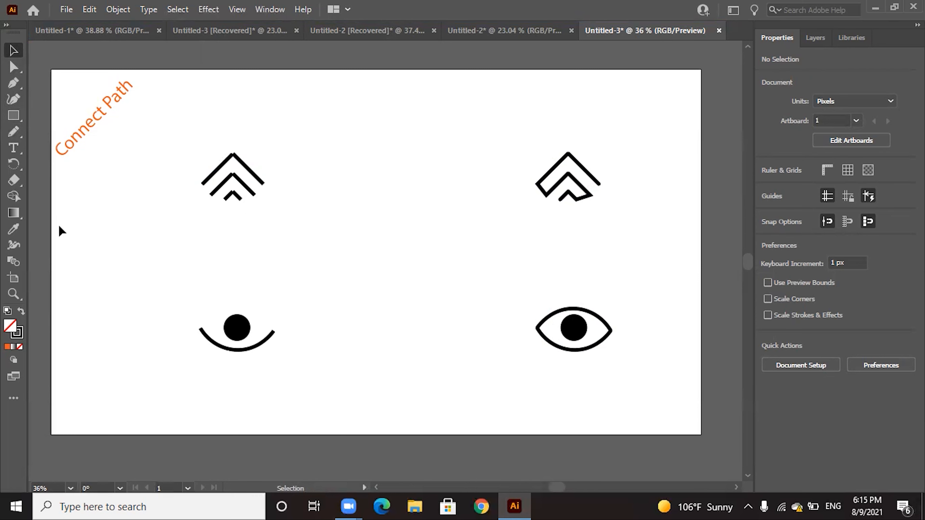
Join the two lines of the outermost chevron in the left artwork into one path
left_click(13, 294)
left_click(244, 143)
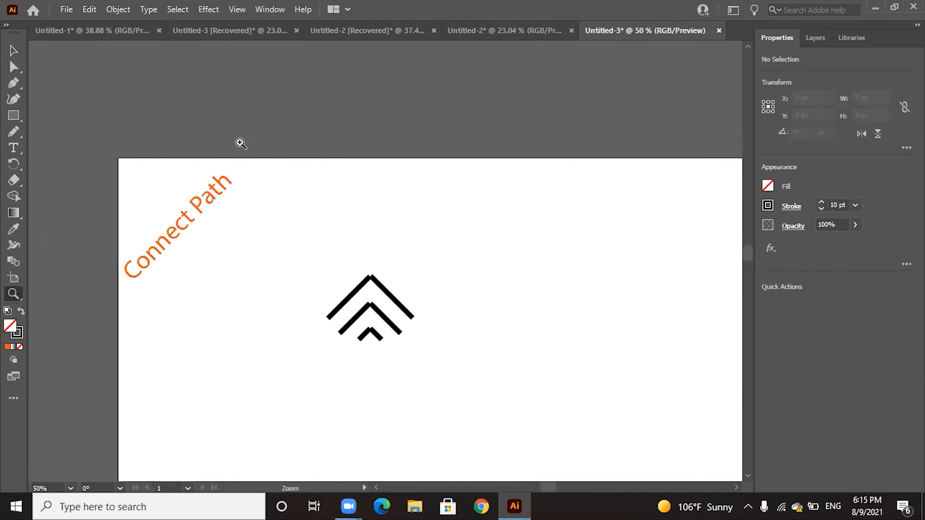
left_click(244, 143)
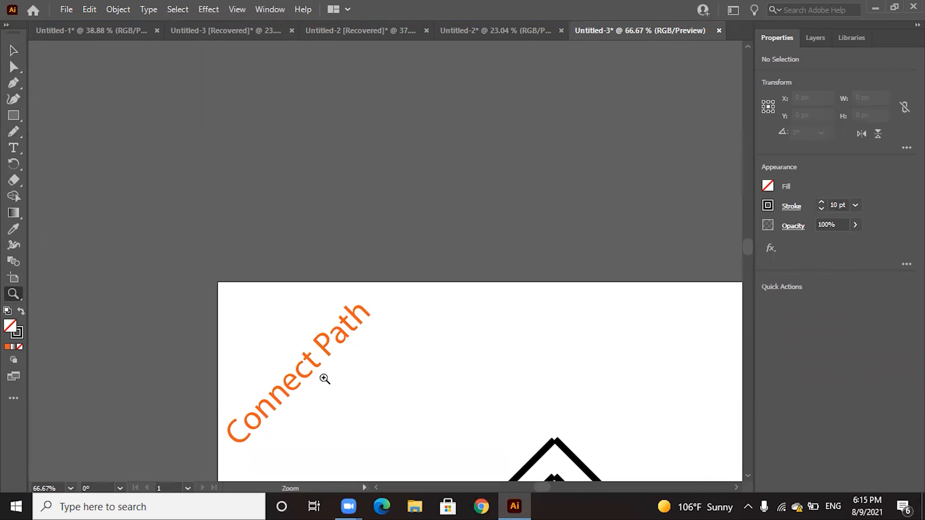
key("space")
left_click_drag(565, 408, 437, 241)
left_click(438, 282)
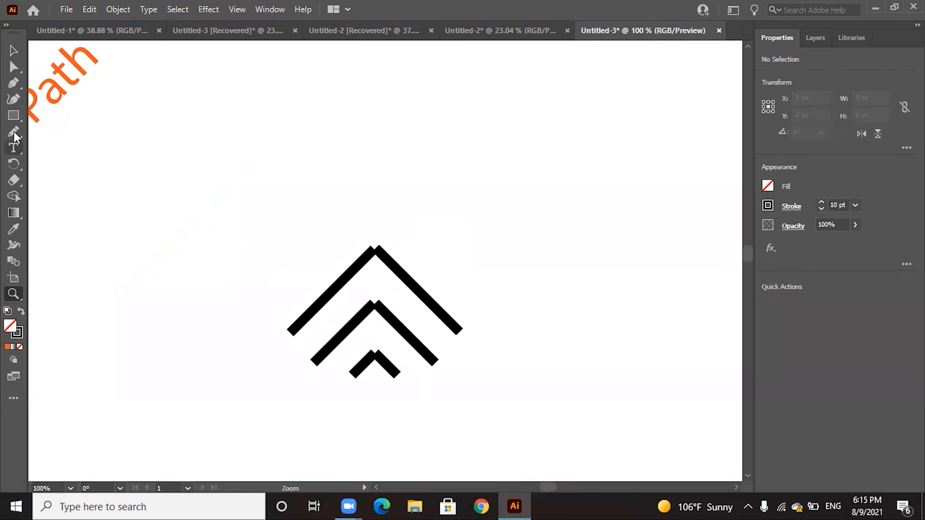
left_click(14, 50)
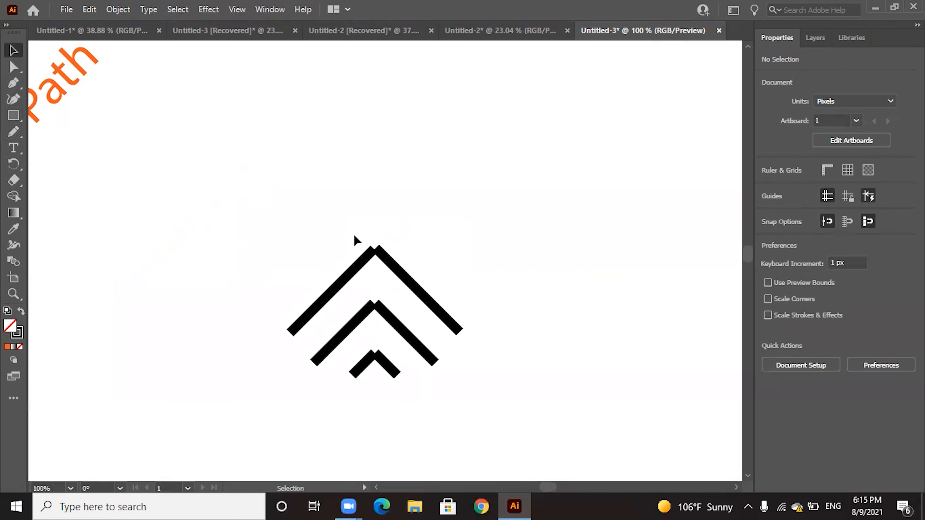
left_click_drag(341, 231, 408, 272)
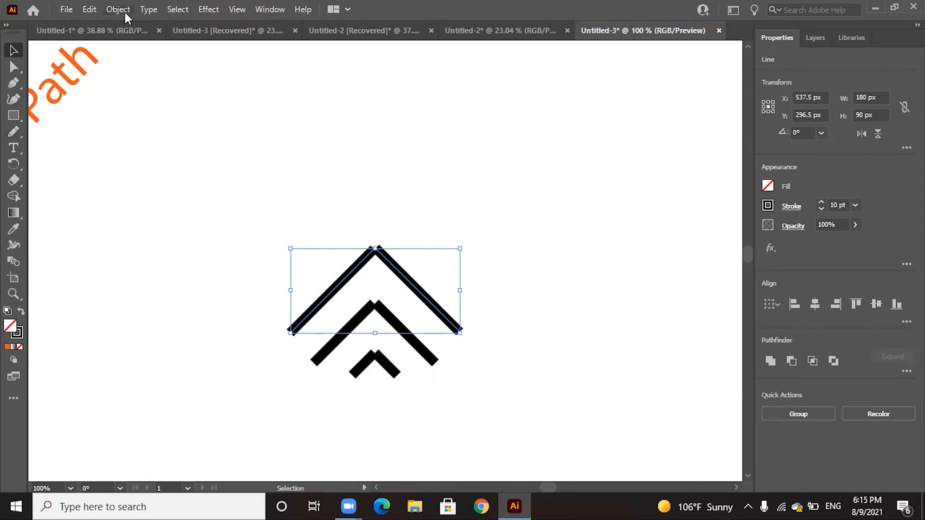
left_click(118, 9)
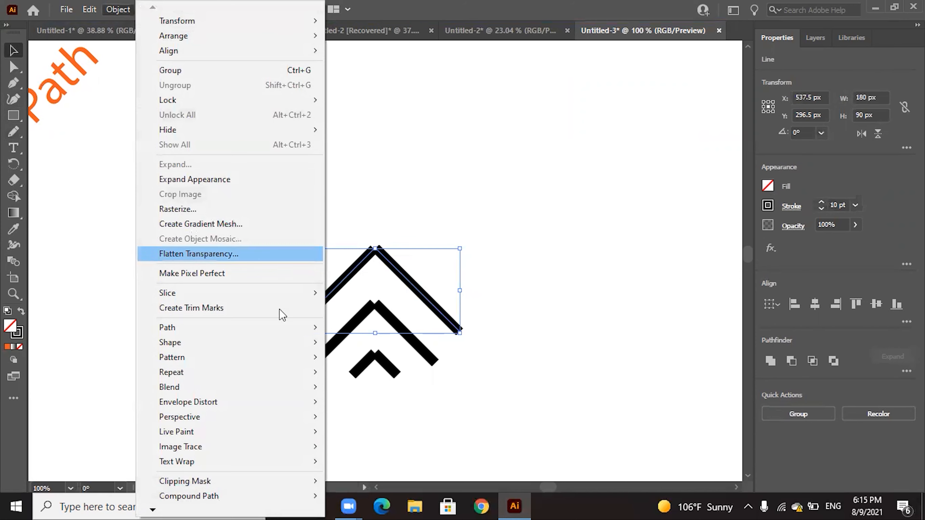
mouse_move(297, 330)
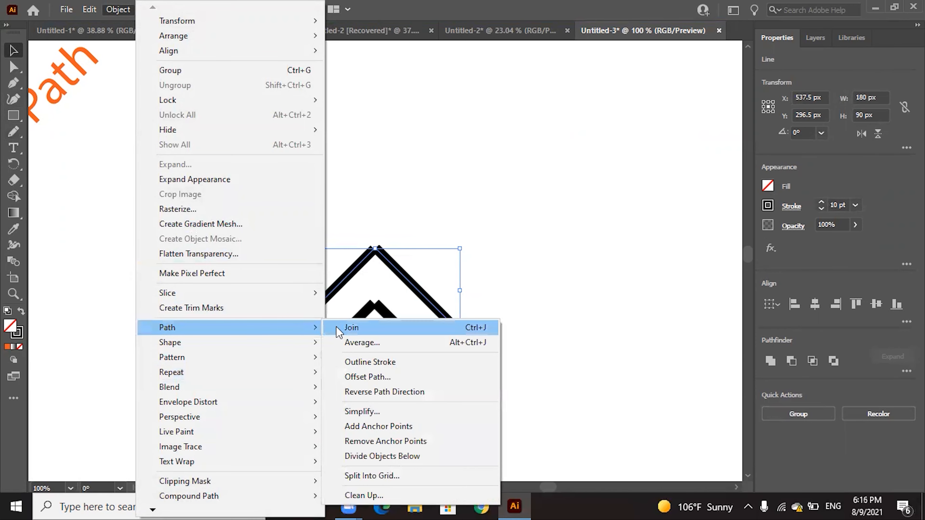
left_click(350, 328)
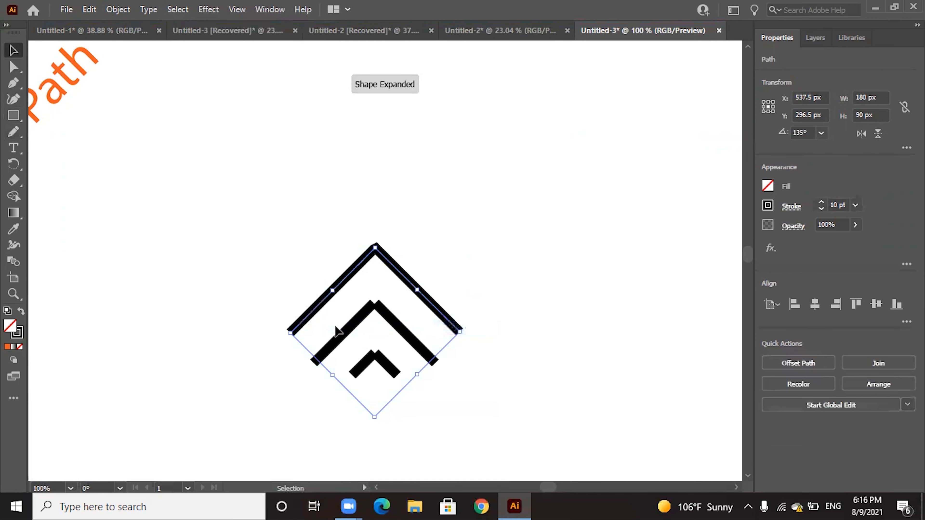
Join the two lines of the middle chevron in the left artwork into one path and deselect it
left_click(257, 194)
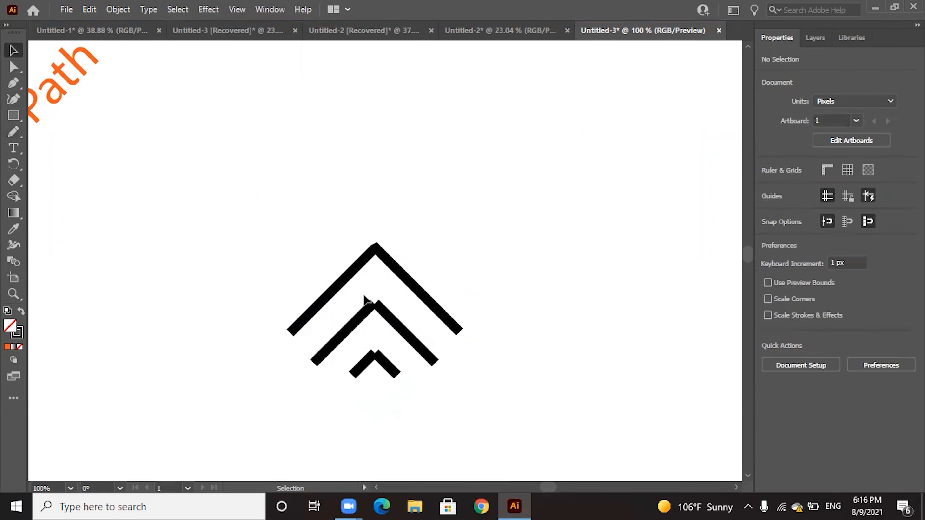
left_click(386, 318)
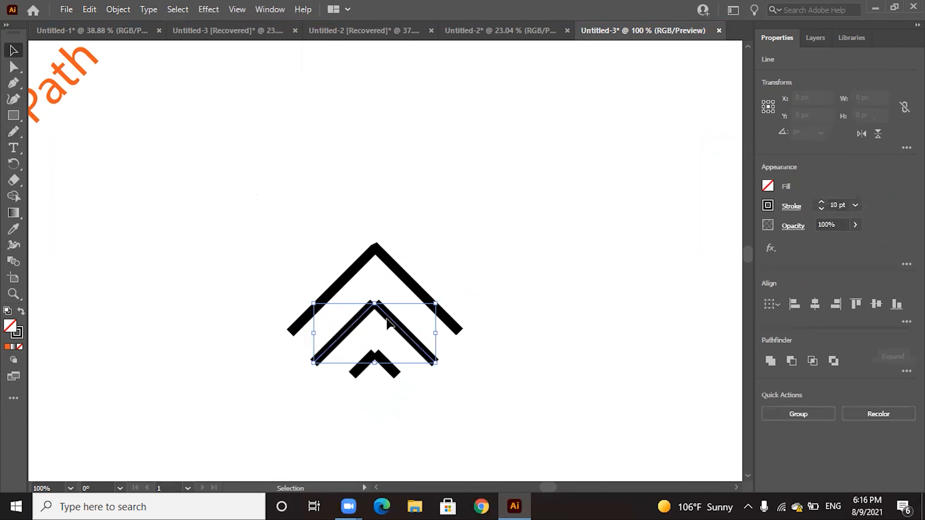
left_click(89, 9)
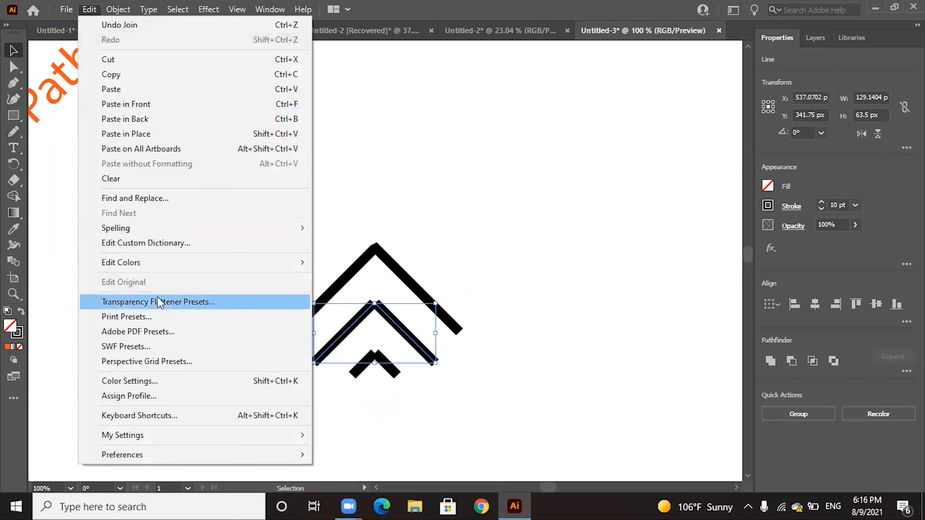
mouse_move(119, 10)
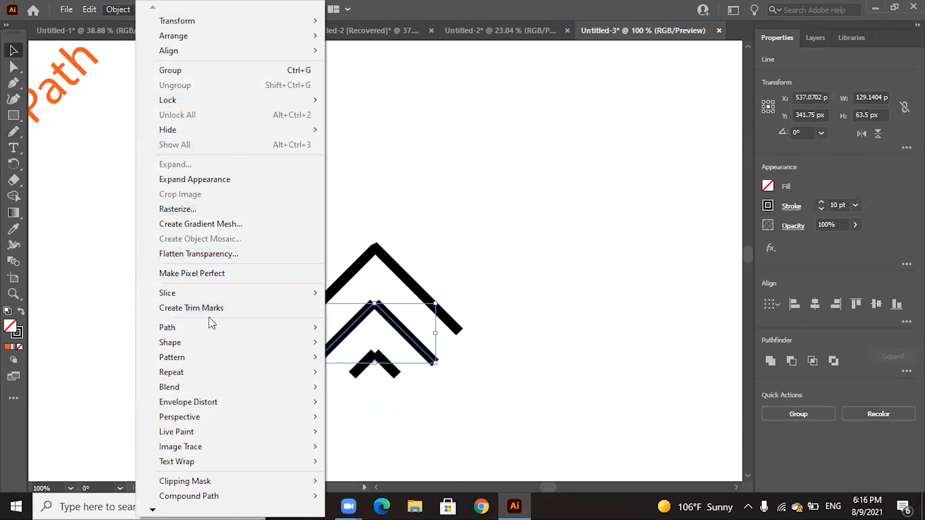
mouse_move(213, 328)
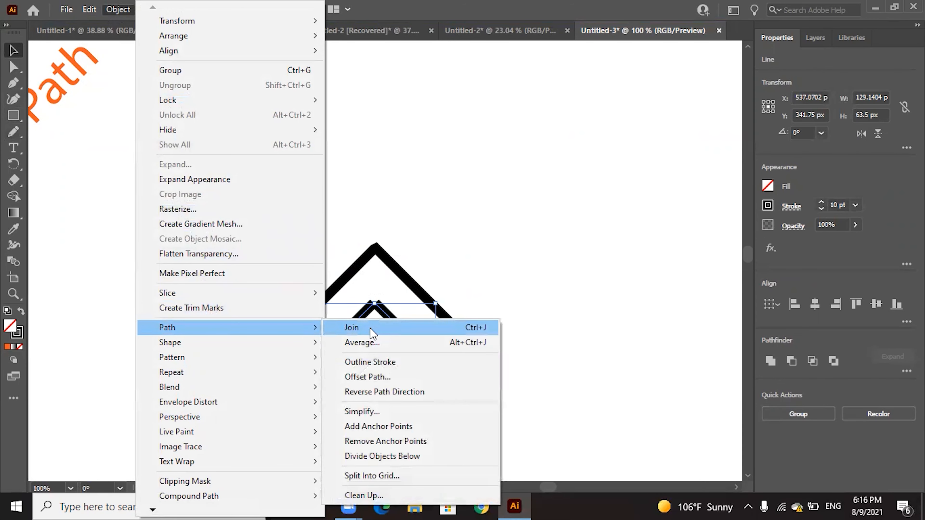
left_click(372, 328)
left_click(438, 339)
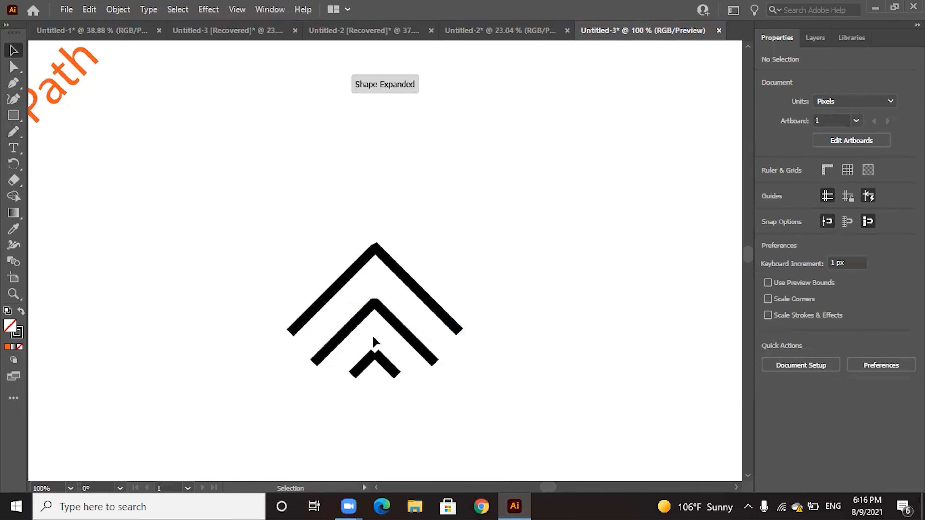
Join the two lines of the innermost chevron in the left artwork into one path and deselect it
left_click_drag(364, 342, 382, 360)
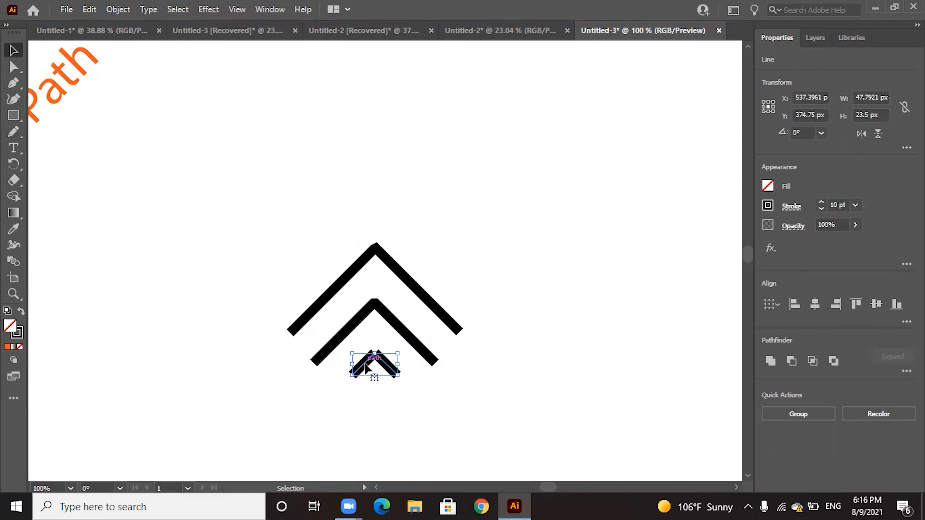
key("ctrl+j")
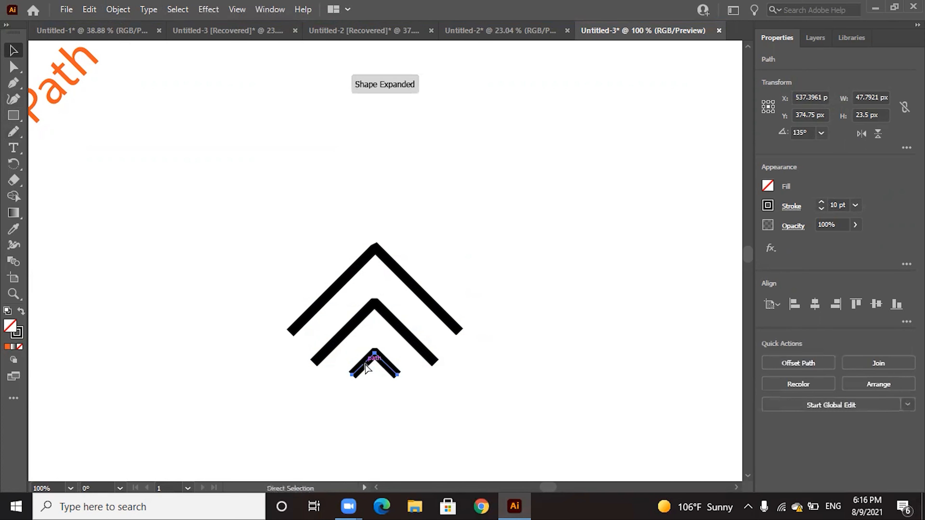
key("v")
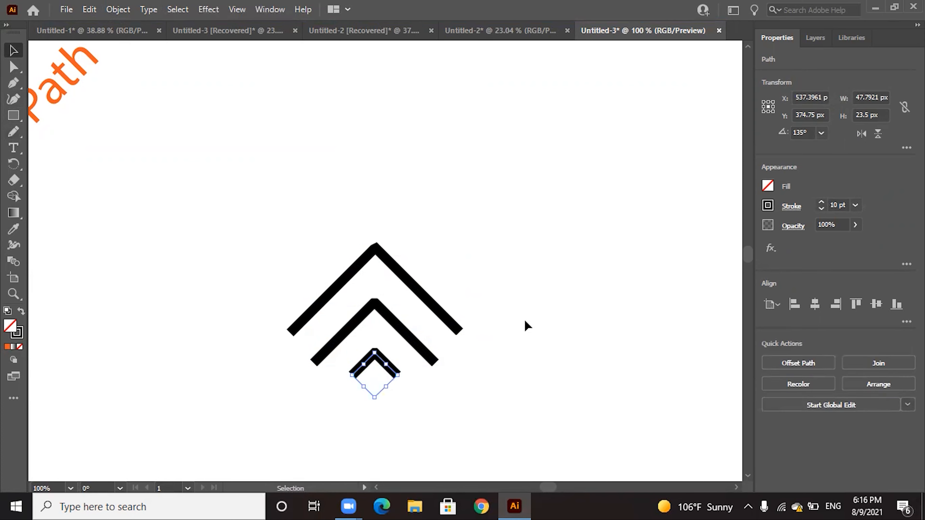
left_click(553, 324)
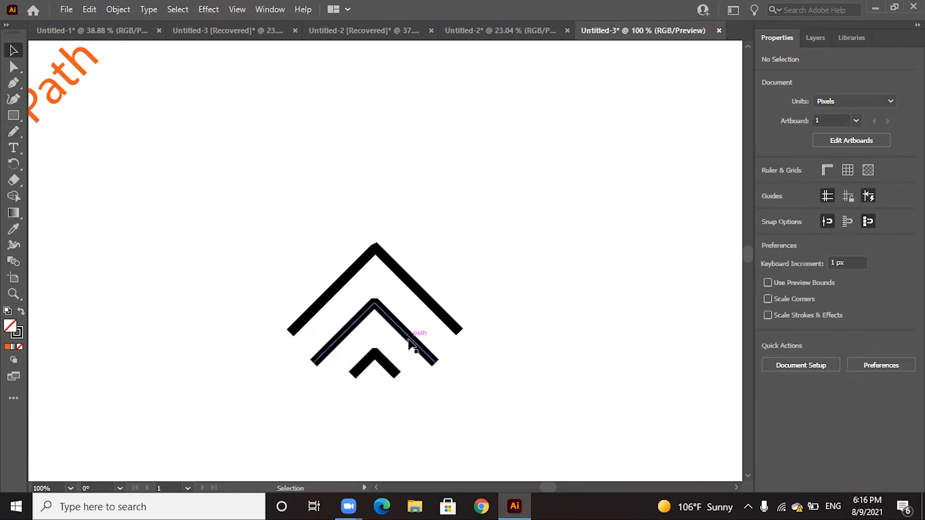
Join the middle and innermost chevrons of the left artwork, connecting their right ends
left_click_drag(386, 382, 431, 336)
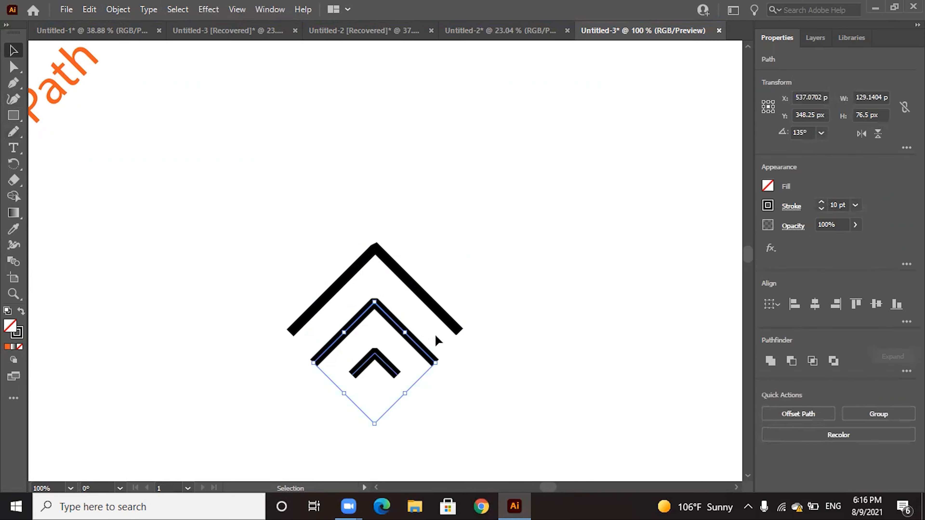
key("ctrl+j")
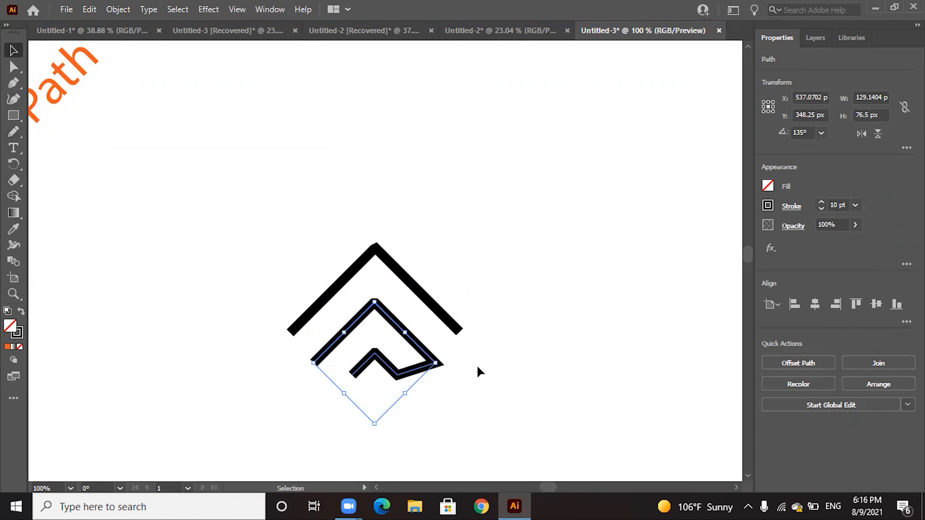
left_click(515, 358)
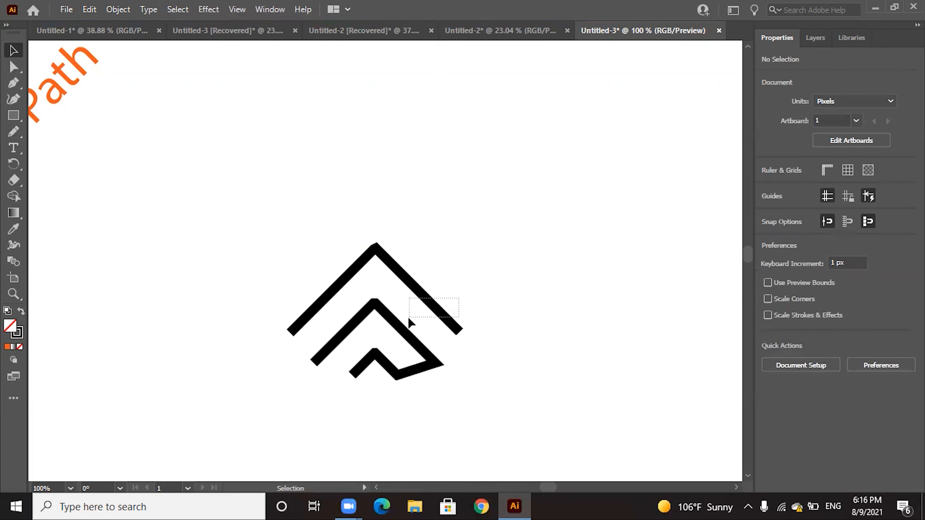
Join the outermost chevron to the combined inner path at their left ends and fit the artboard in the window
left_click(387, 322)
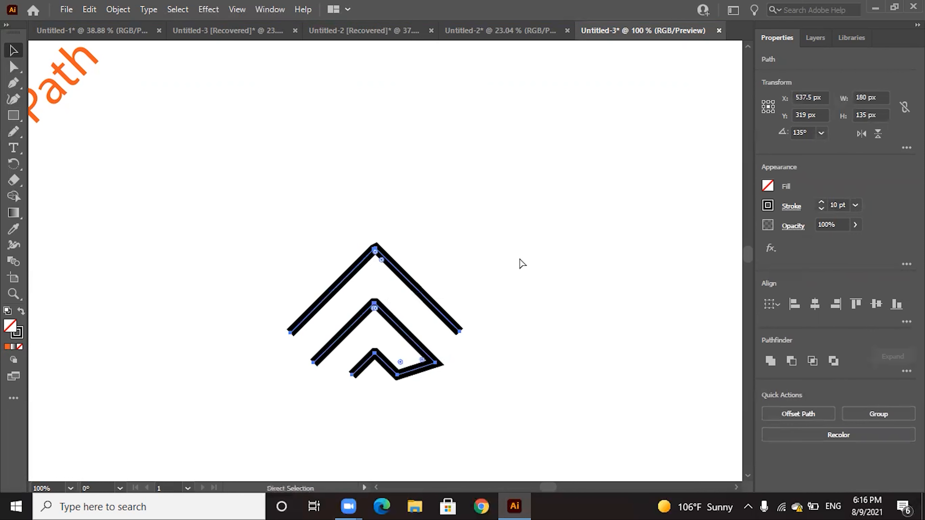
key("ctrl+j")
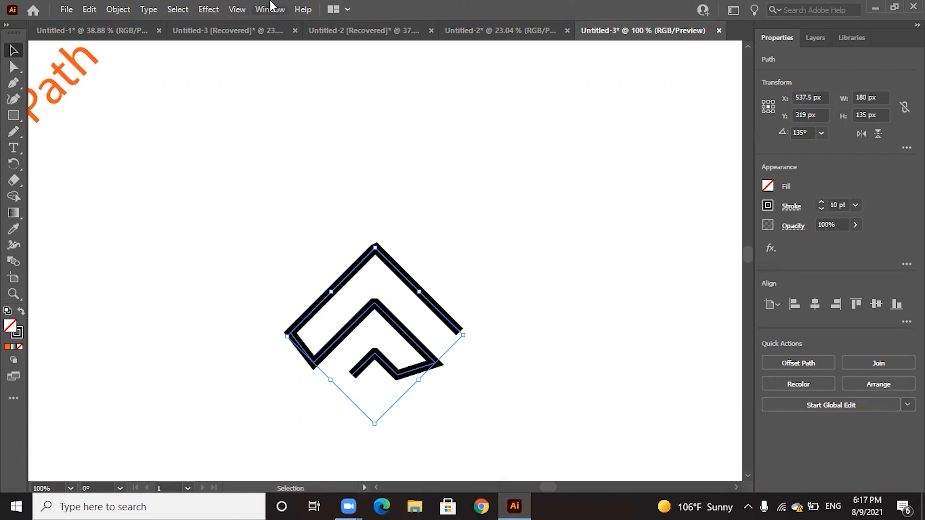
left_click(249, 10)
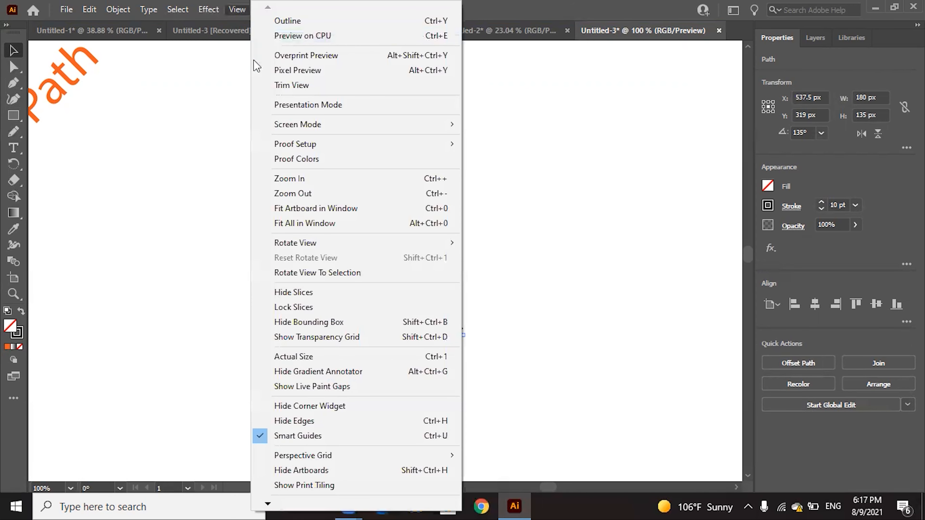
left_click(338, 209)
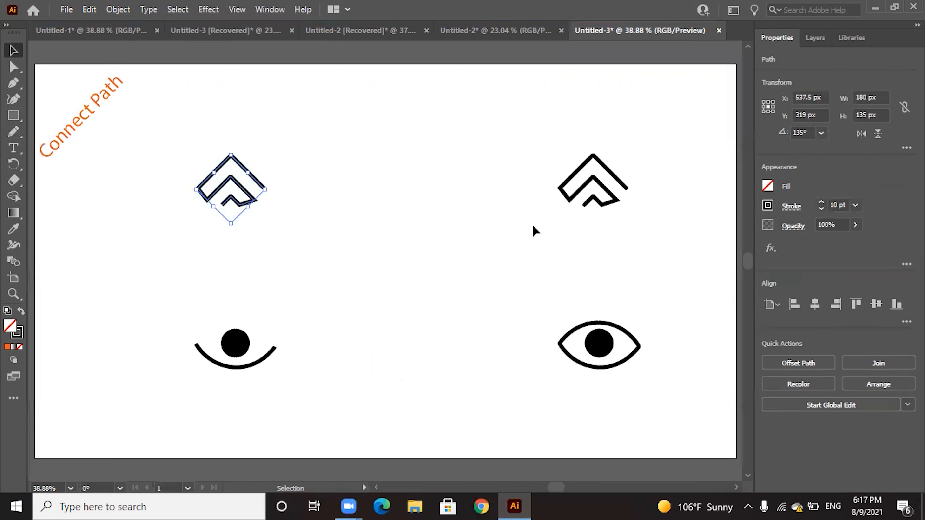
left_click(55, 245)
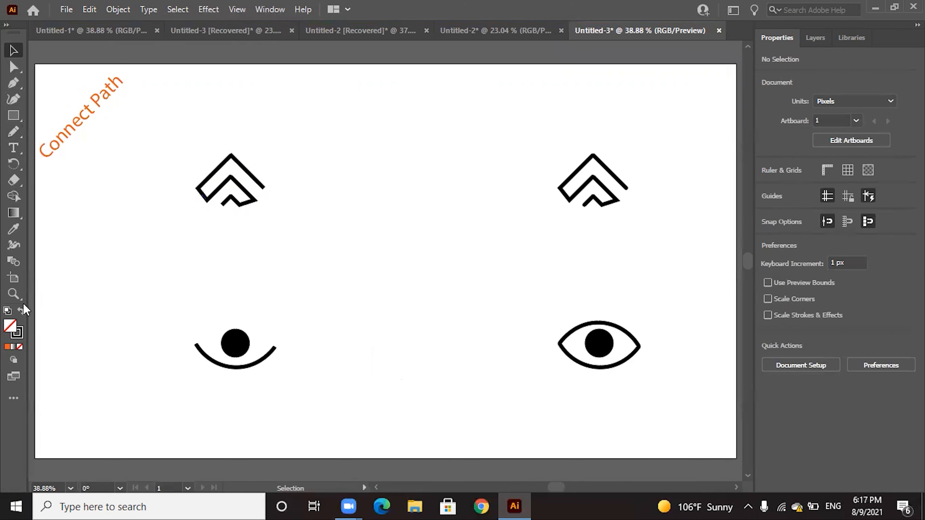
Give the joined left chevron path a round stroke cap with no fill, matching the reference artwork on the right
left_click(15, 294)
left_click(598, 219)
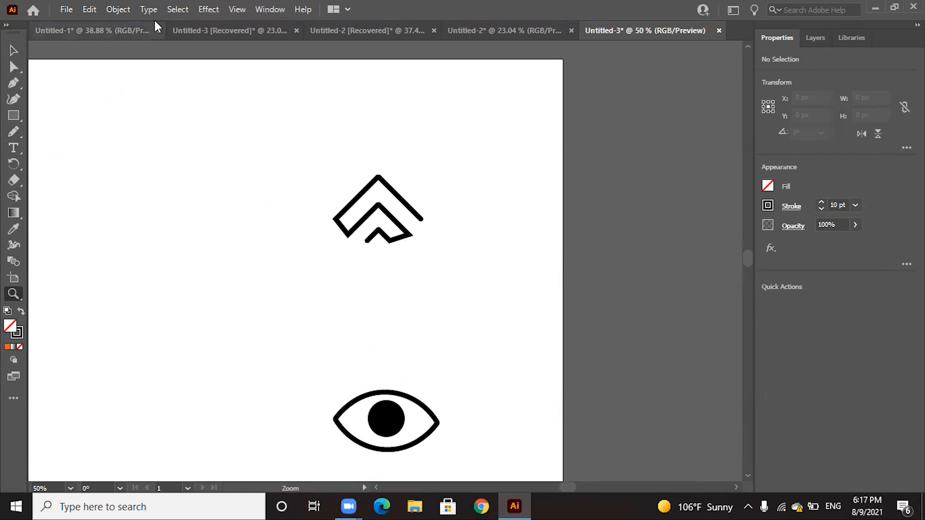
left_click(233, 11)
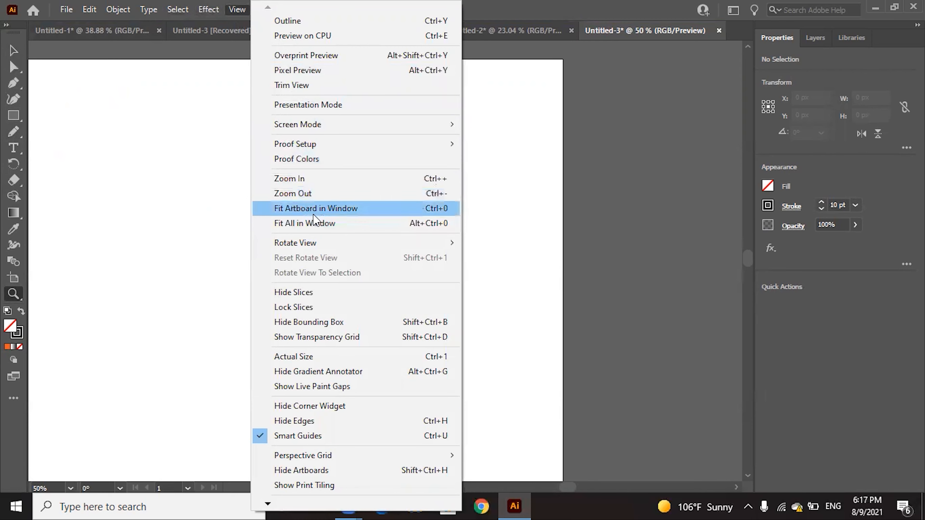
left_click(320, 209)
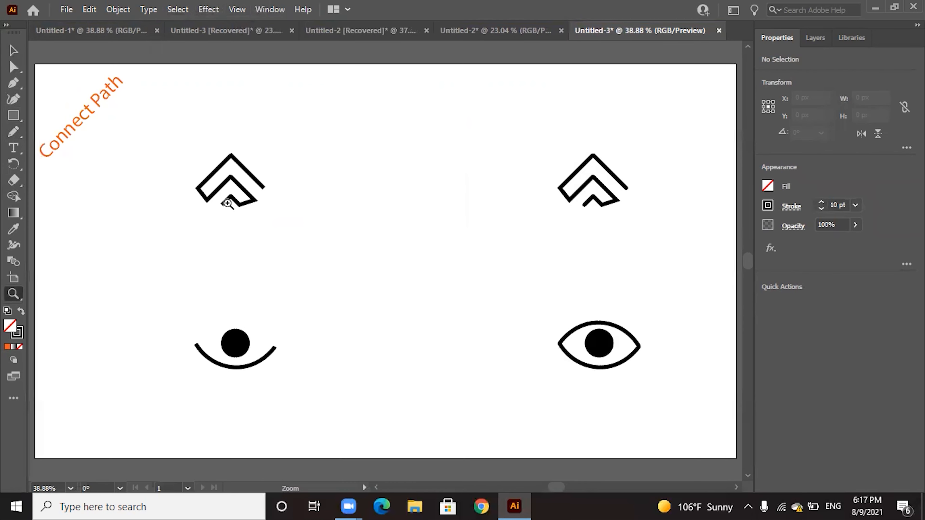
left_click(13, 51)
left_click(234, 160)
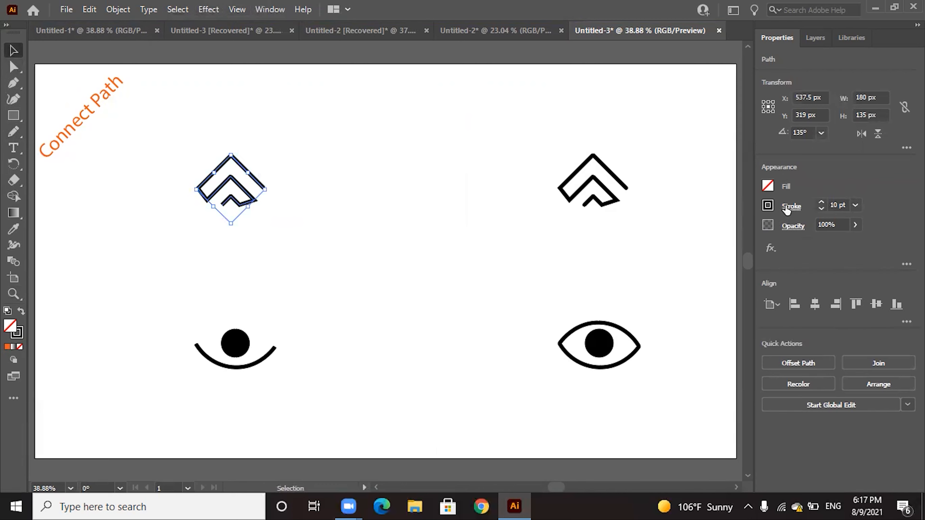
left_click(768, 186)
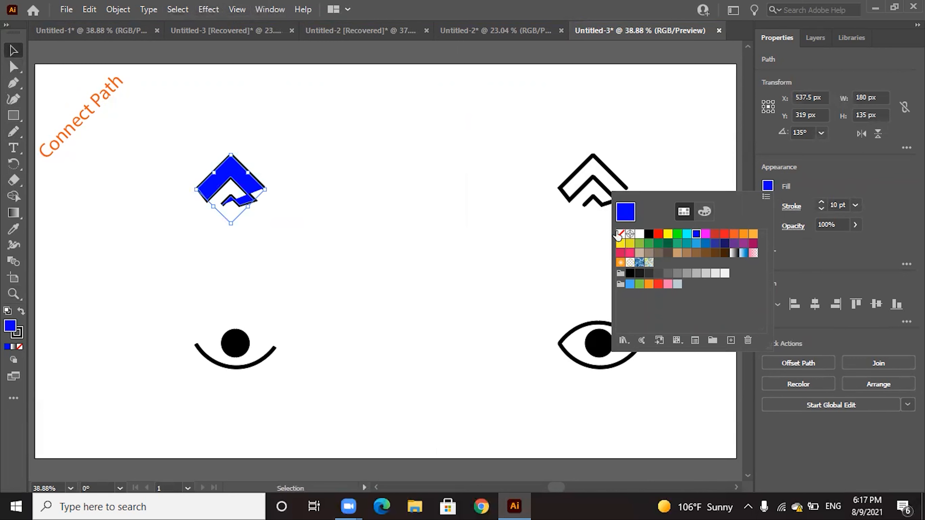
left_click(817, 170)
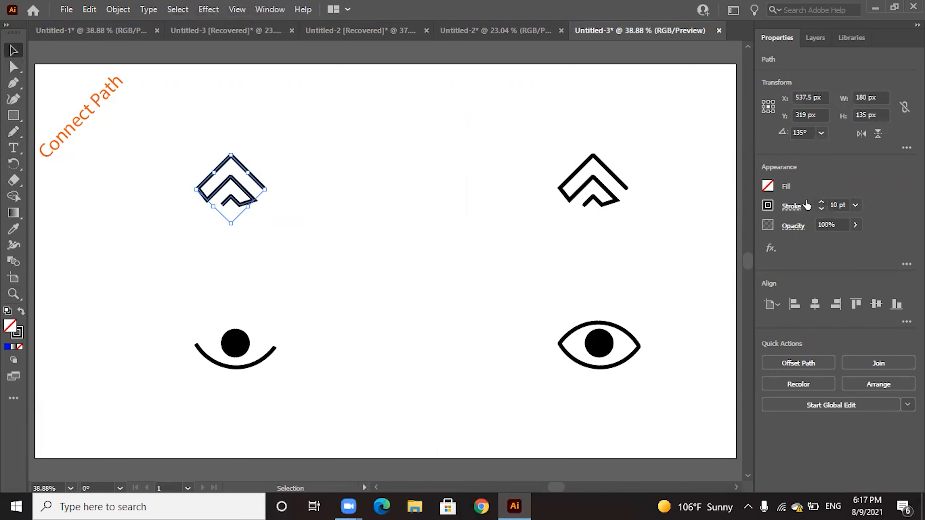
left_click(790, 207)
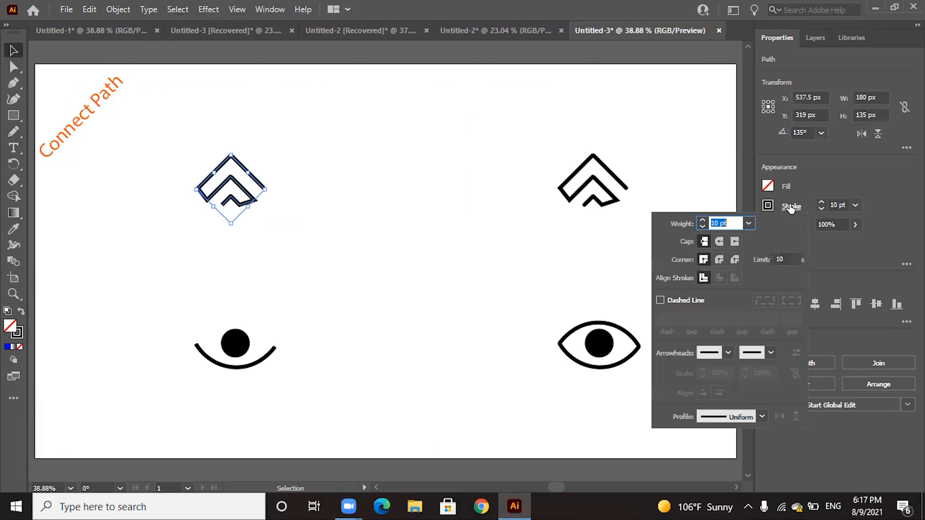
left_click(717, 242)
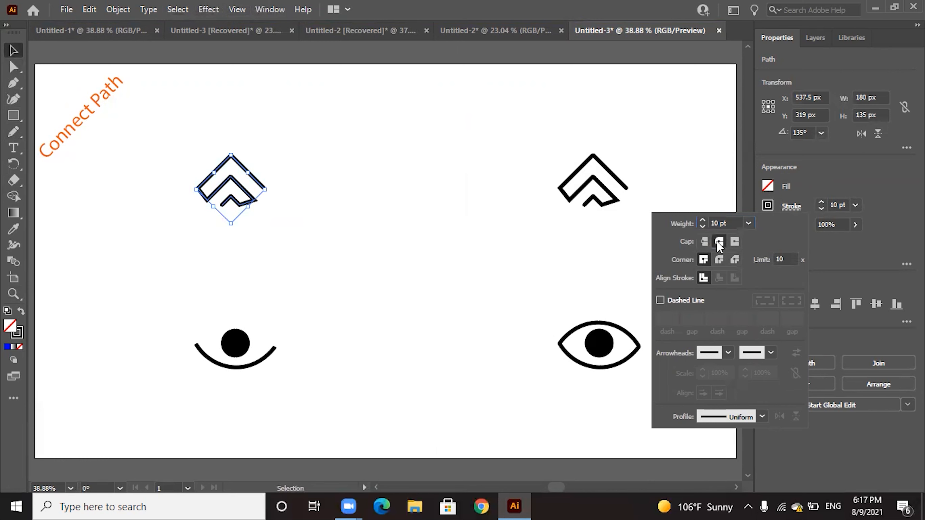
left_click(857, 270)
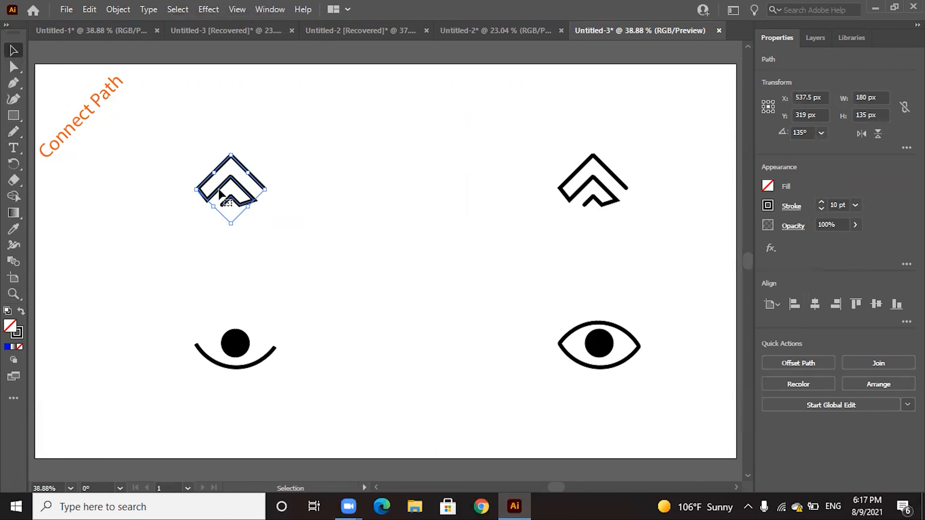
Examine the rounded stroke ends of the left chevron path up close, then return to the full artboard view
left_click(13, 293)
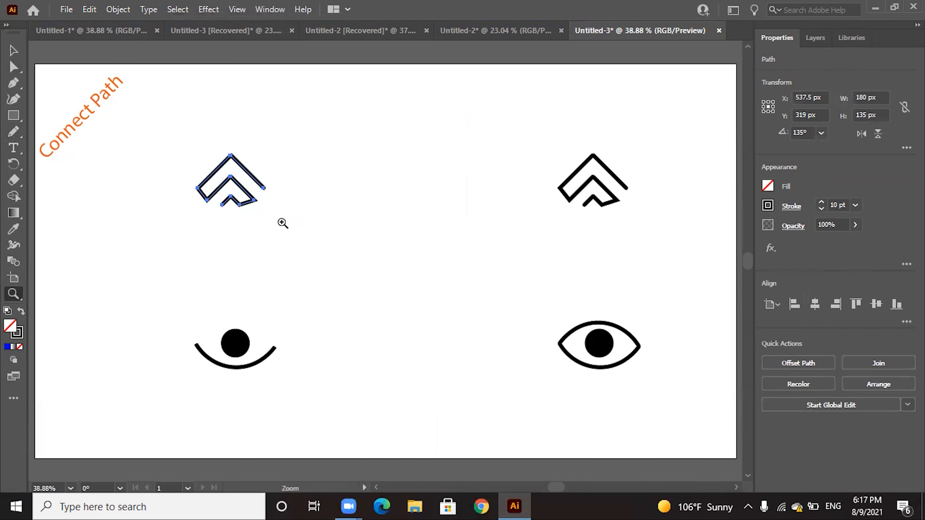
left_click(250, 214)
left_click(13, 50)
left_click(574, 330)
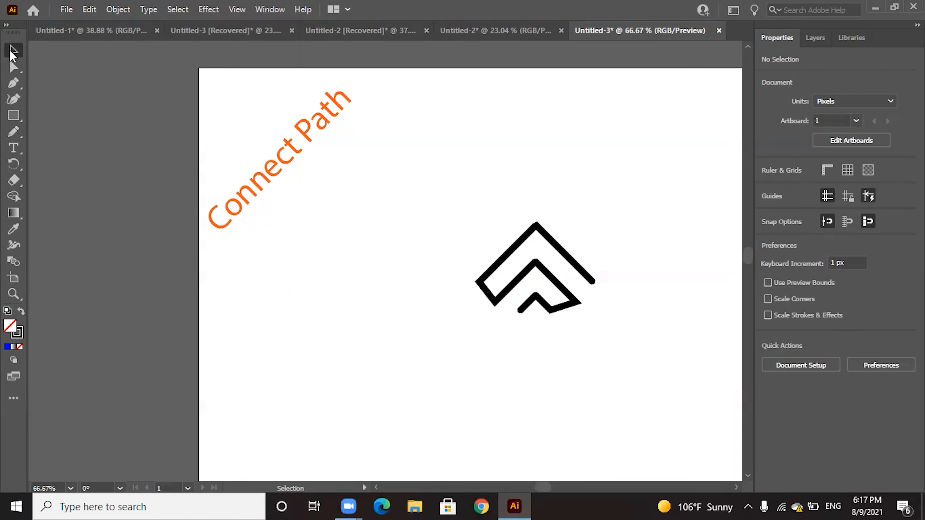
left_click(237, 10)
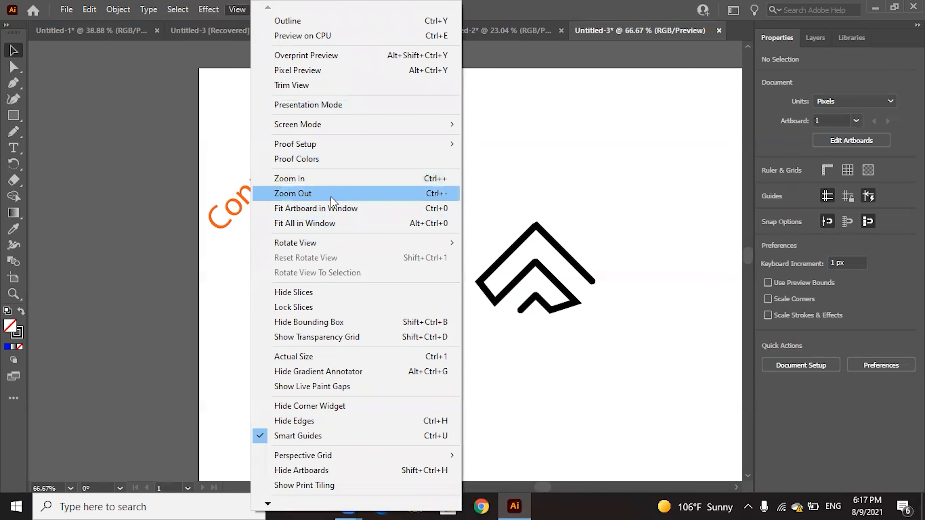
left_click(325, 210)
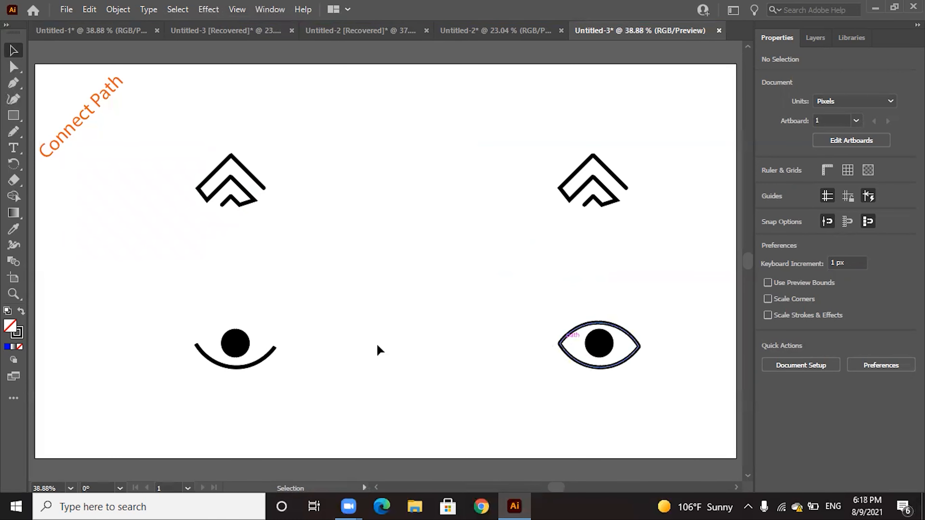
Copy the left eye's lower curve, paste the duplicate at the center of the artboard, and deselect it
left_click(245, 370)
key("a")
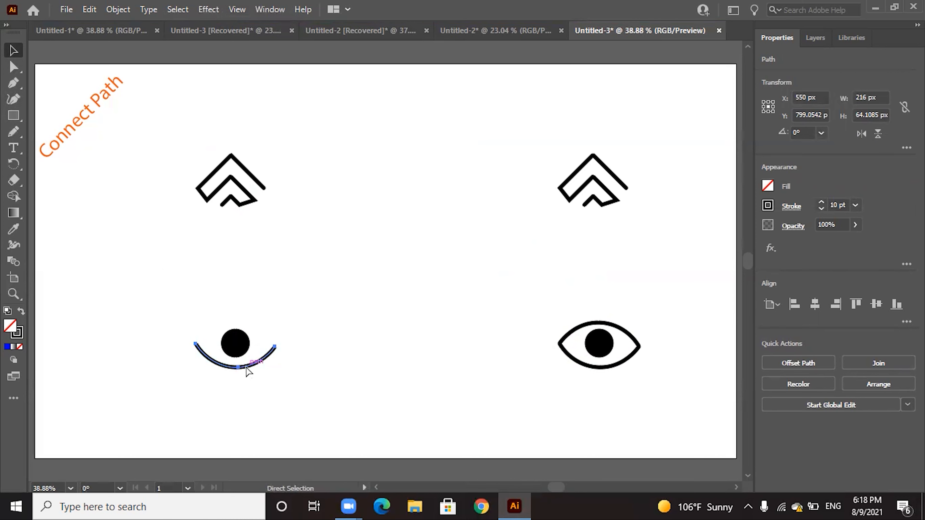
key("ctrl+v")
key("v")
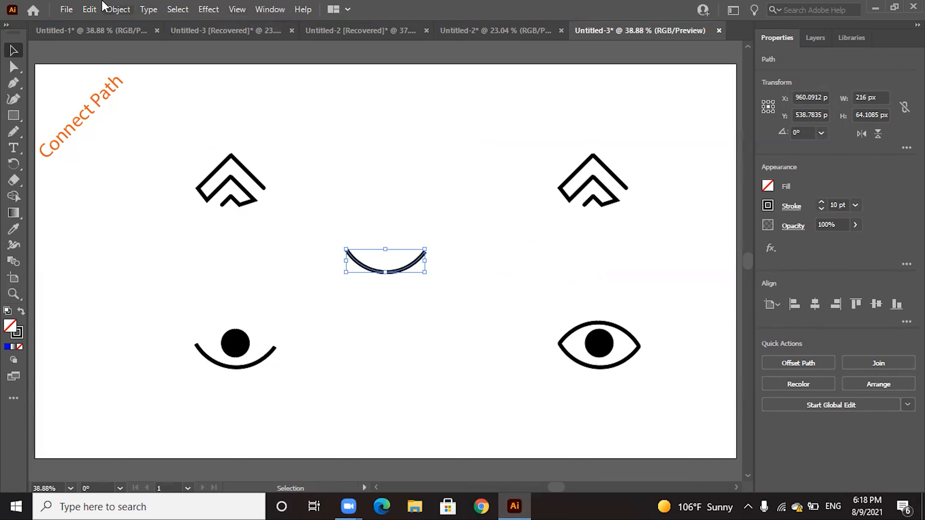
left_click(98, 10)
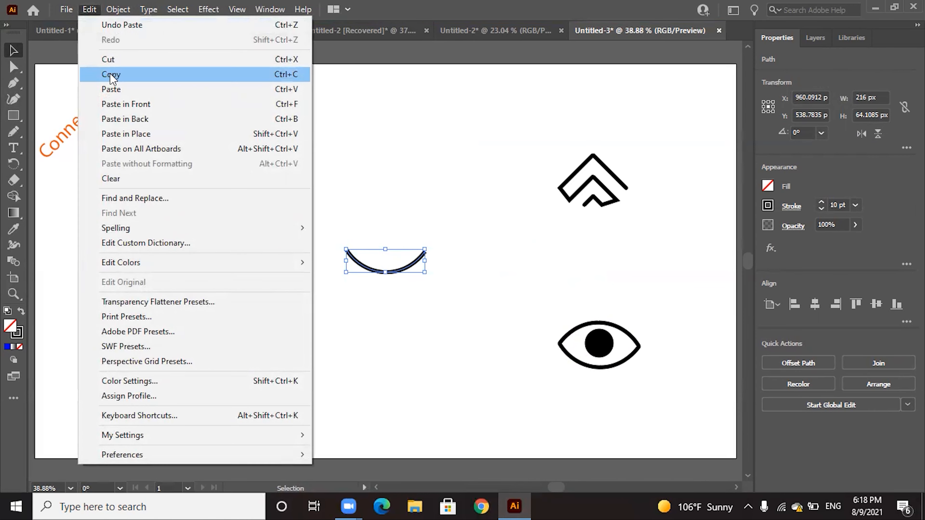
left_click(439, 217)
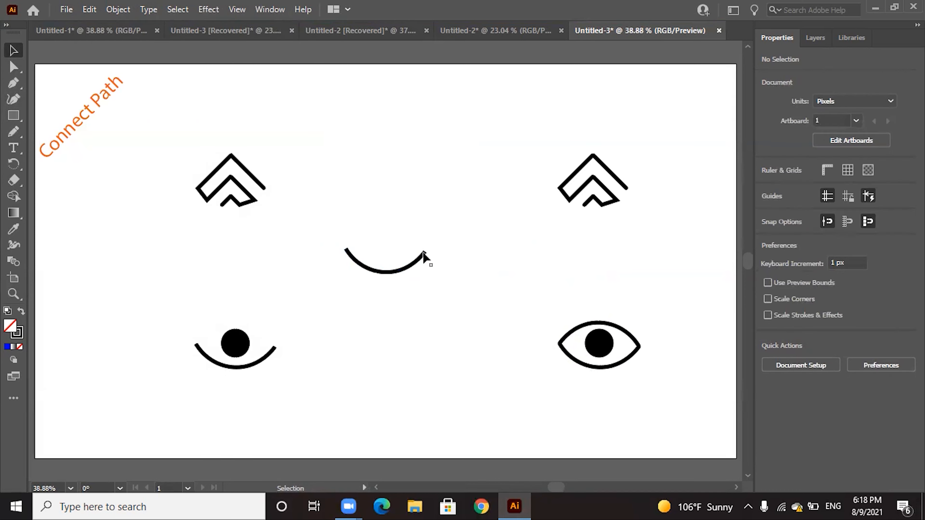
Rotate the duplicated curve 180° and place it over the left eye as its upper lid, meeting the lower curve's ends
left_click(426, 255)
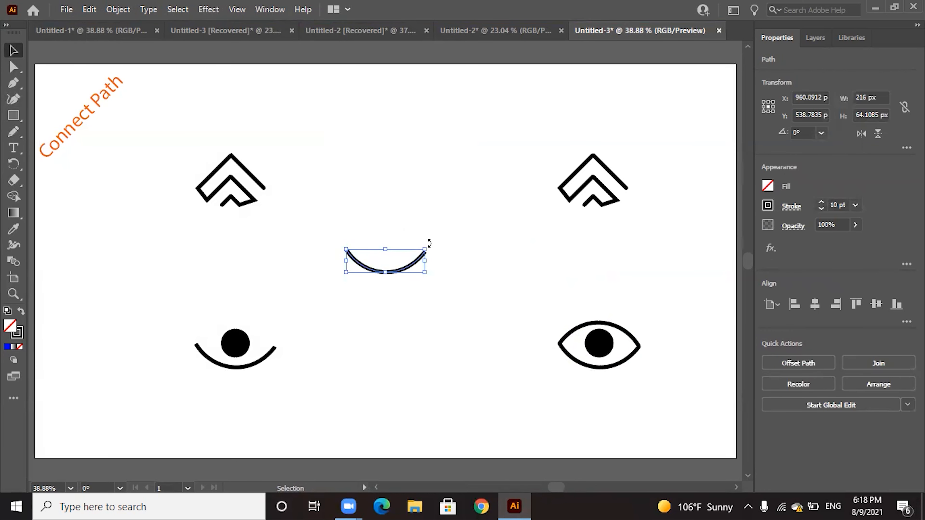
left_click_drag(429, 242, 346, 293)
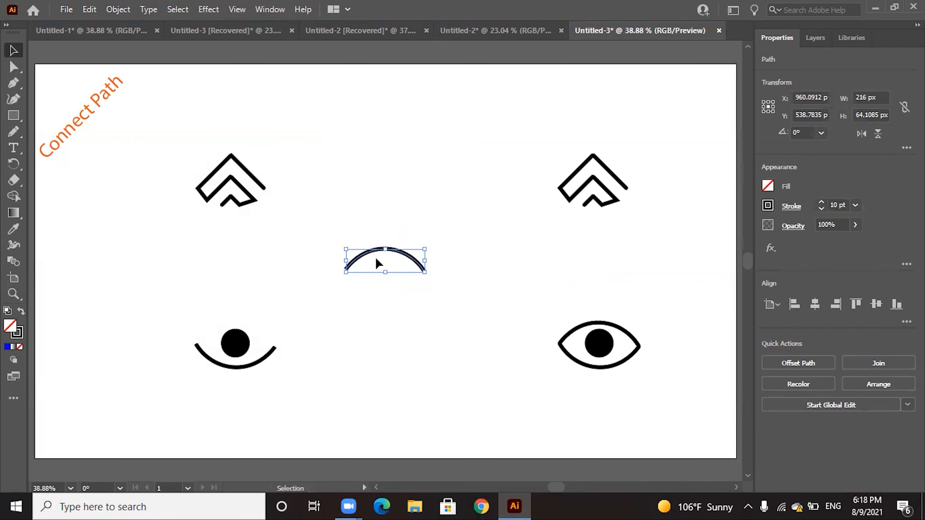
left_click_drag(393, 254, 246, 326)
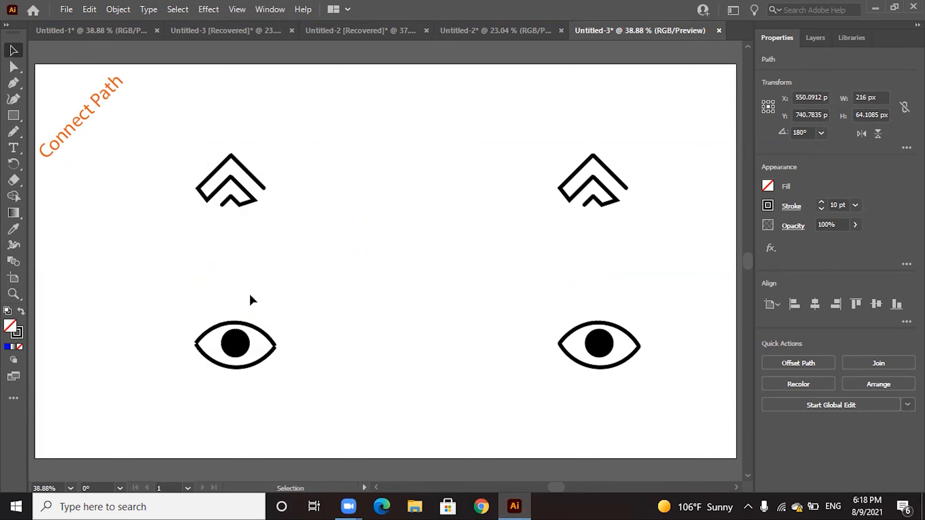
left_click(173, 318)
Join the left eye's upper and lower curves at both corners into one closed outline and deselect it
left_click_drag(194, 346, 199, 357)
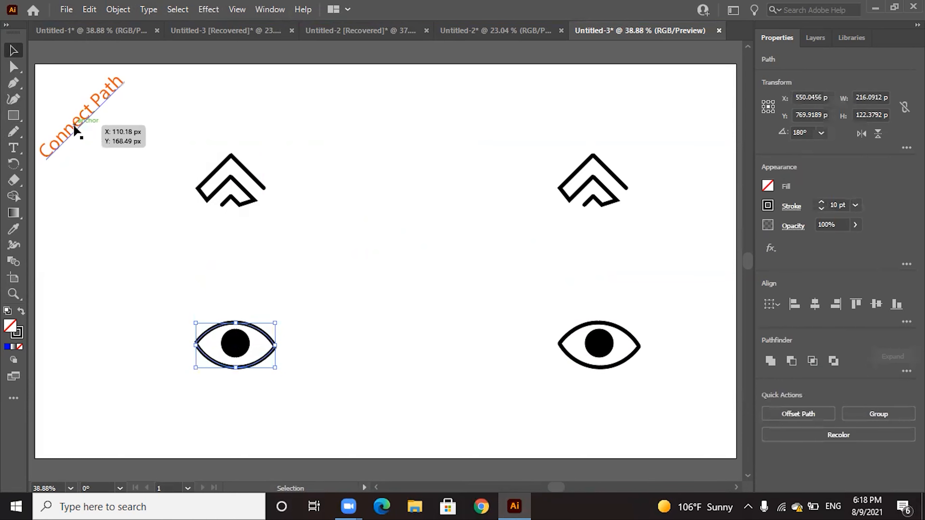
key("a")
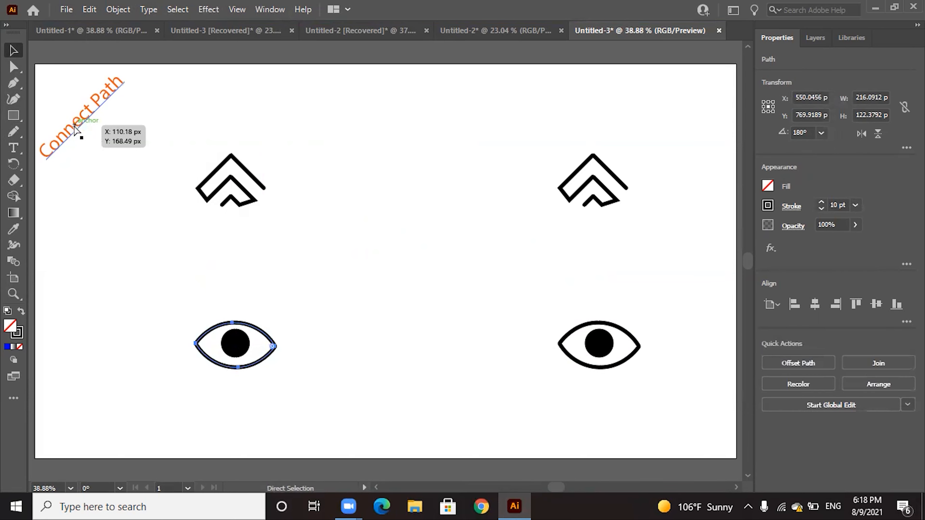
key("v")
left_click(310, 361)
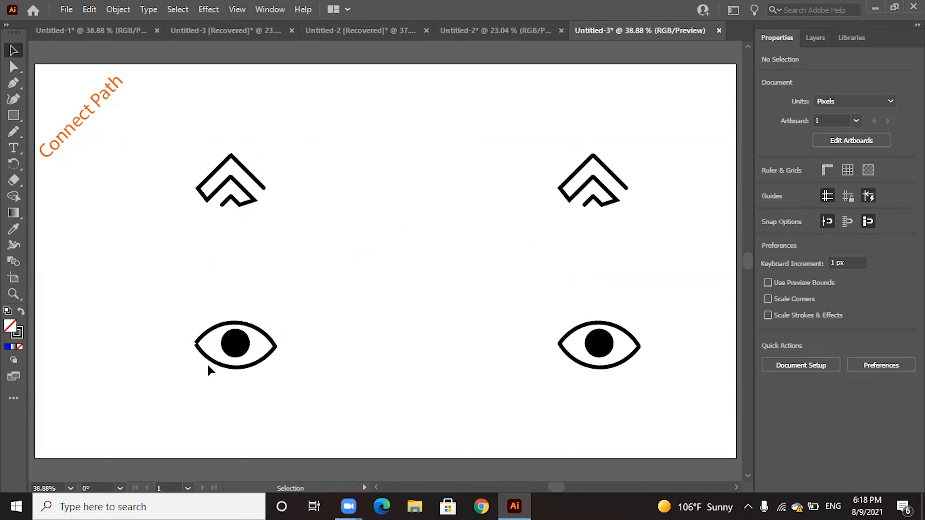
left_click(200, 342)
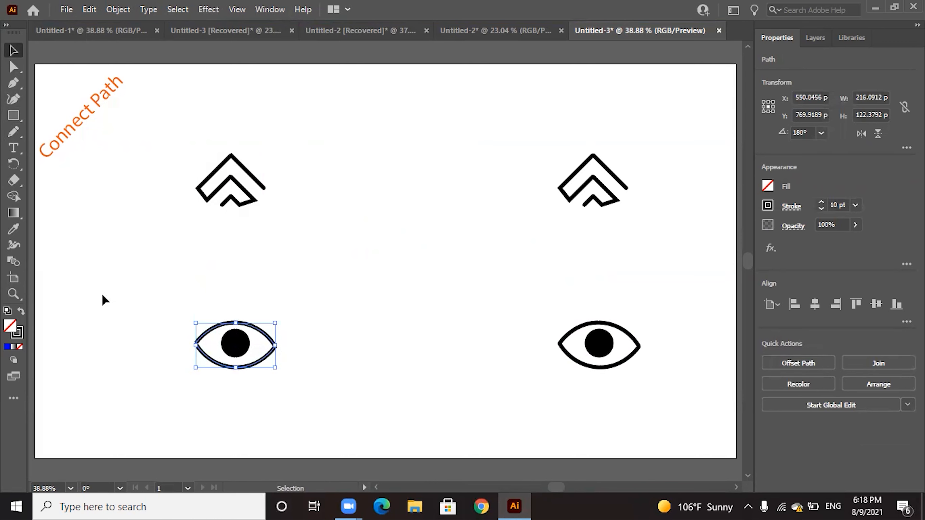
key("ctrl+j")
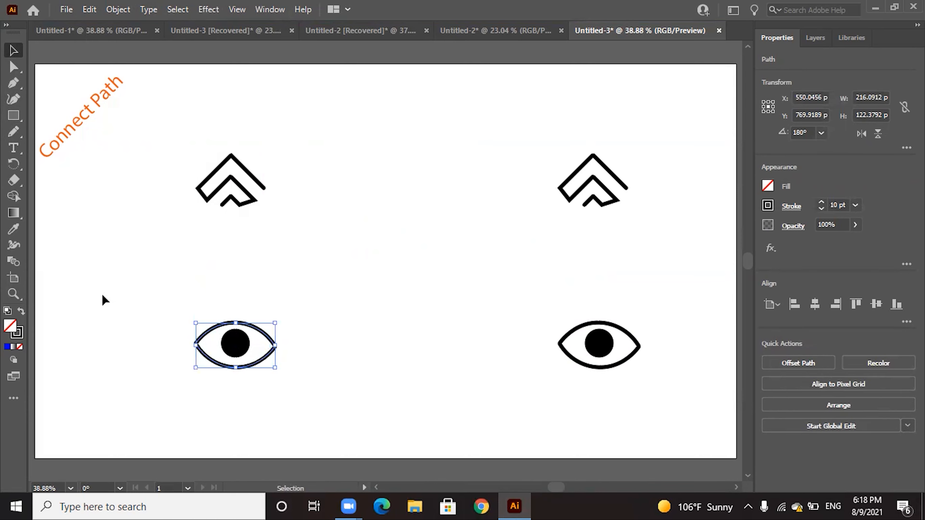
left_click(310, 352)
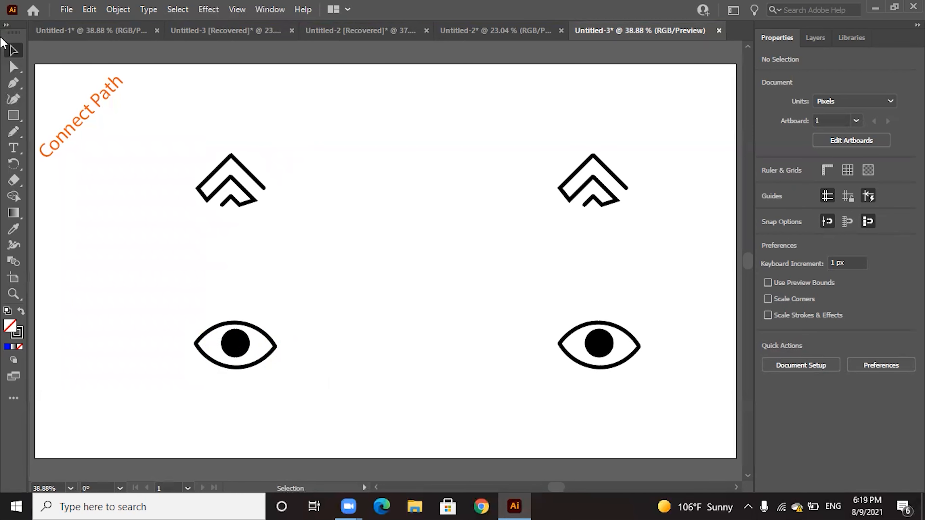
Review the practice artwork in the other four open documents one by one, ending back on the Connect Path document
left_click(68, 30)
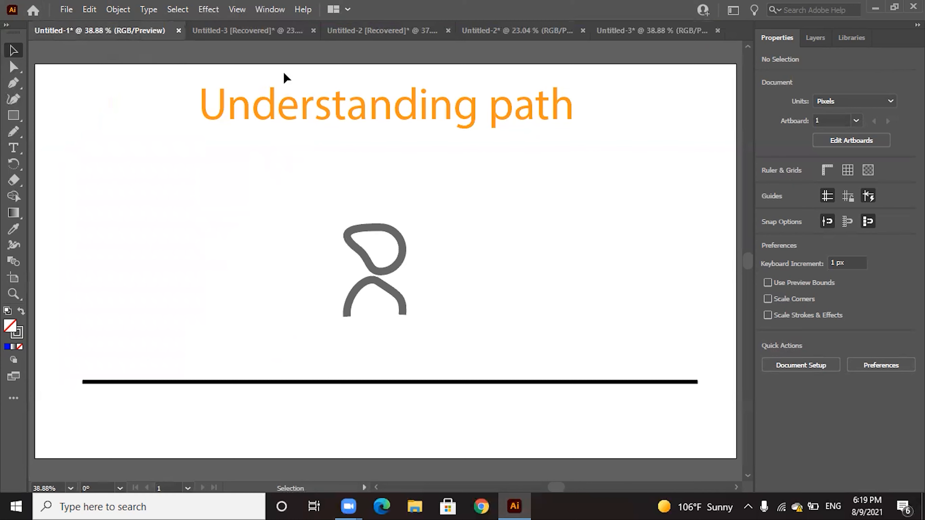
left_click(235, 37)
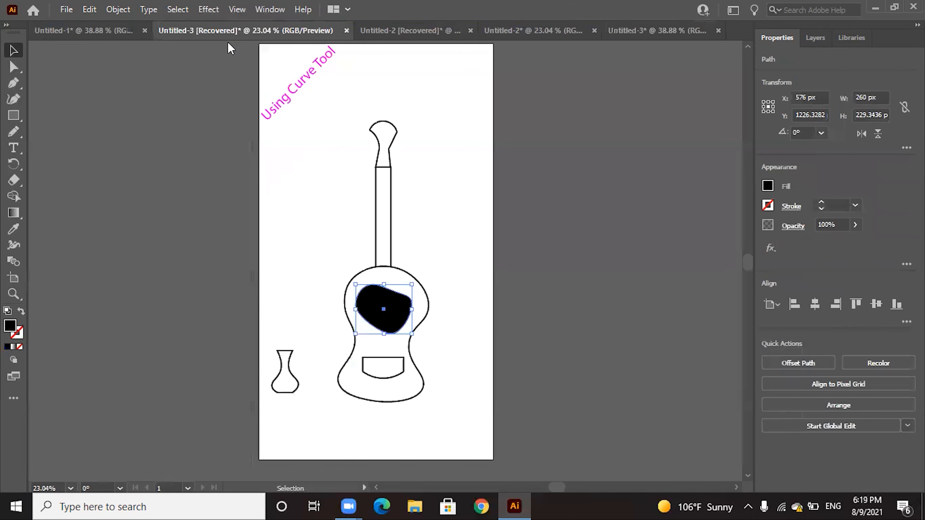
left_click(381, 27)
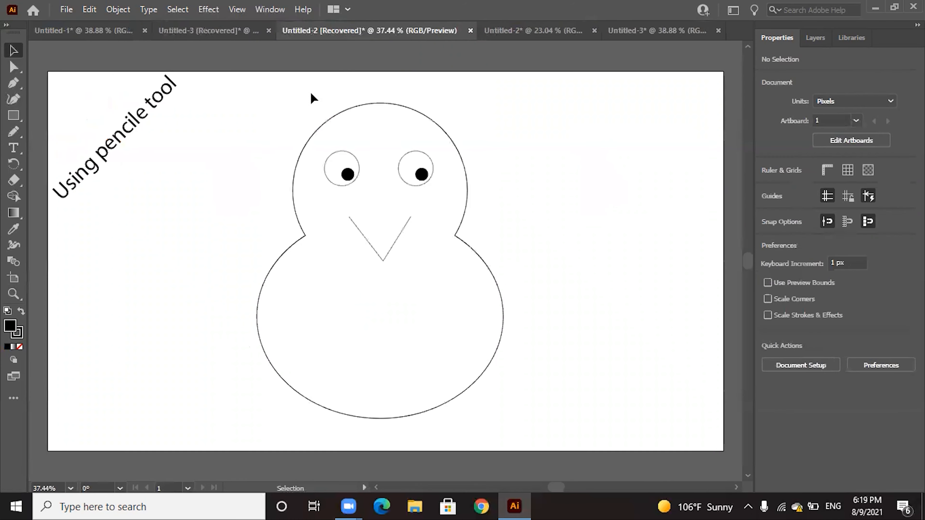
left_click(507, 36)
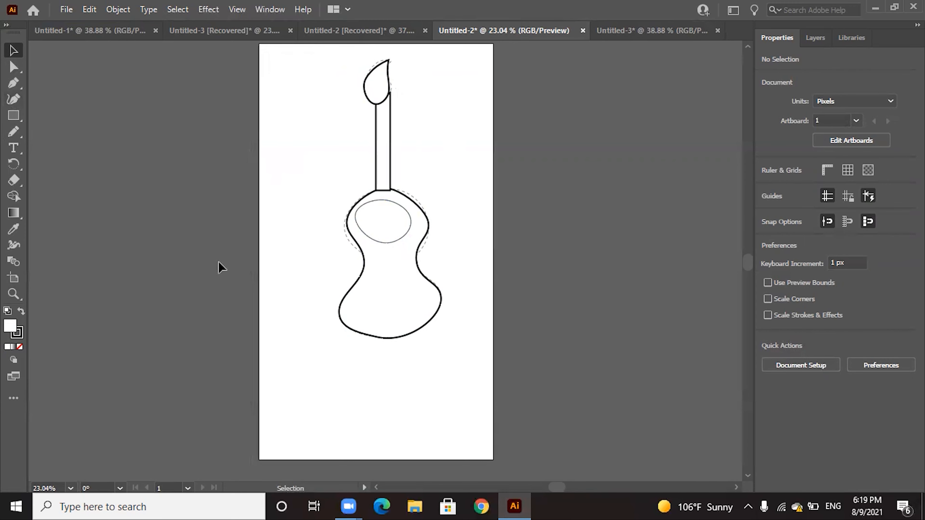
left_click(645, 36)
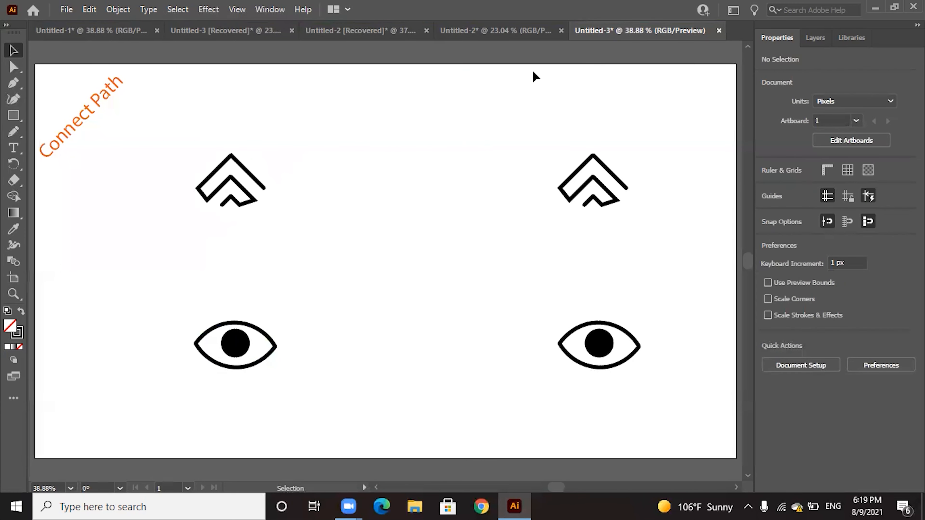